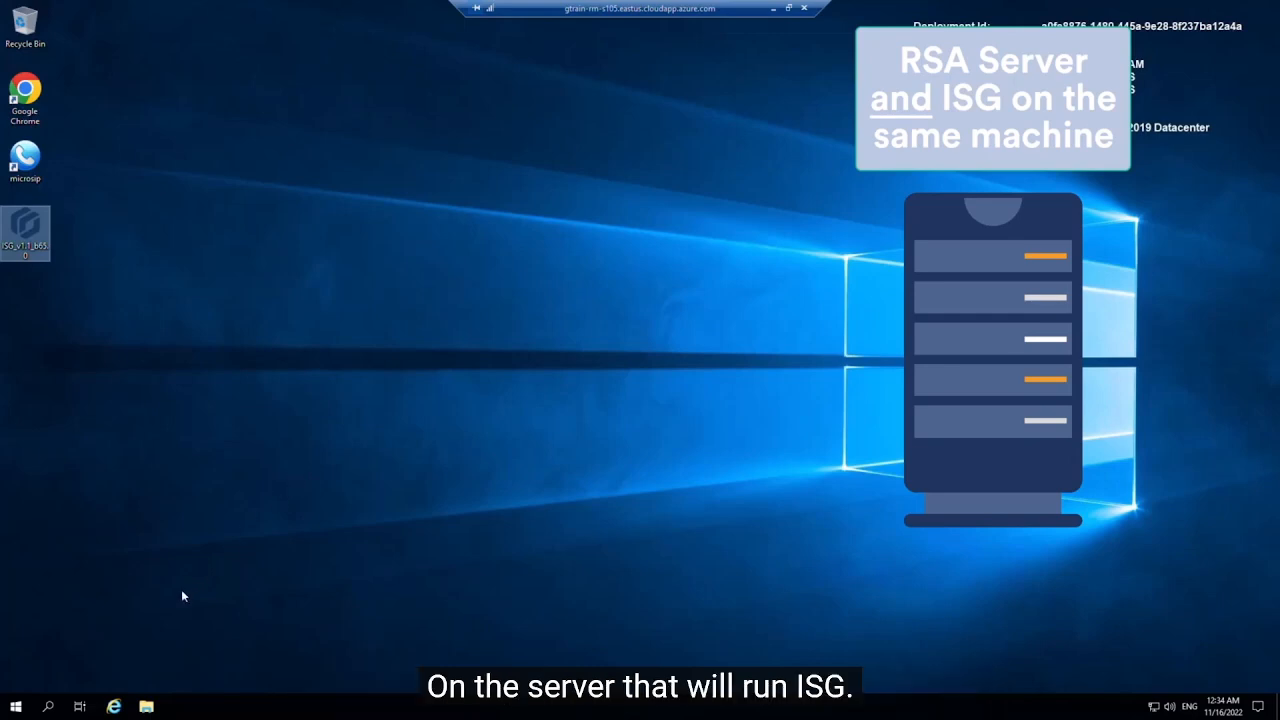
Step: Search Windows for 'local' and launch the Local Security Policy console
{"action": "left_click", "coordinate": [50, 706]}
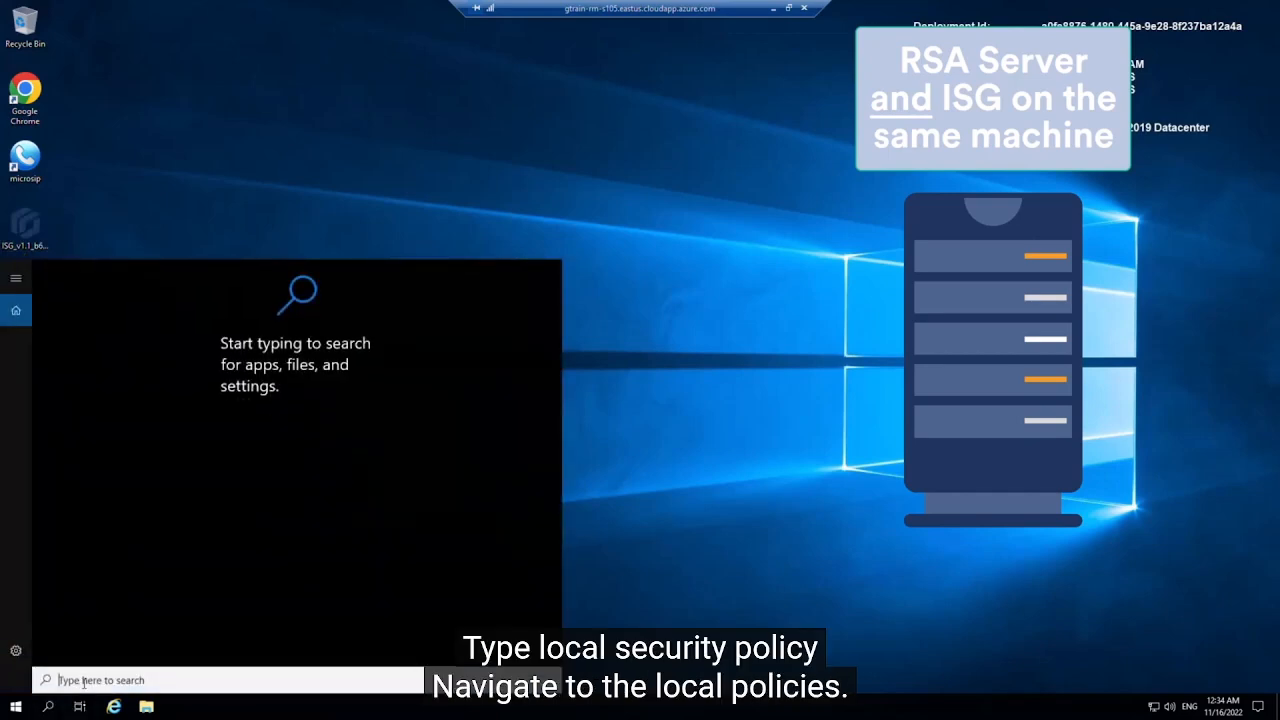
{"action": "type", "text": "local"}
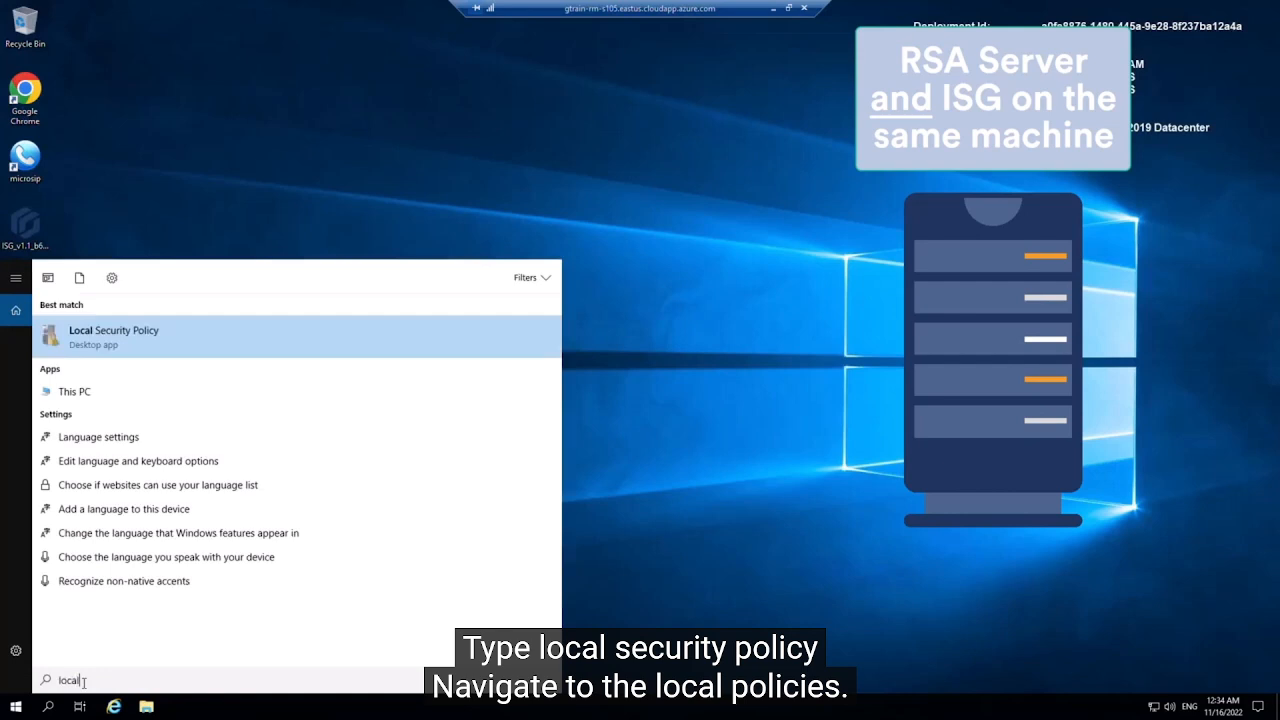
{"action": "left_click", "coordinate": [143, 339]}
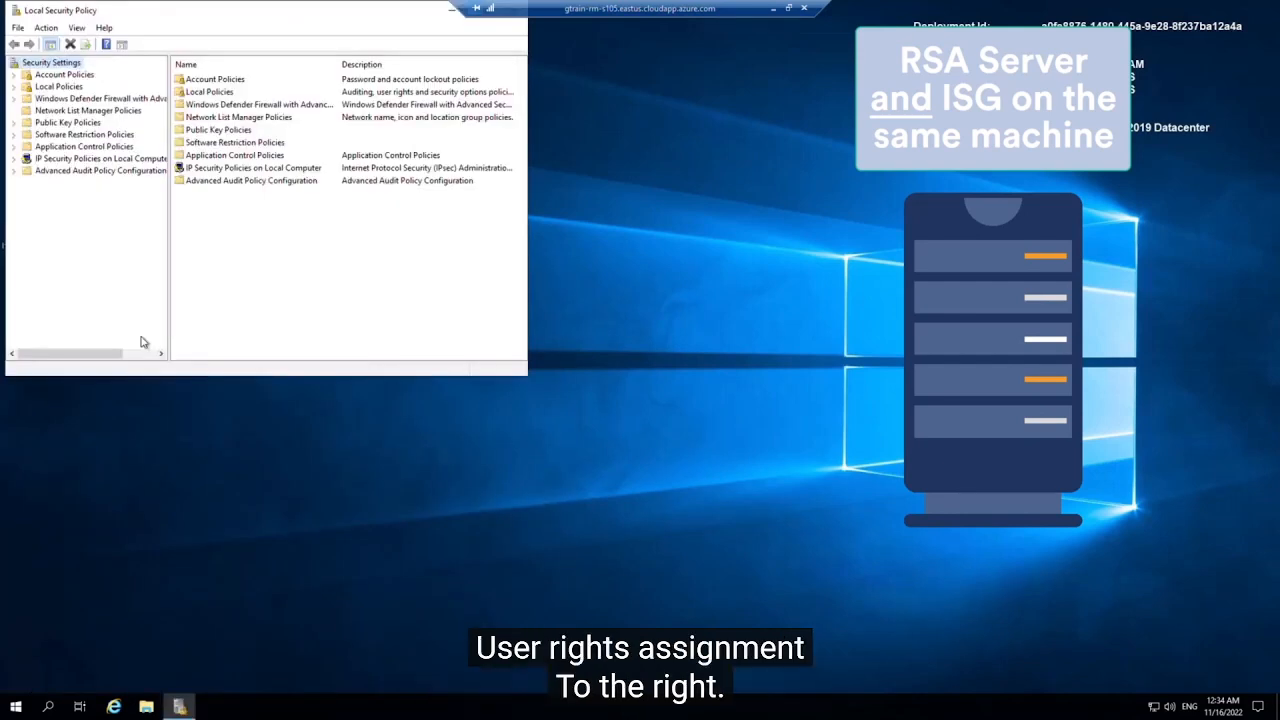
Step: Open the Properties of 'Log on as a service' under Local Policies > User Rights Assignment
{"action": "left_click", "coordinate": [14, 87]}
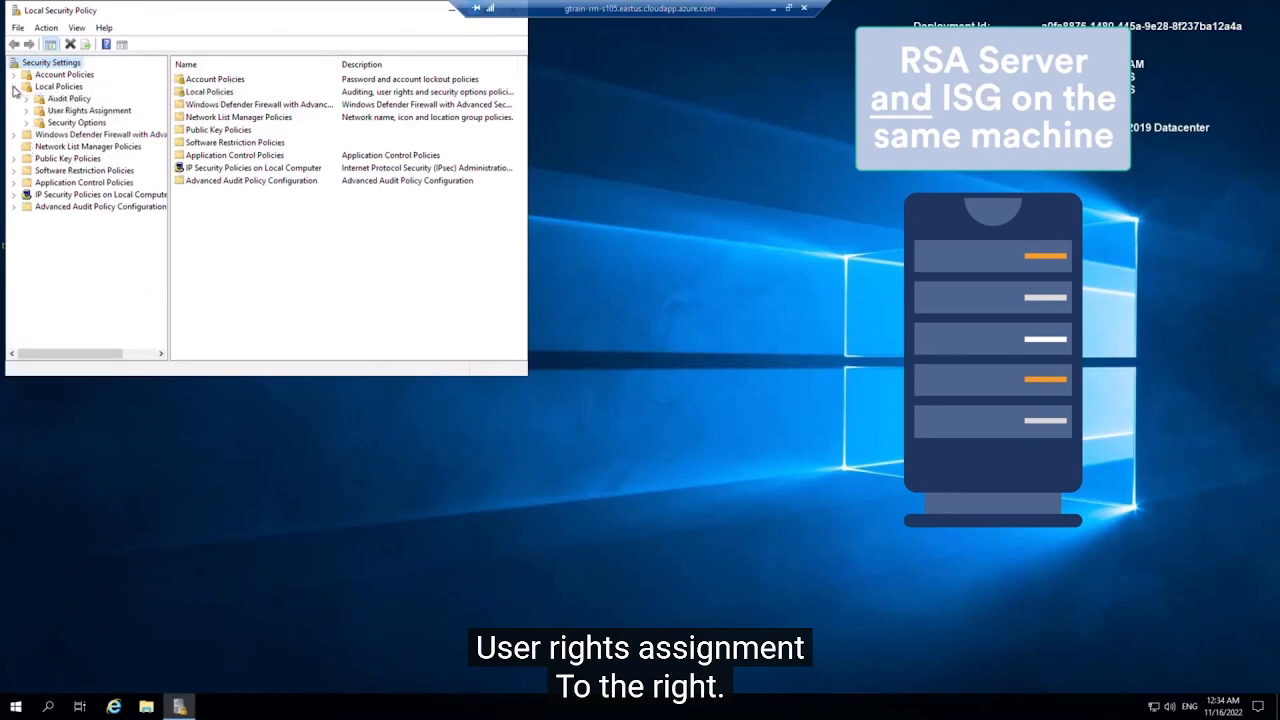
{"action": "left_click", "coordinate": [76, 111]}
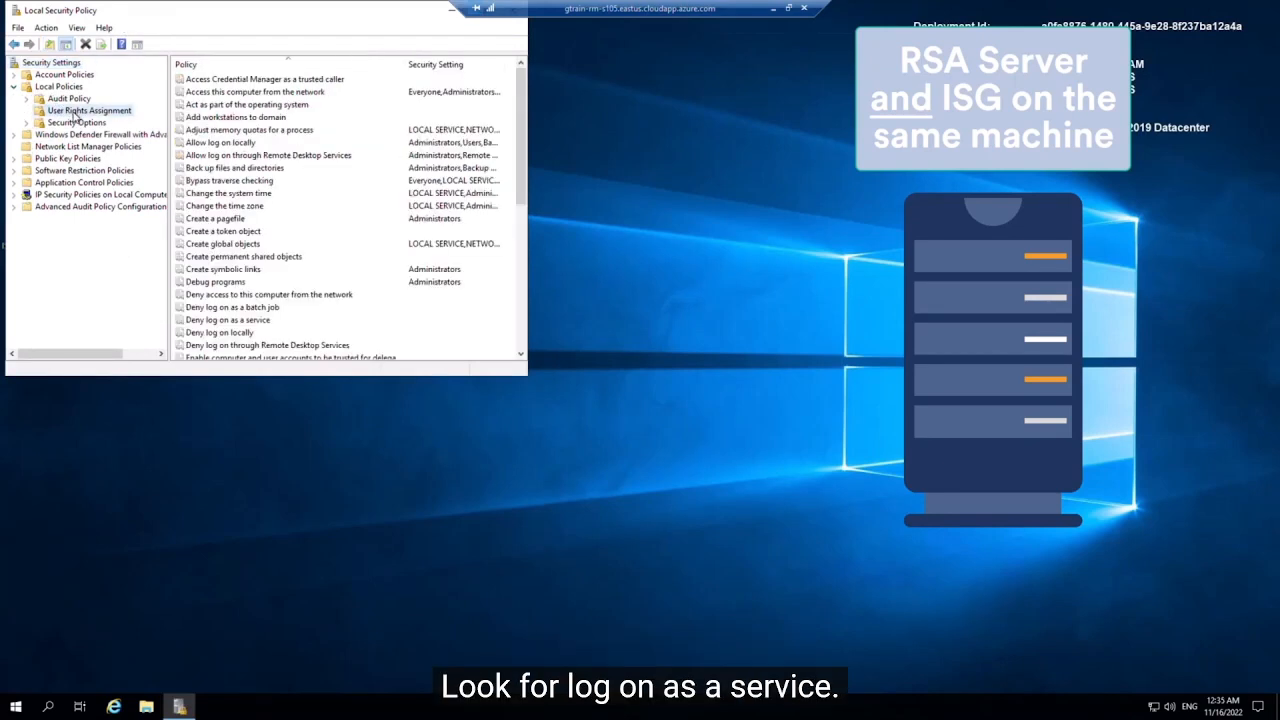
{"action": "left_click", "coordinate": [193, 180]}
{"action": "key", "text": "l"}
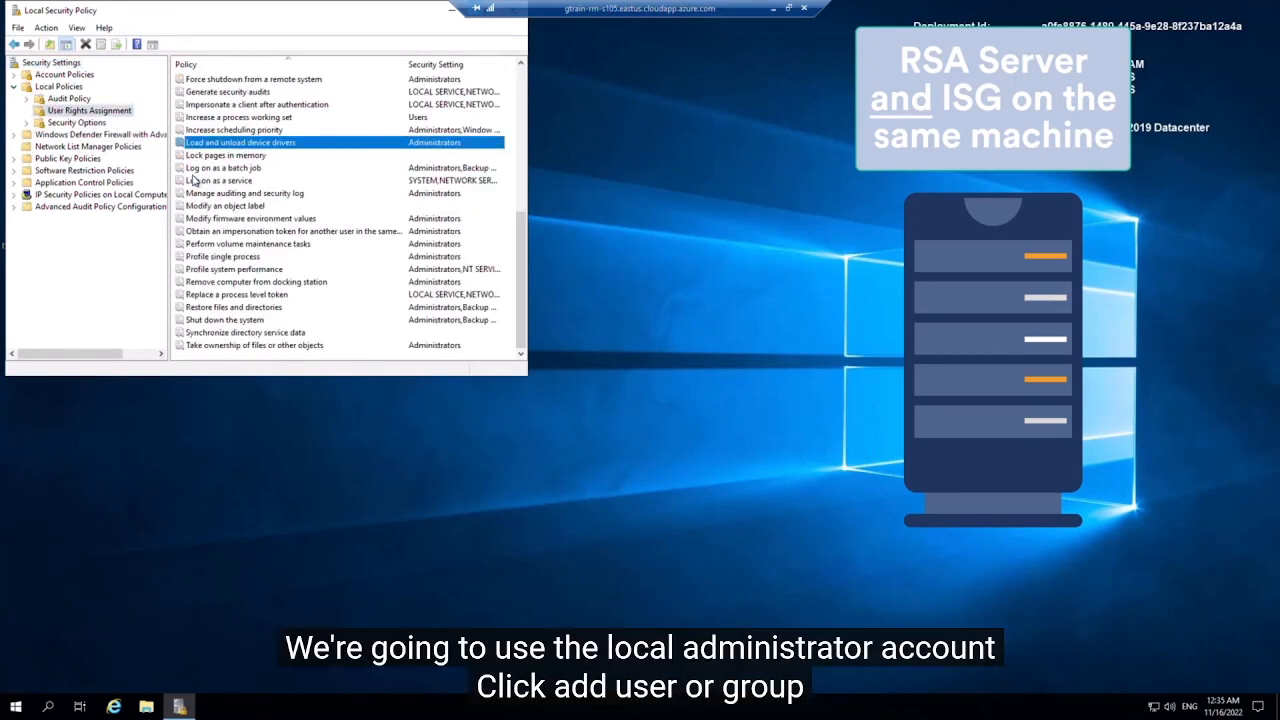
{"action": "left_click", "coordinate": [253, 183]}
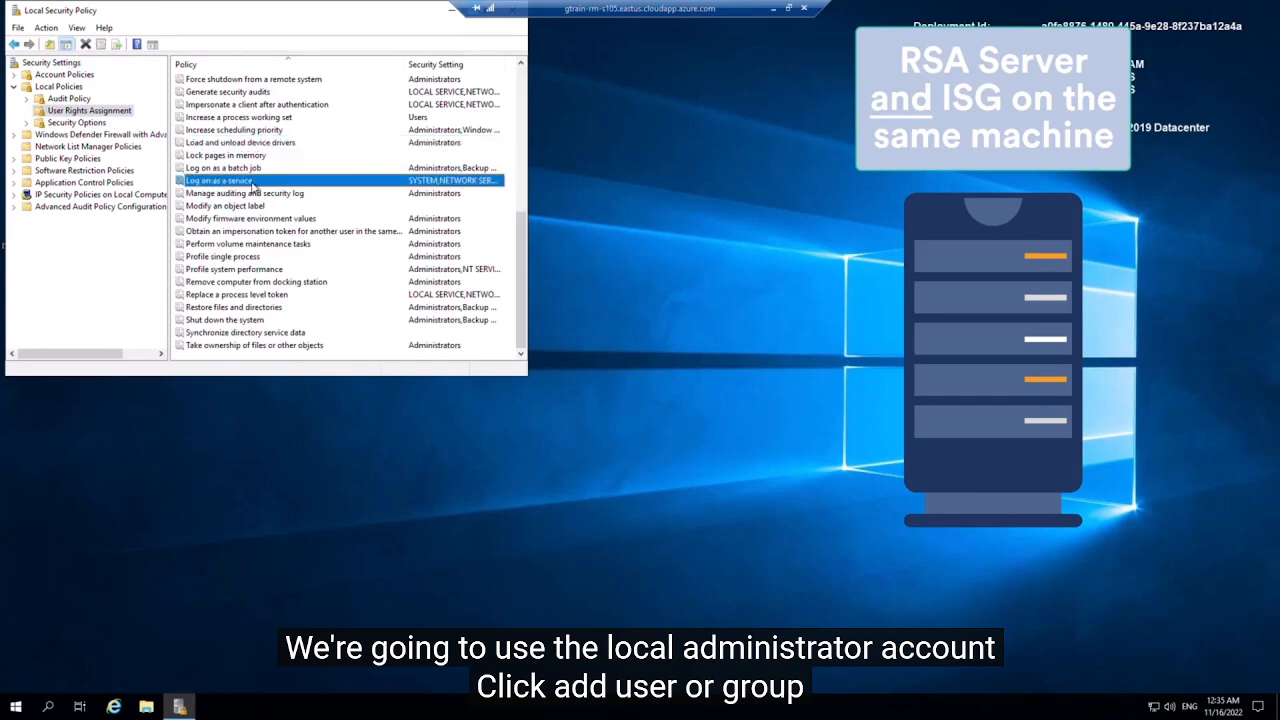
{"action": "right_click", "coordinate": [252, 184]}
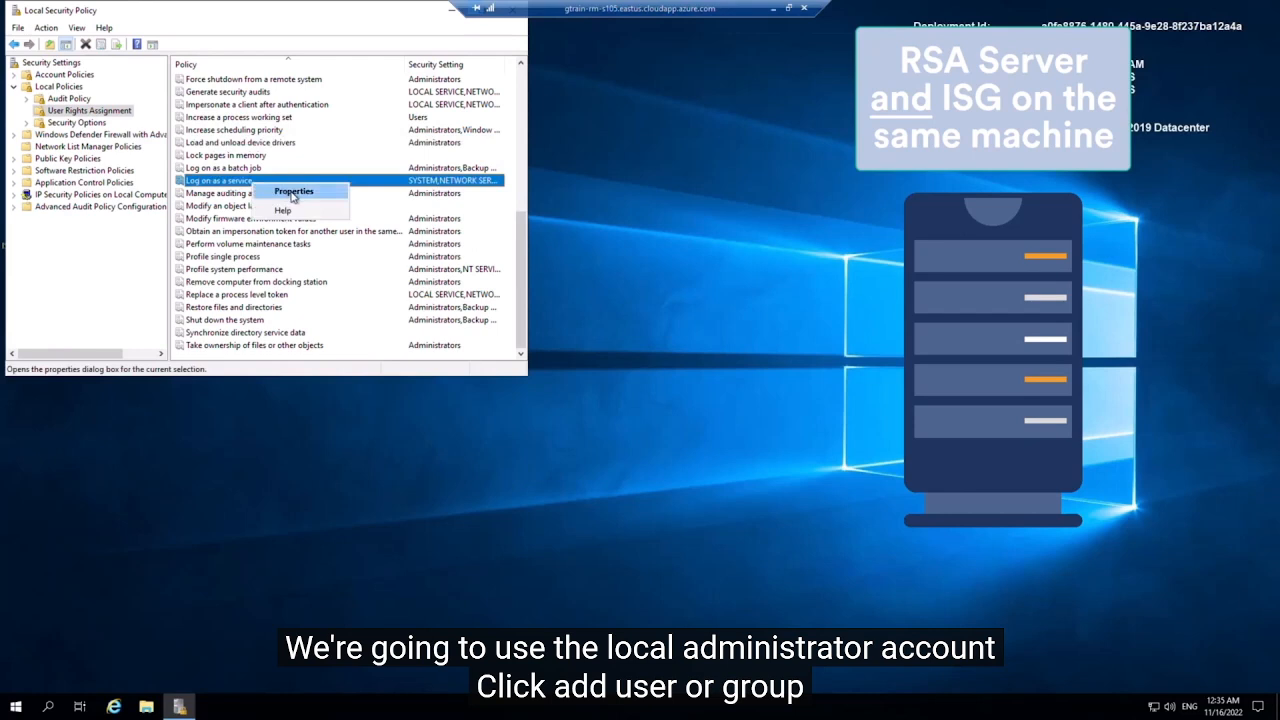
{"action": "left_click", "coordinate": [293, 193]}
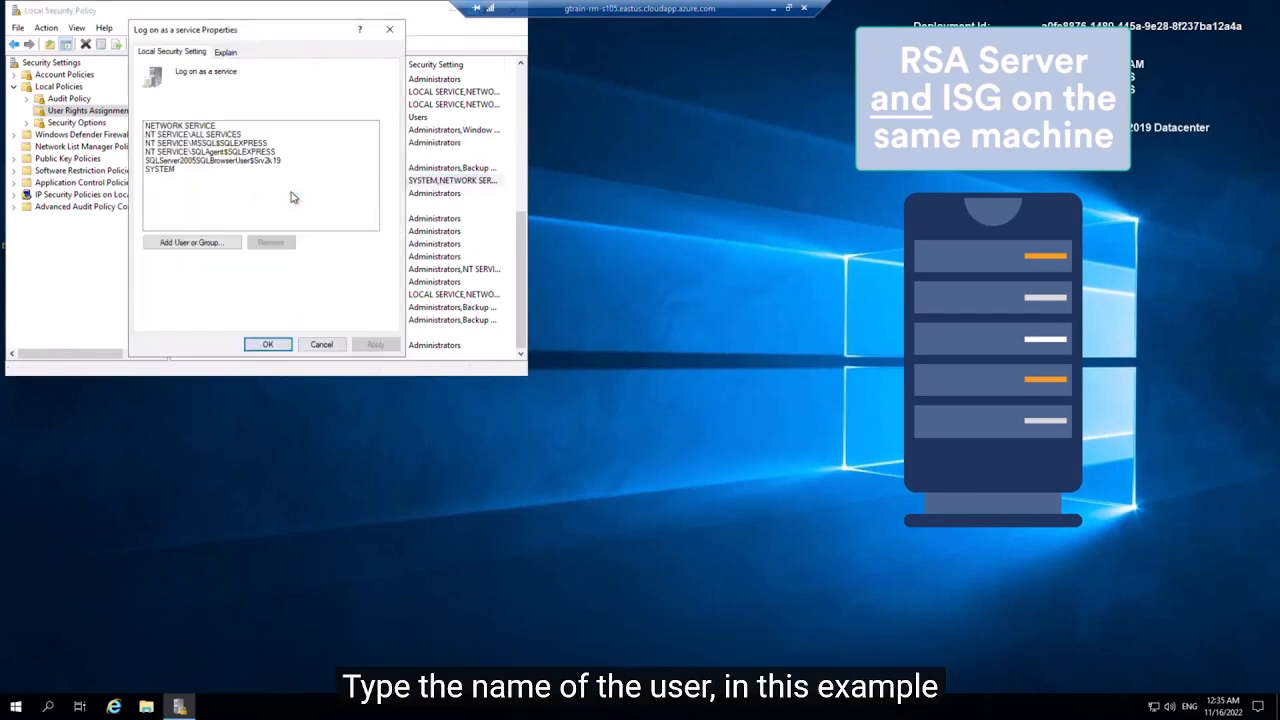
Step: Add the local administrator account, name-checked, to the Log on as a service right
{"action": "left_click", "coordinate": [209, 254]}
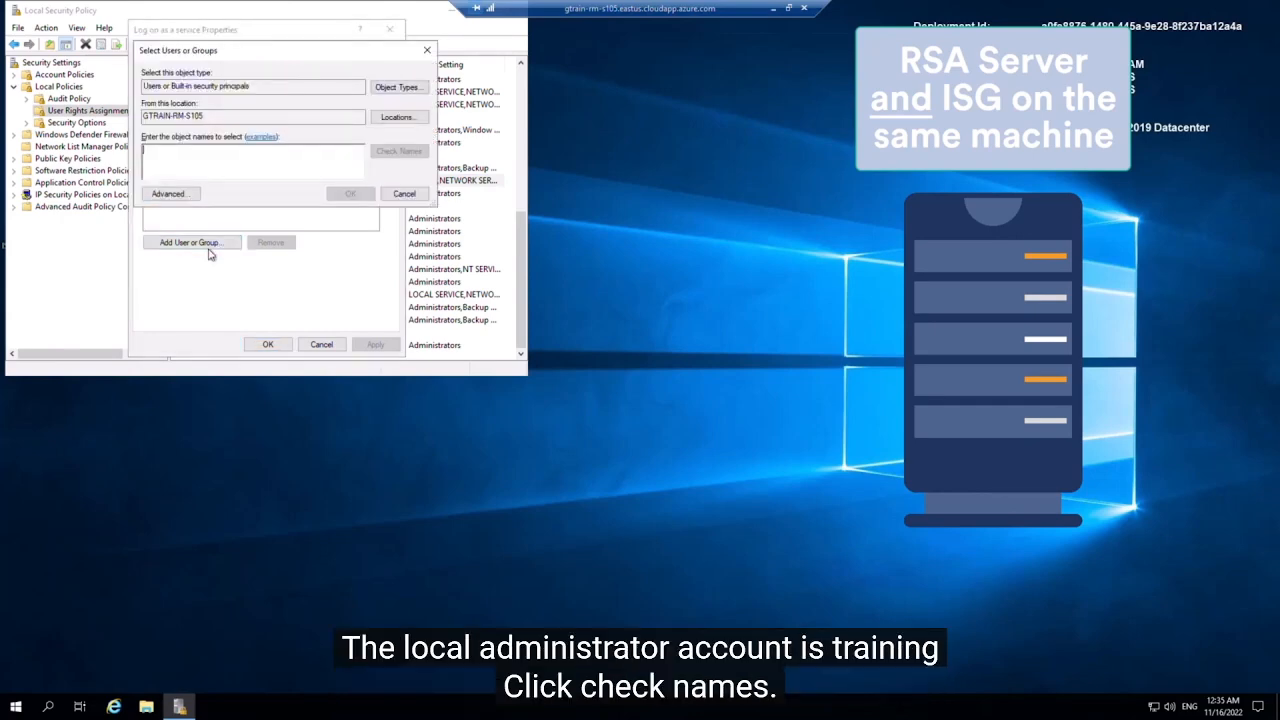
{"action": "type", "text": "training"}
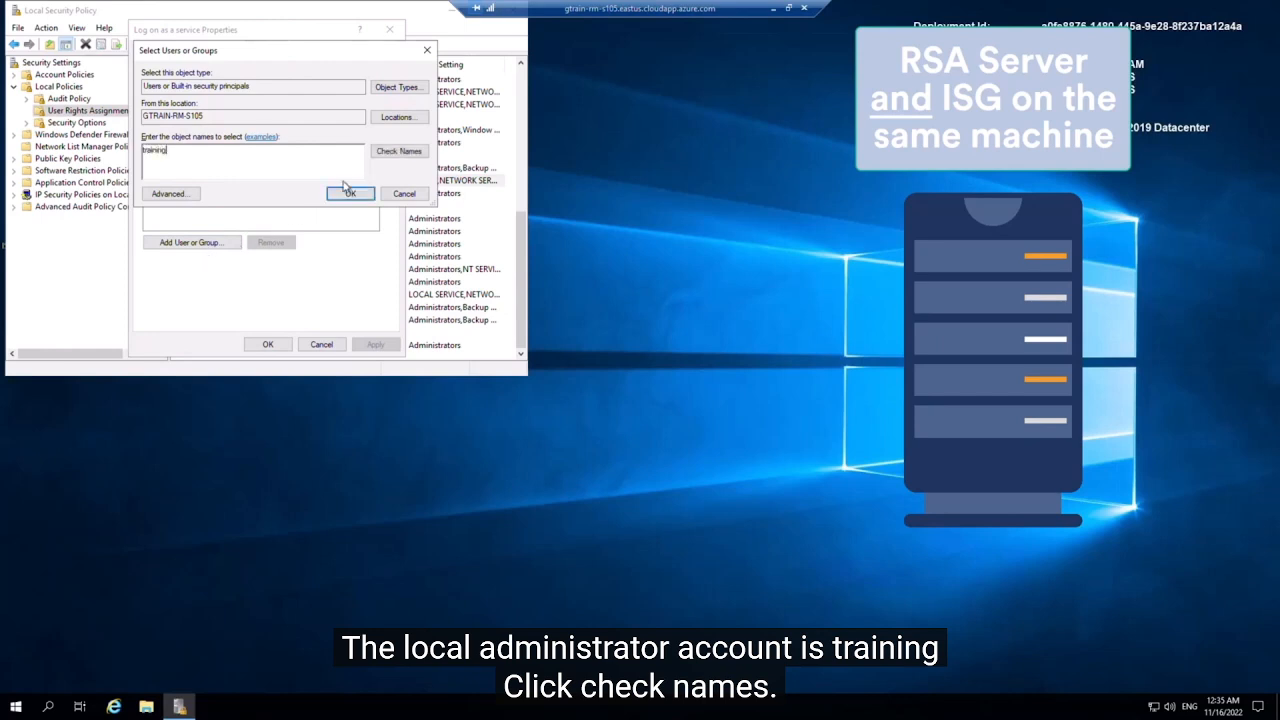
{"action": "left_click", "coordinate": [390, 152]}
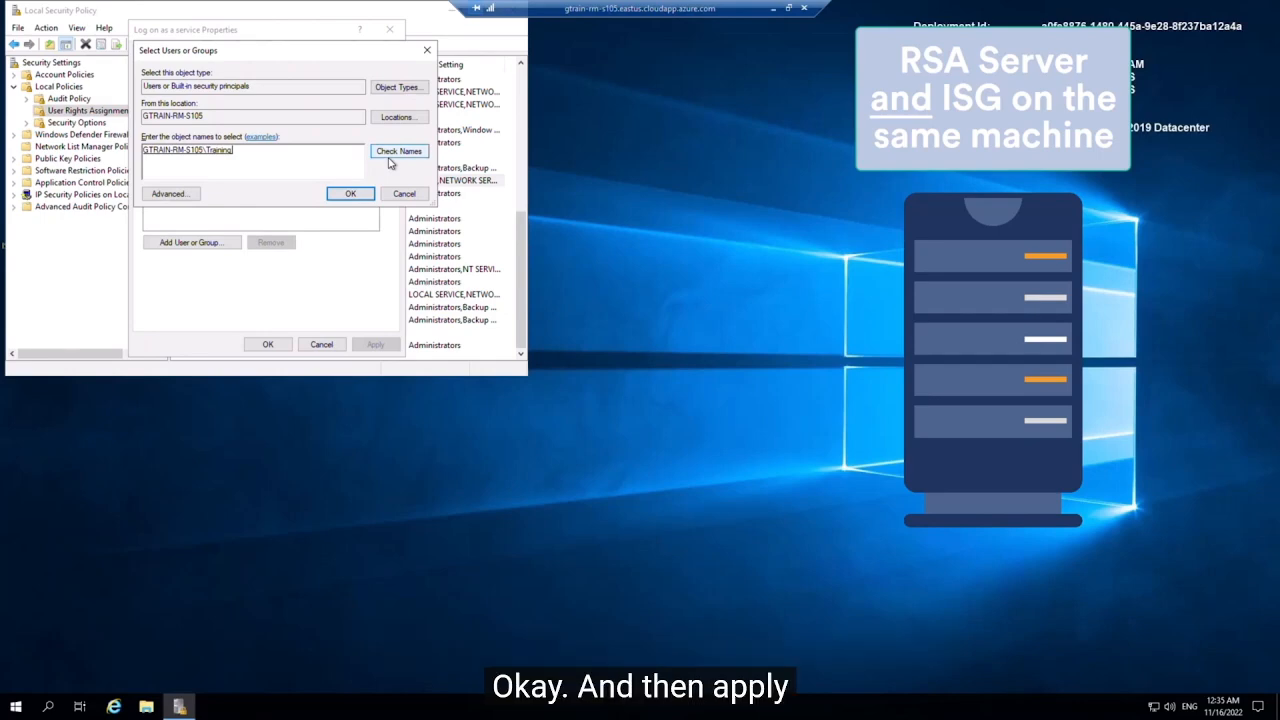
{"action": "left_click", "coordinate": [350, 194]}
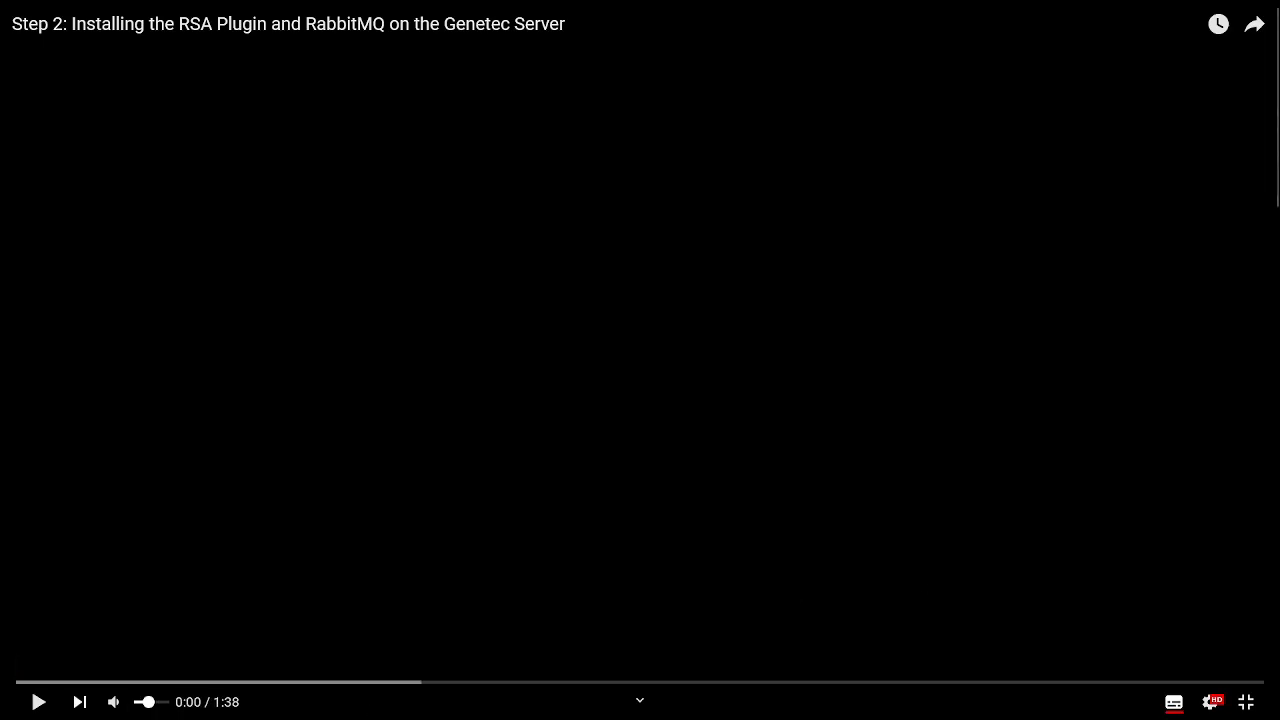
Step: Play the Step 2 RSA Plugin and RabbitMQ installation video to its end
{"action": "left_click", "coordinate": [39, 702]}
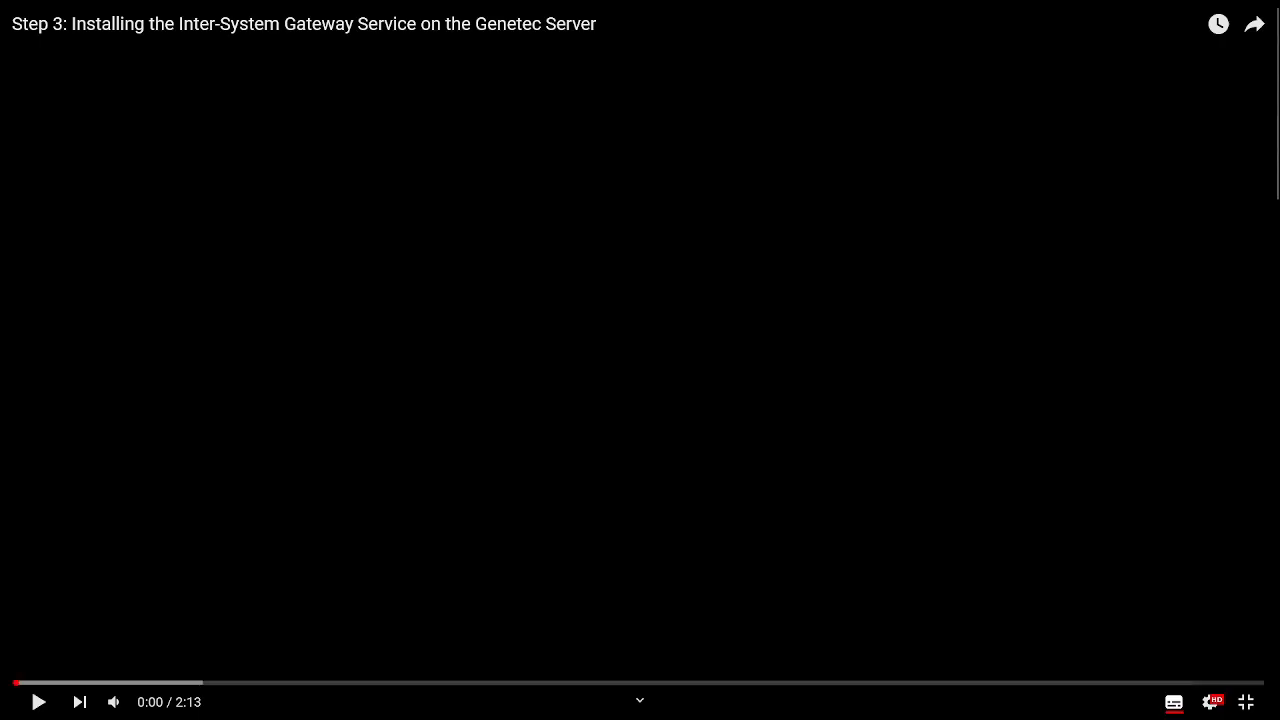
Step: Start playback of the Step 3 Inter-System Gateway Service installation video
{"action": "left_click", "coordinate": [38, 702]}
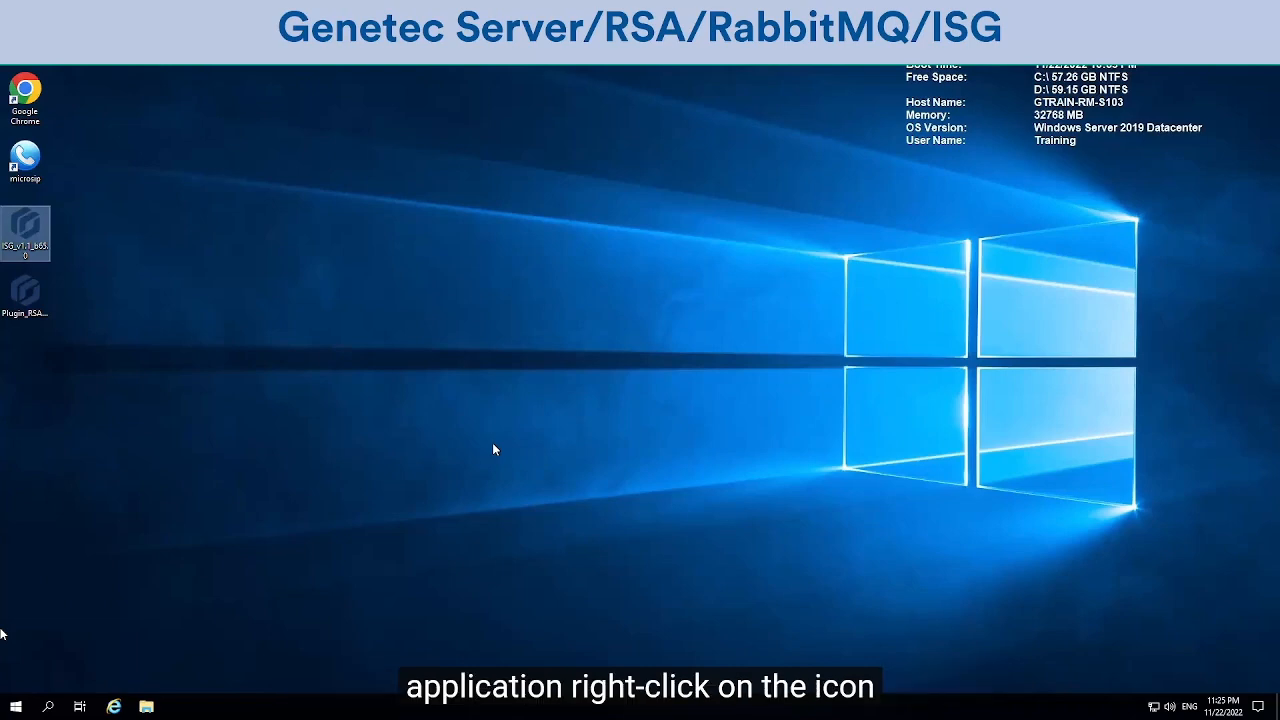
Step: Run the ISG package as administrator and unzip it to C:\Genetec, overwriting files without prompting
{"action": "right_click", "coordinate": [33, 231]}
{"action": "left_click", "coordinate": [76, 254]}
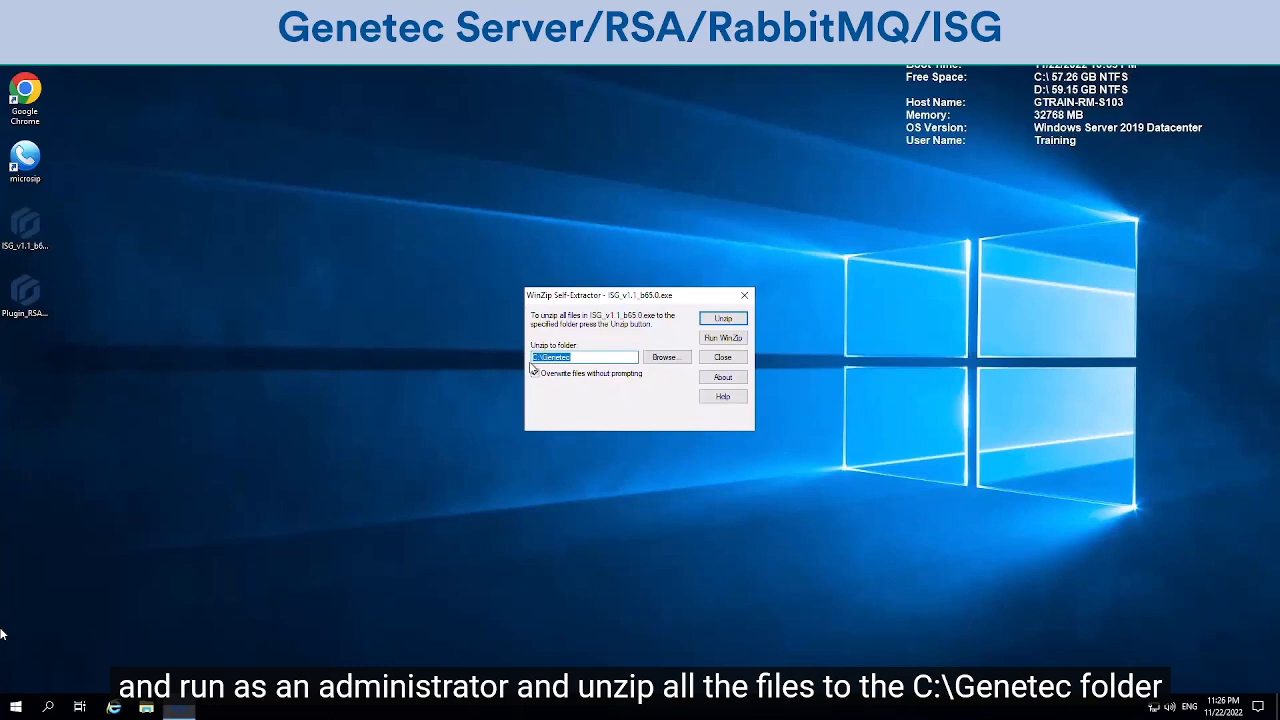
{"action": "left_click", "coordinate": [535, 372]}
{"action": "left_click", "coordinate": [722, 318]}
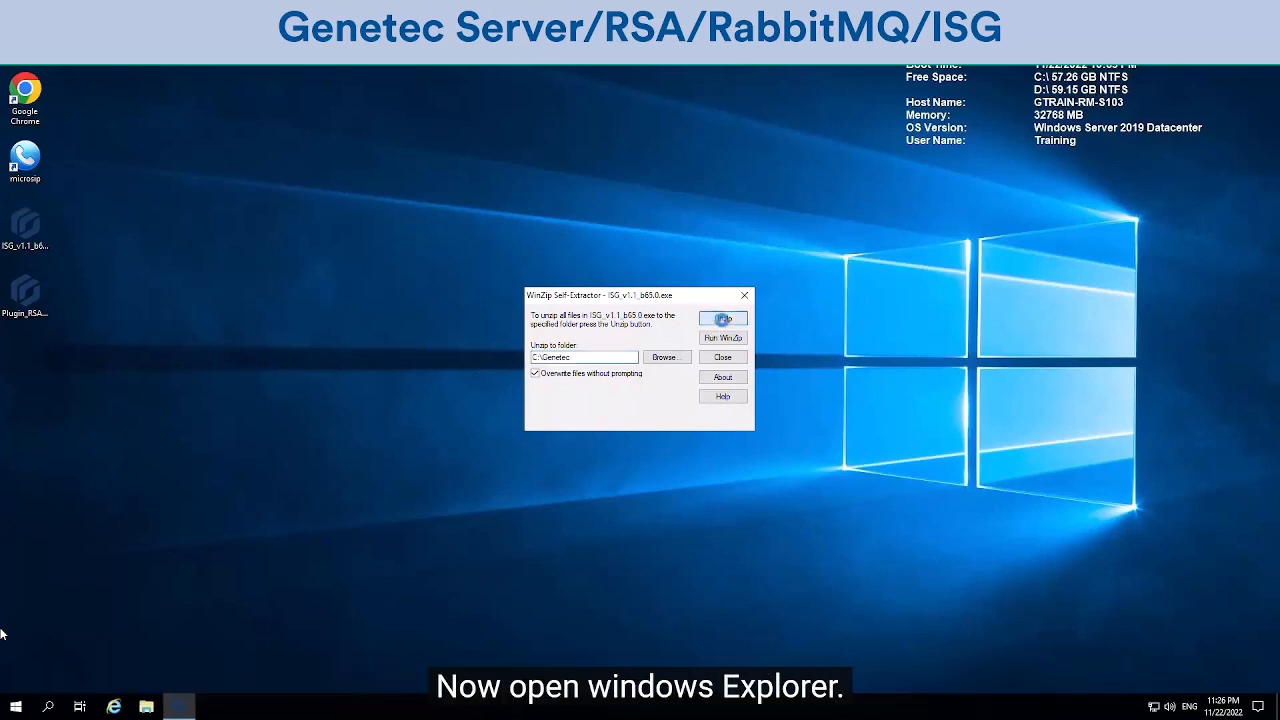
{"action": "left_click", "coordinate": [745, 298]}
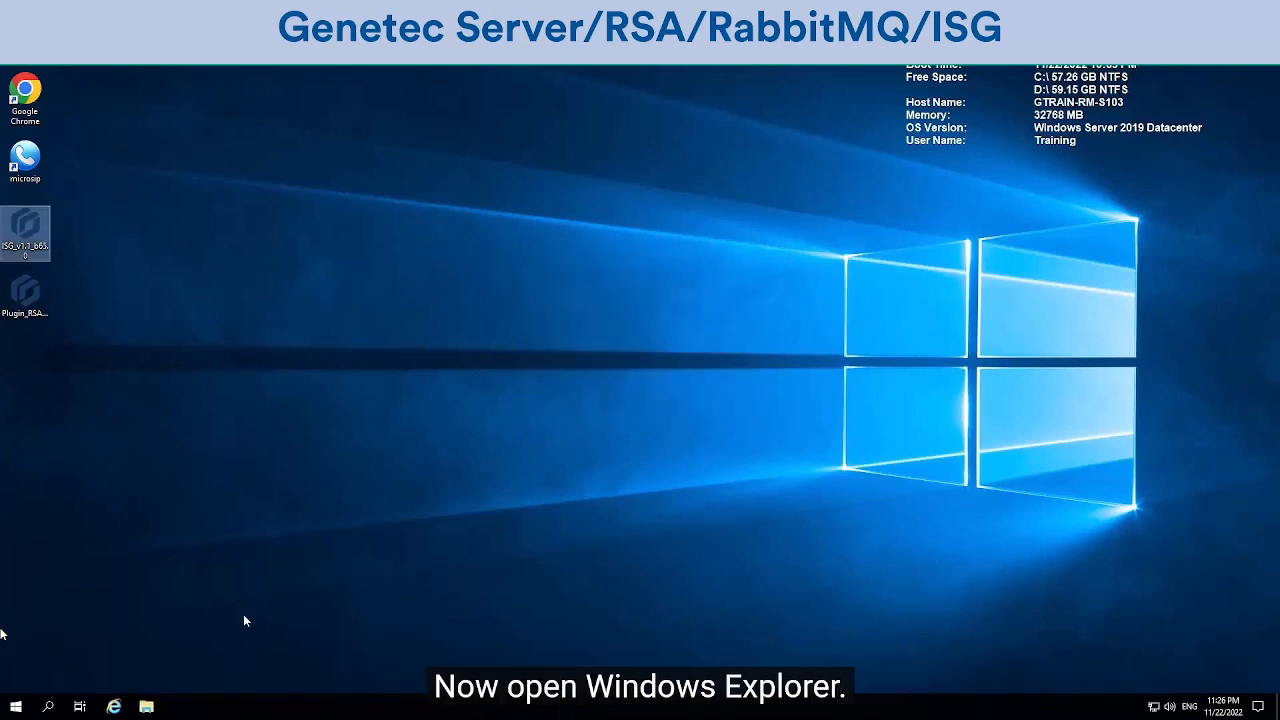
{"action": "key", "text": "super+e"}
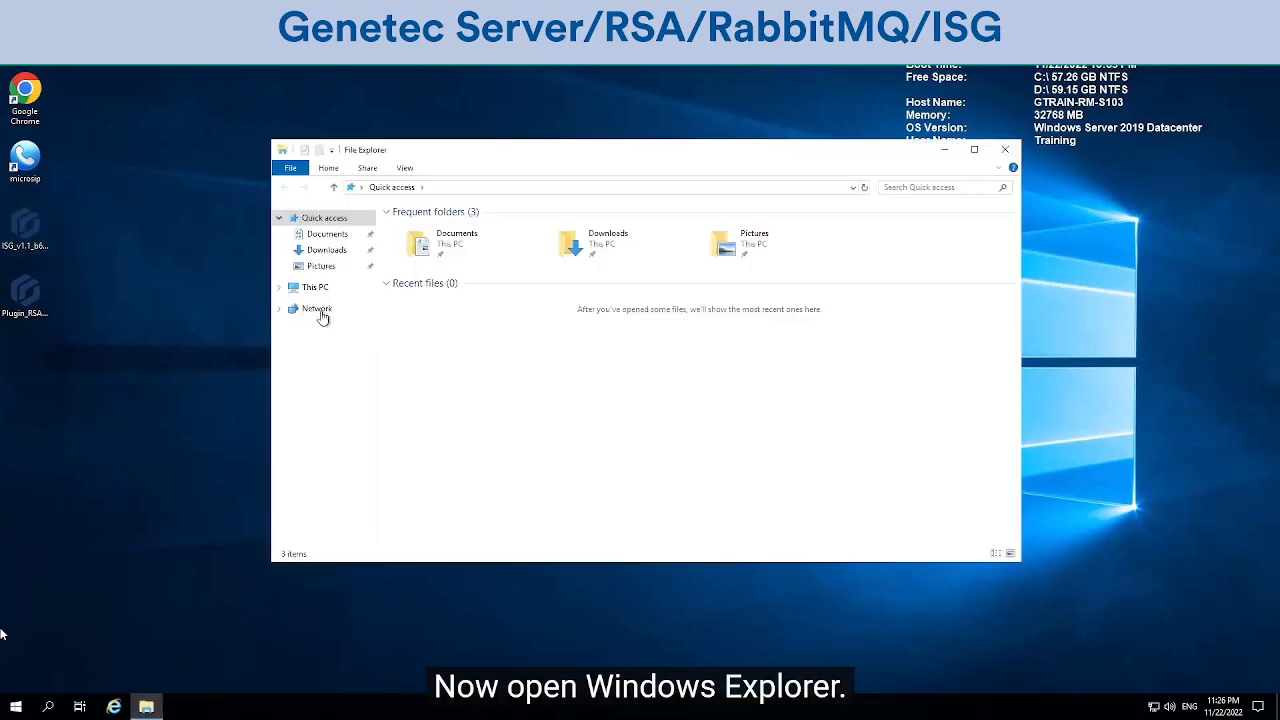
Step: Run setup from C:\Genetec\ISG_v1.1_b65.0 as administrator
{"action": "left_click", "coordinate": [312, 288]}
{"action": "left_click", "coordinate": [625, 370]}
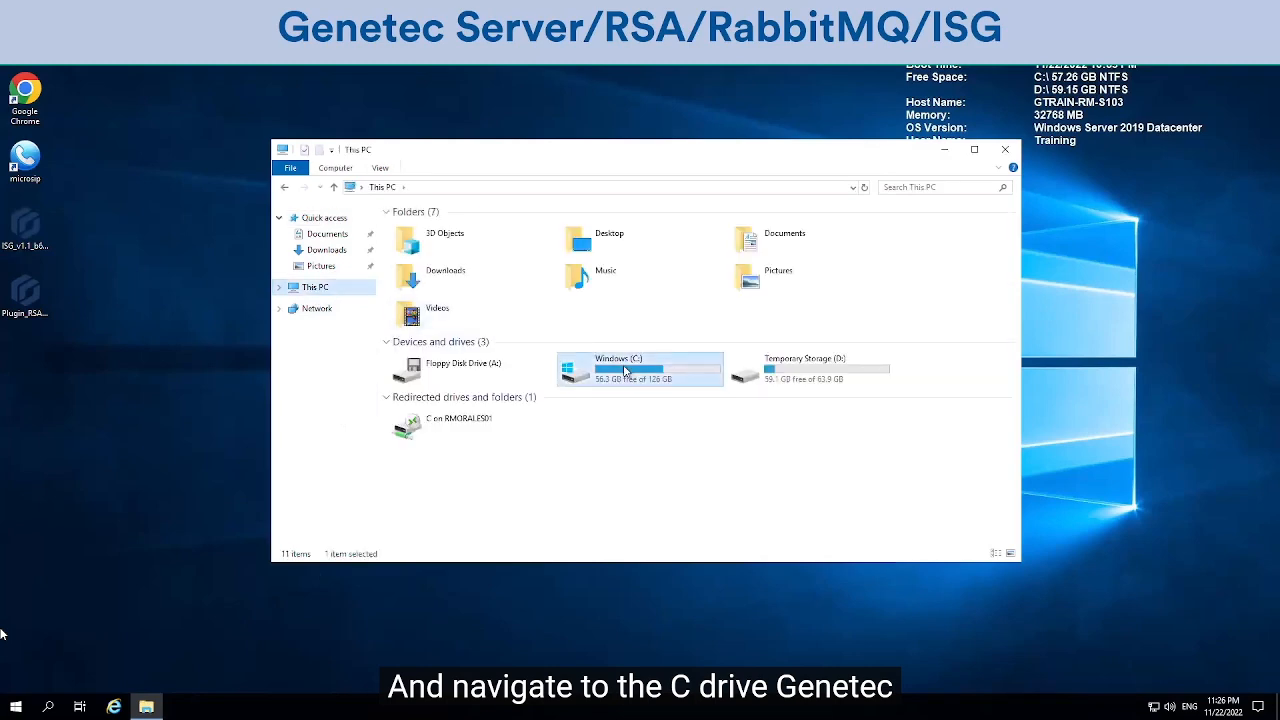
{"action": "double_click", "coordinate": [625, 370]}
{"action": "double_click", "coordinate": [420, 287]}
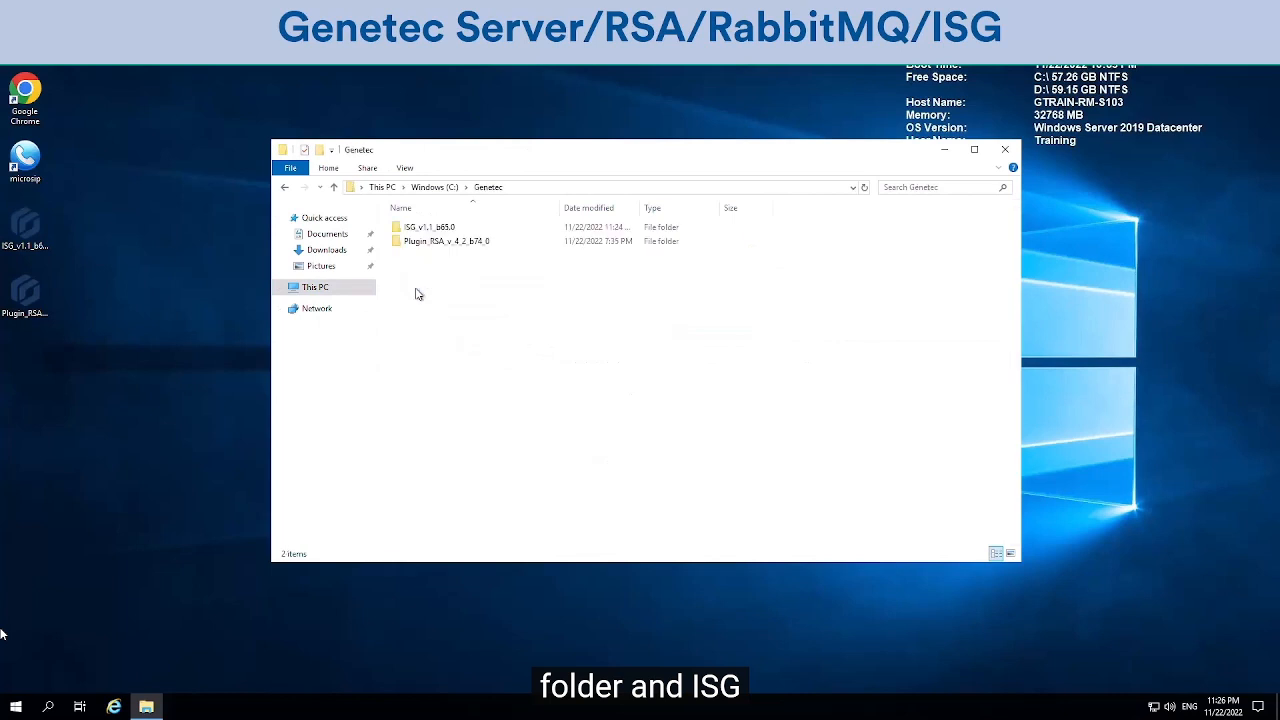
{"action": "double_click", "coordinate": [424, 230]}
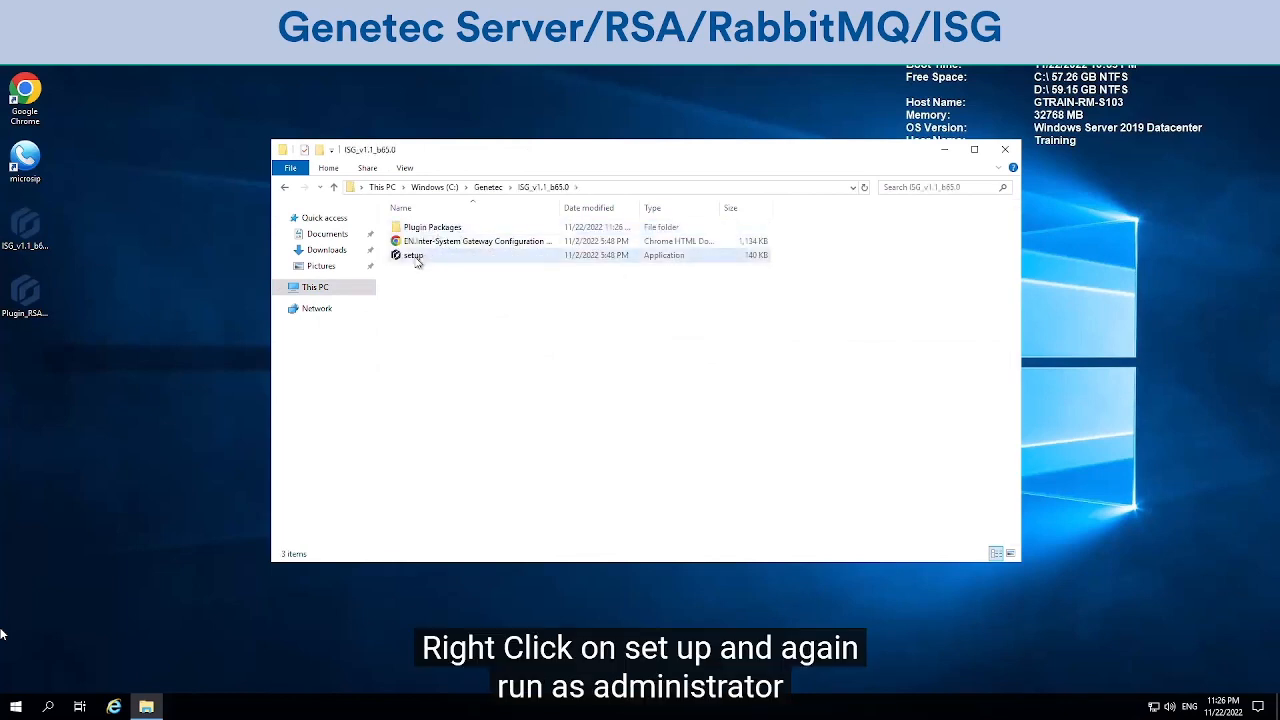
{"action": "right_click", "coordinate": [414, 257]}
{"action": "left_click", "coordinate": [458, 282]}
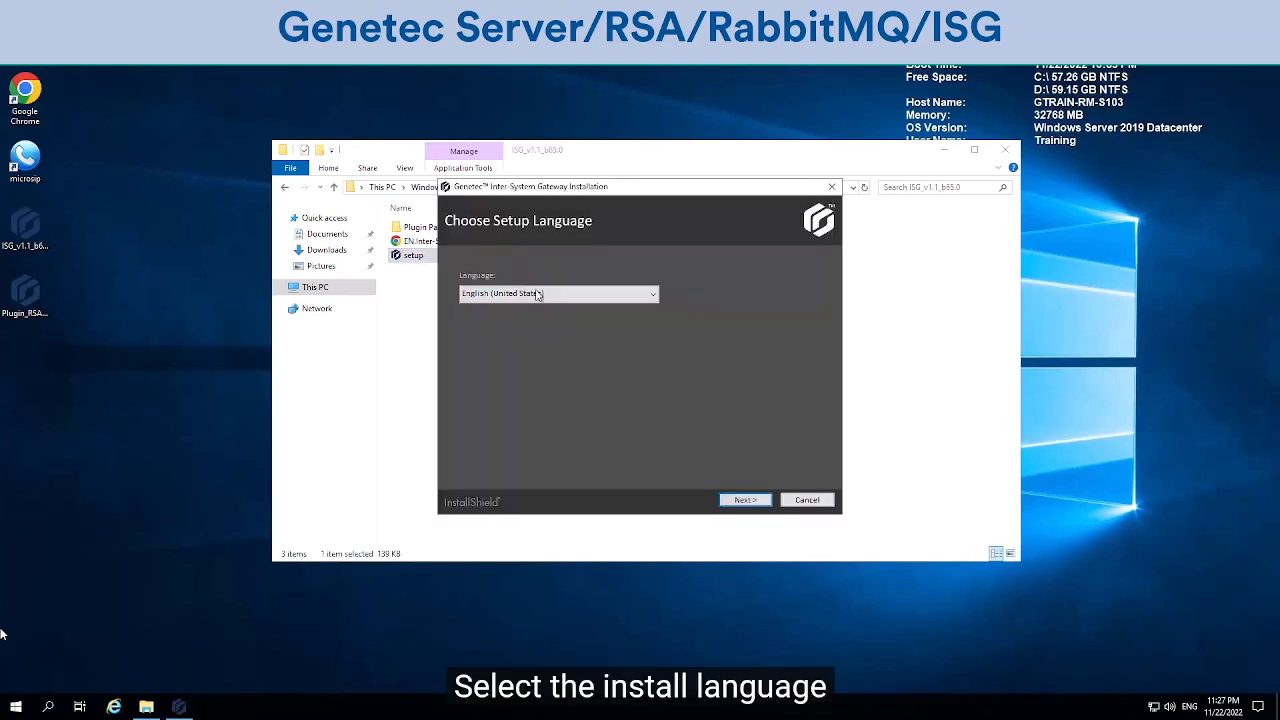
Step: Keep English (United States), accept the ISG license, and keep the default install folder
{"action": "left_click", "coordinate": [746, 502]}
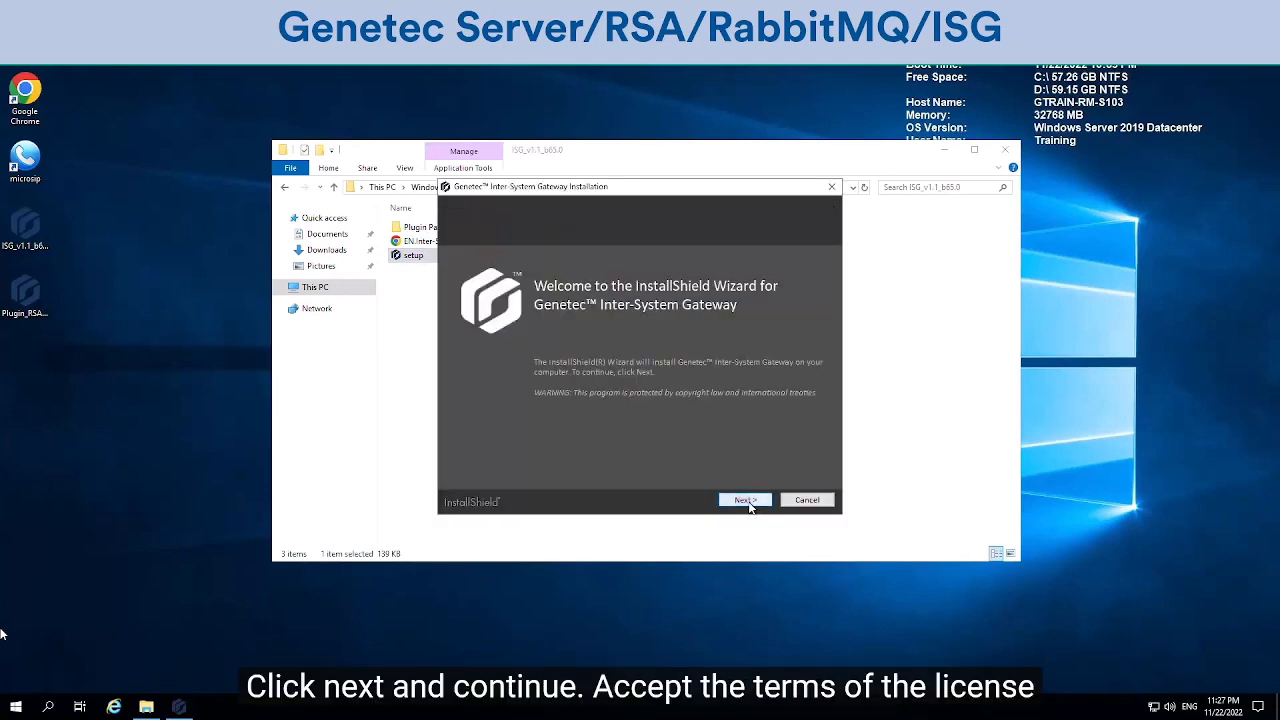
{"action": "left_click", "coordinate": [746, 501]}
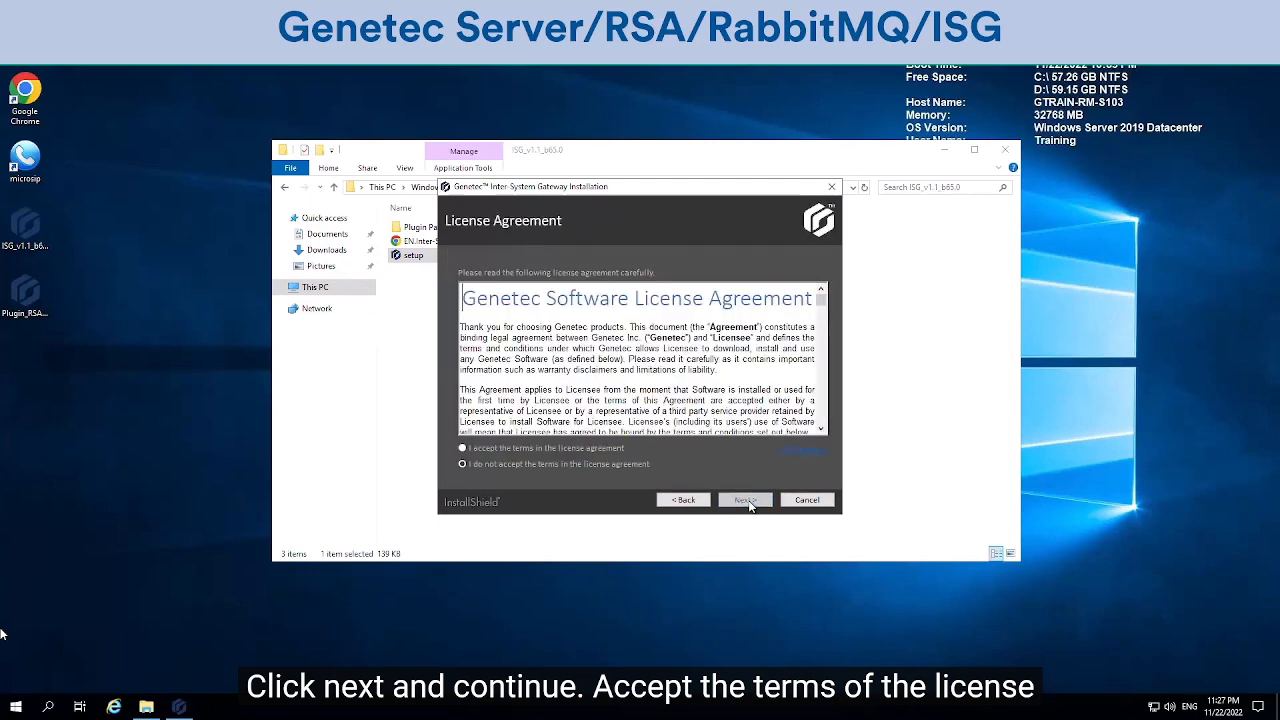
{"action": "left_click", "coordinate": [493, 449]}
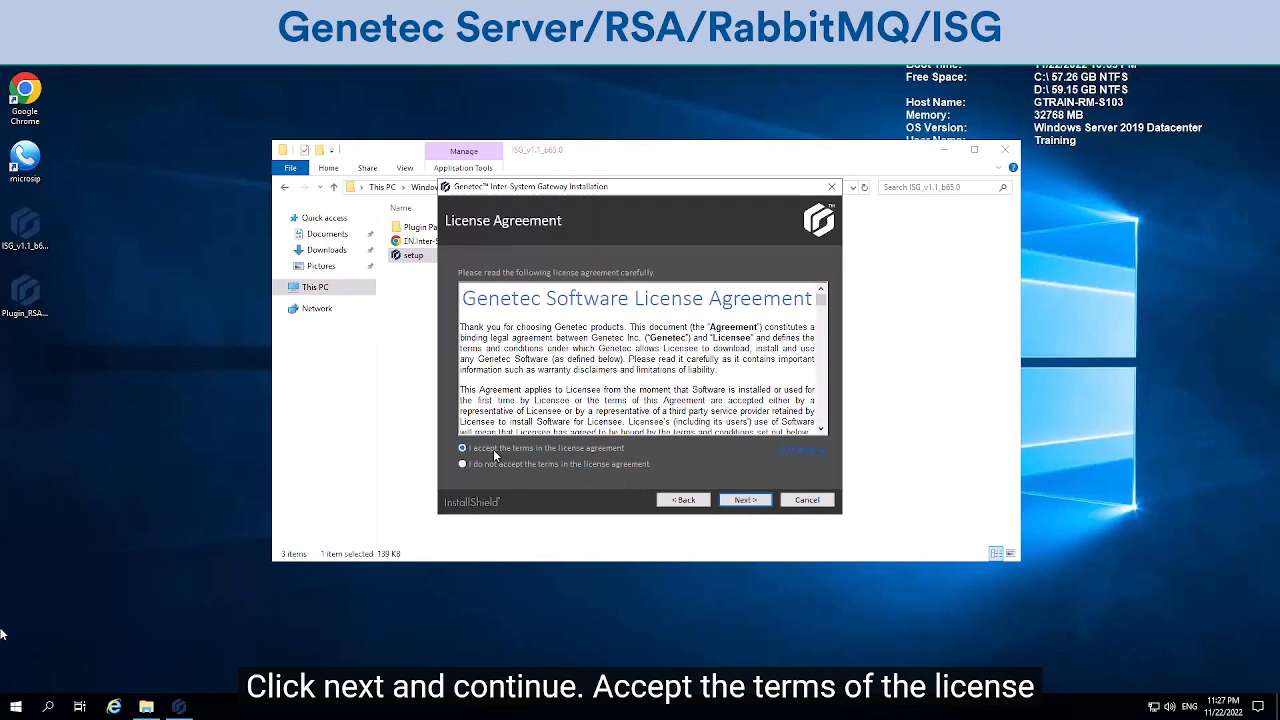
{"action": "left_click", "coordinate": [761, 509]}
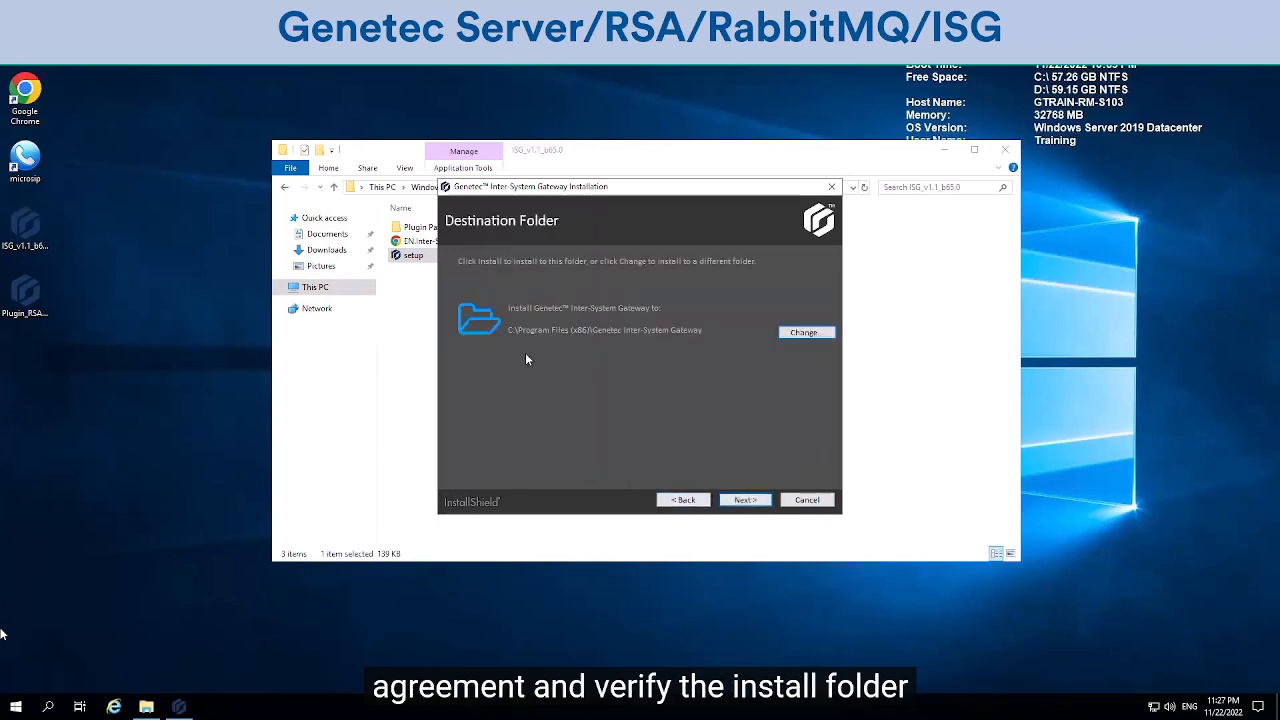
{"action": "left_click", "coordinate": [748, 501]}
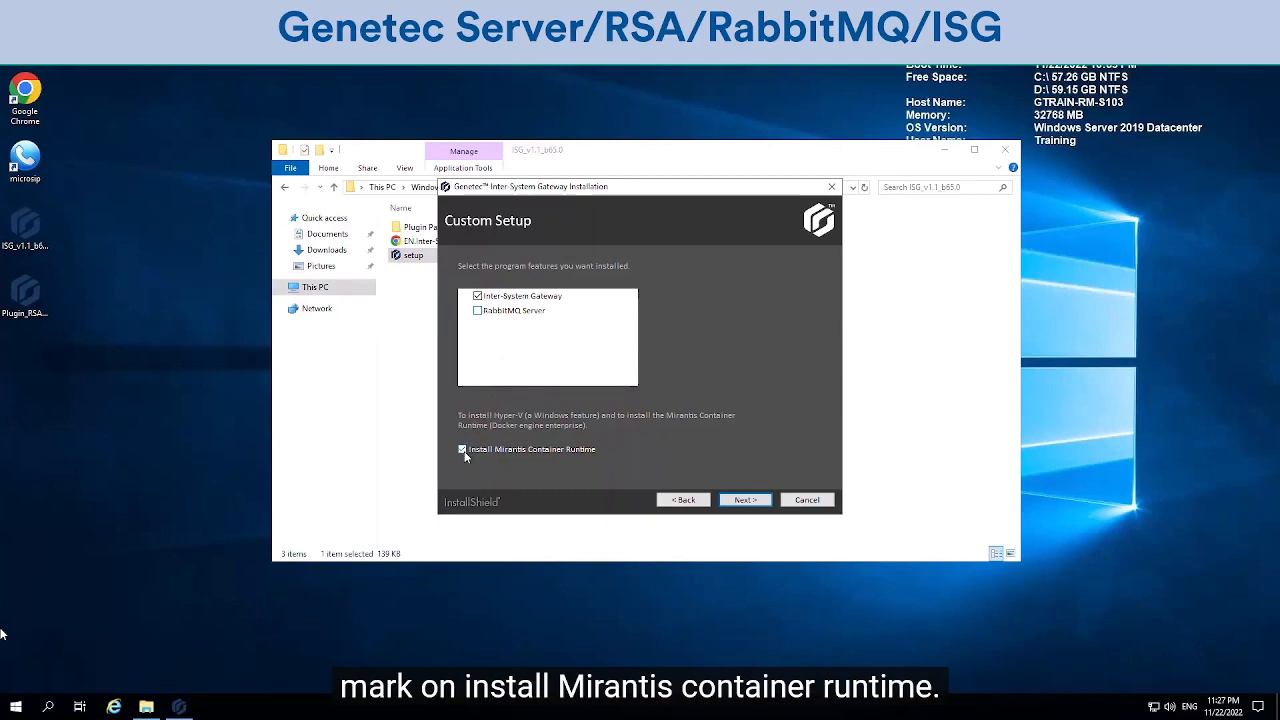
Step: Keep Inter-System Gateway and Mirantis Container Runtime selected and continue past Custom Setup
{"action": "left_click", "coordinate": [746, 500]}
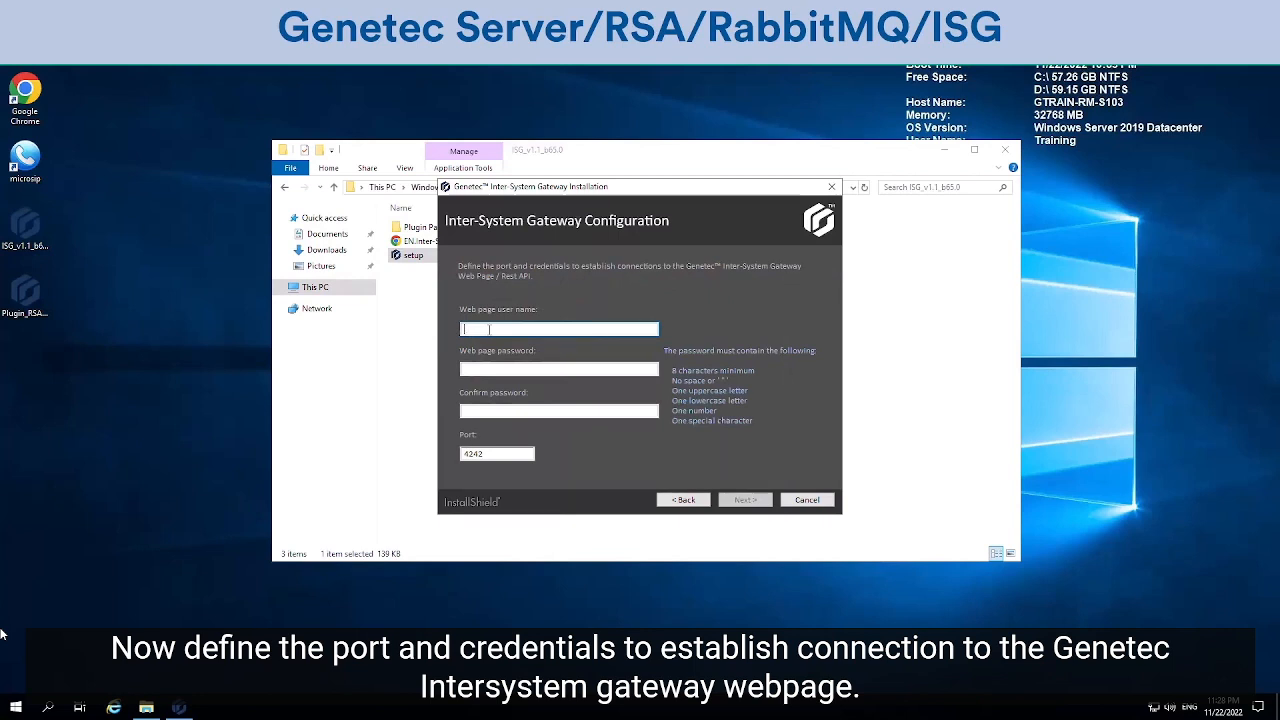
Step: Enter the web page user name and password, confirming the password, with port 4242 kept
{"action": "type", "text": "isgadmin"}
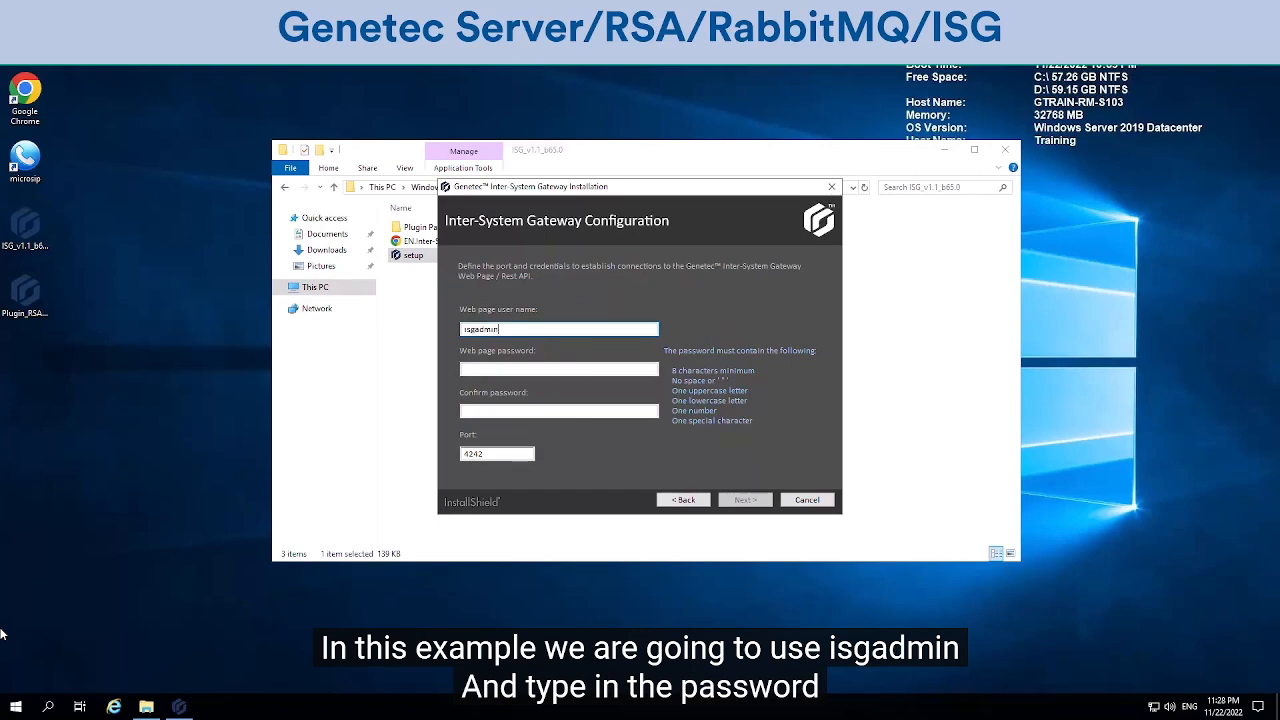
{"action": "key", "text": "Tab"}
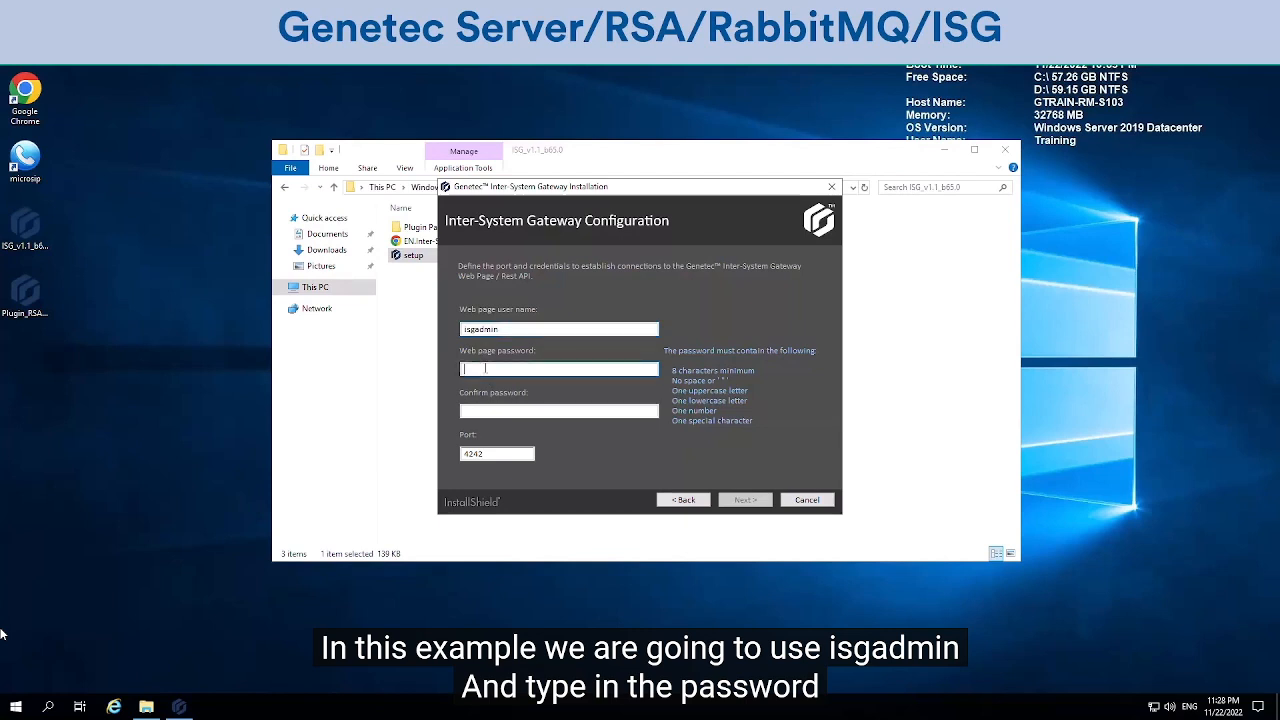
{"action": "type", "text": "••••••••••"}
{"action": "left_click", "coordinate": [468, 410]}
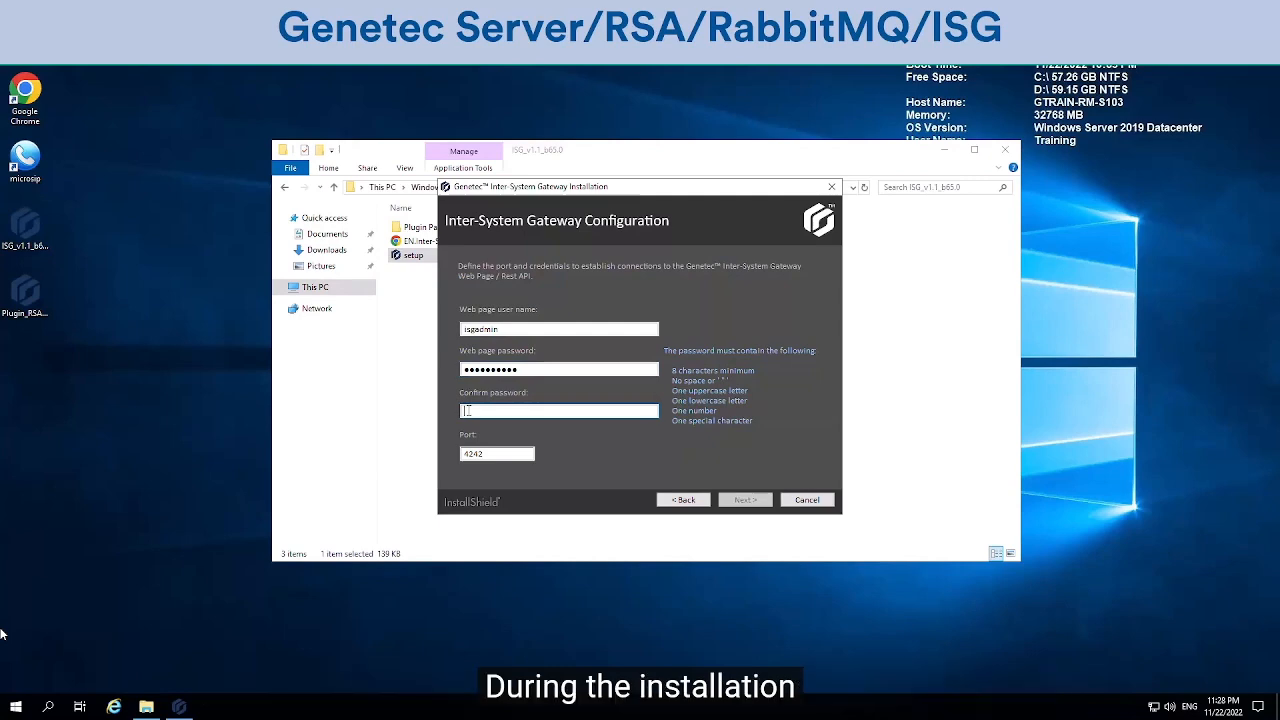
{"action": "type", "text": "••••••••••"}
{"action": "left_click", "coordinate": [745, 500]}
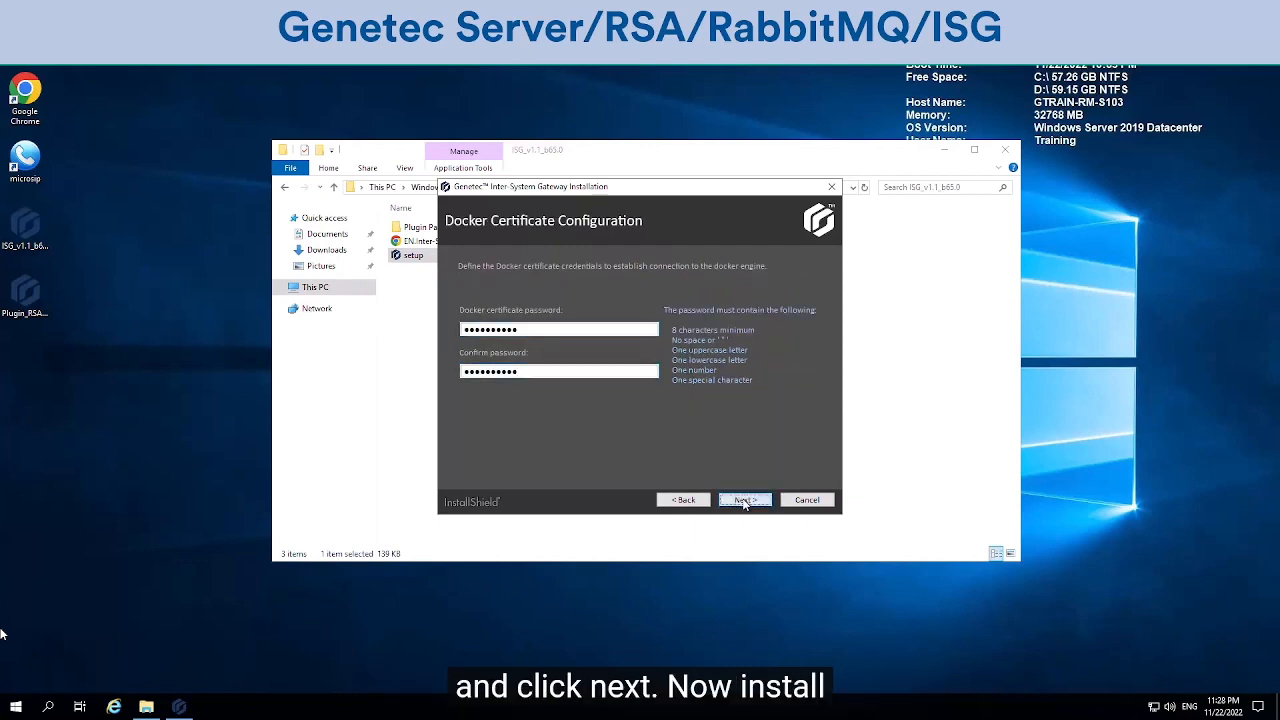
Step: Continue past the summary, install the Inter-System Gateway, and close the finished wizard
{"action": "left_click", "coordinate": [745, 500]}
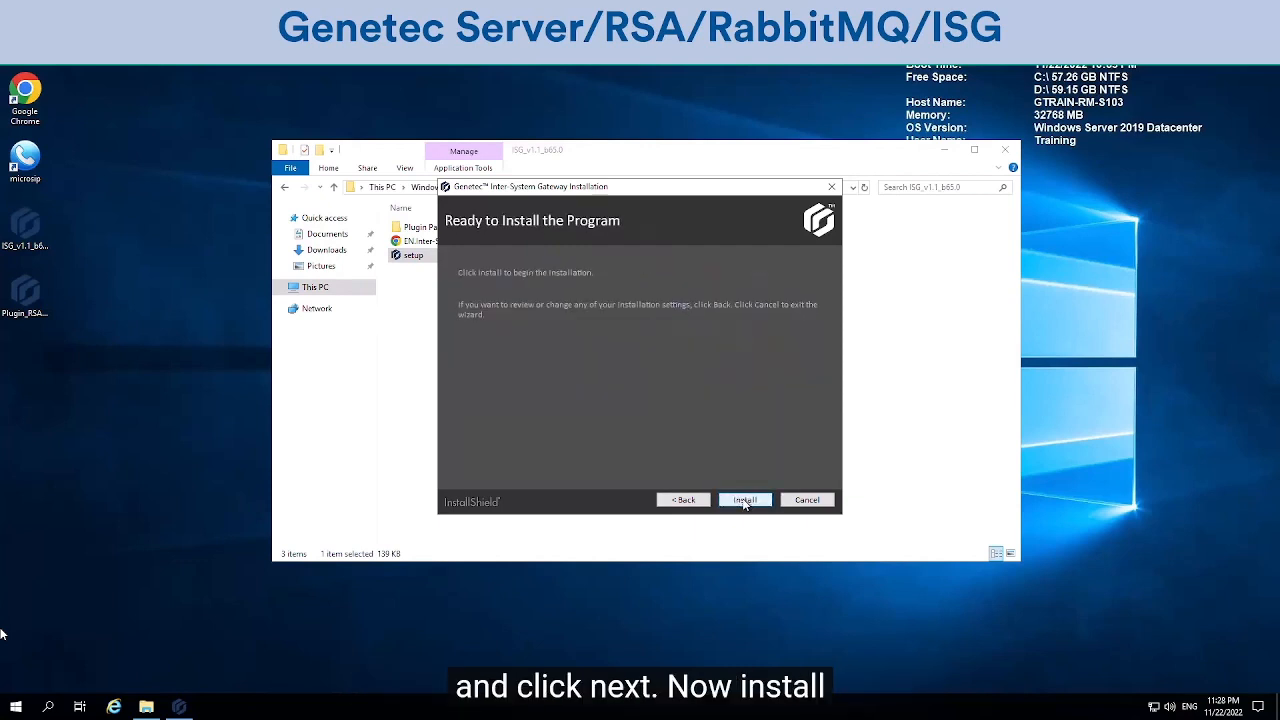
{"action": "left_click", "coordinate": [745, 500]}
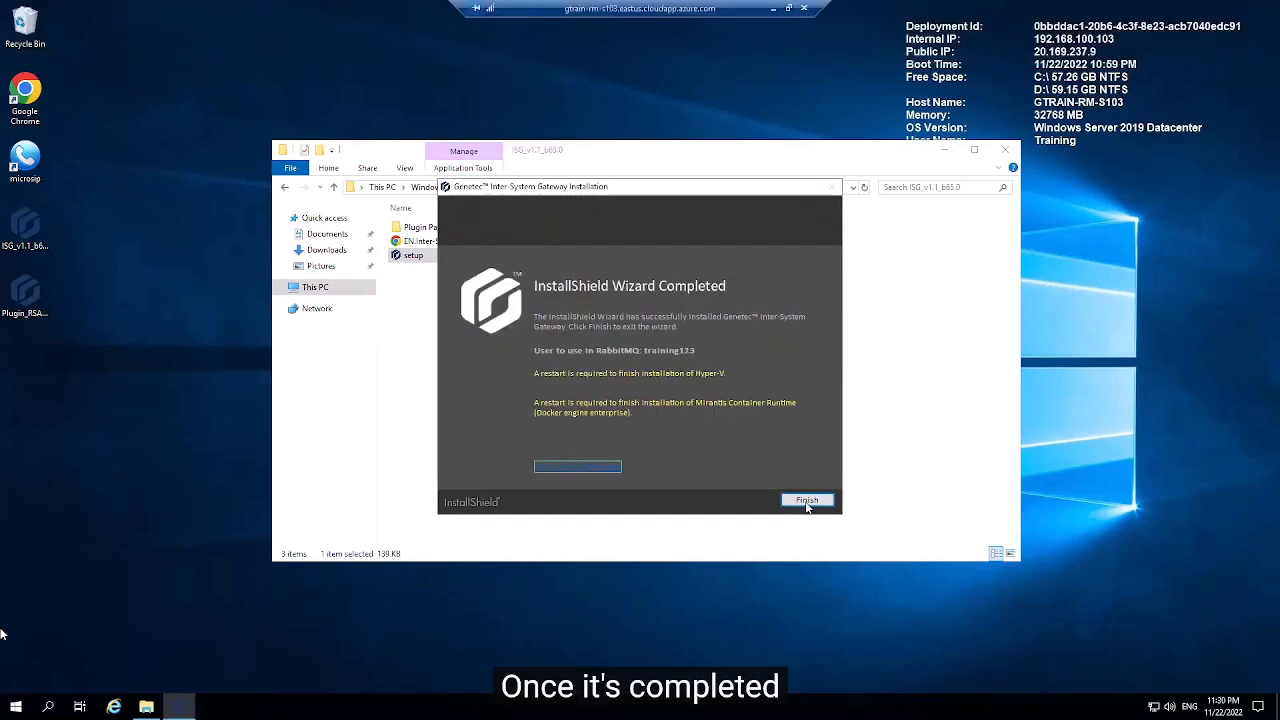
{"action": "left_click", "coordinate": [806, 500]}
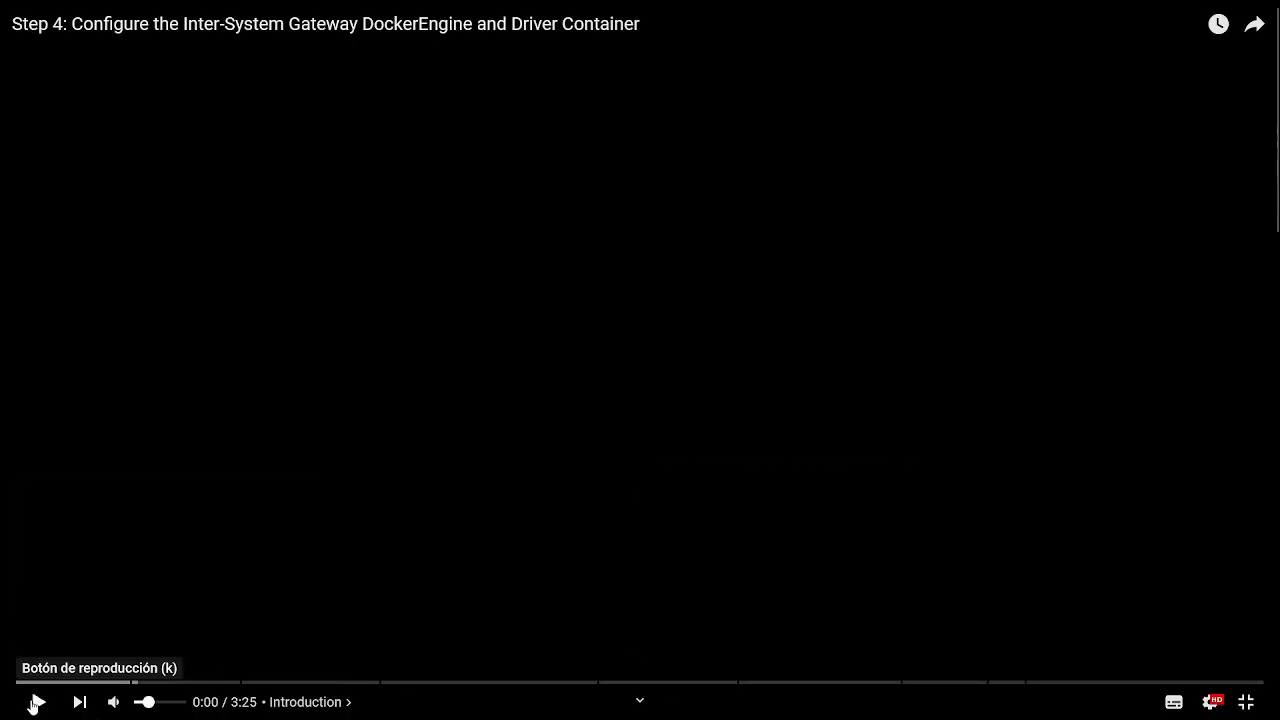
Step: Play the Step 4 video from the end screen
{"action": "left_click", "coordinate": [39, 702]}
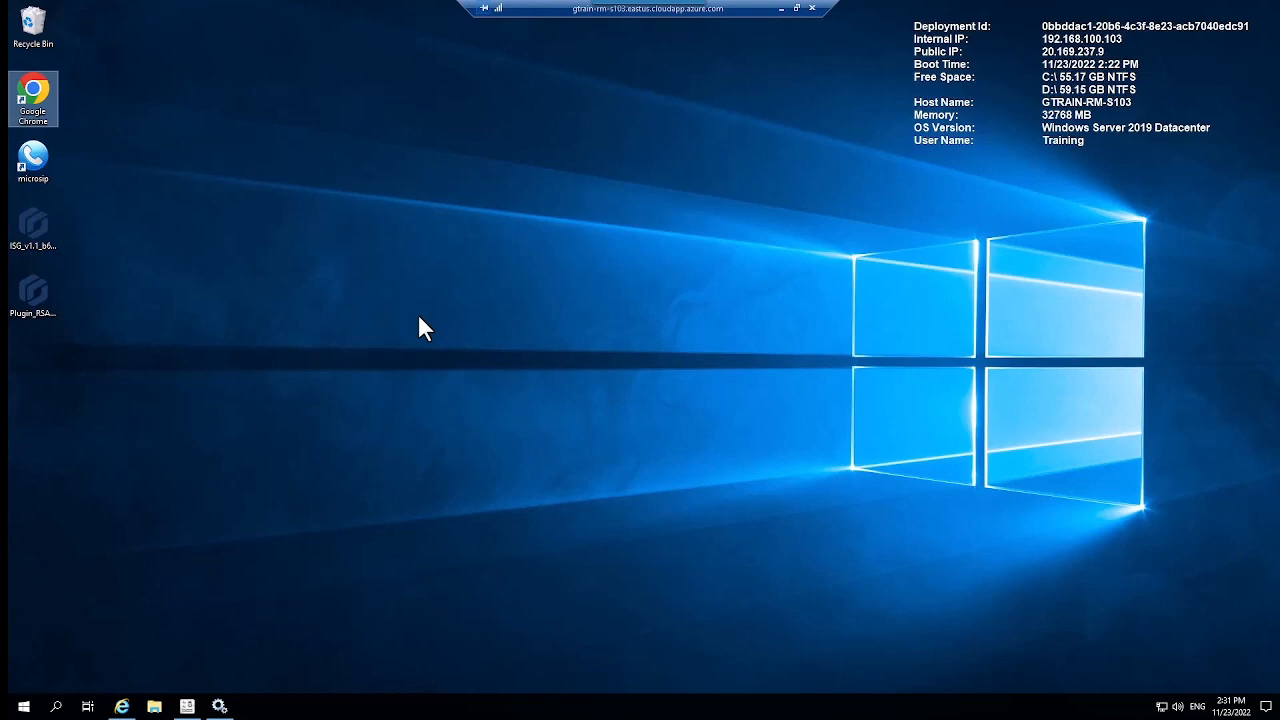
Step: Check in Services that Genetec Inter-System Gateway is Running and Automatic, then close Services
{"action": "left_click", "coordinate": [56, 706]}
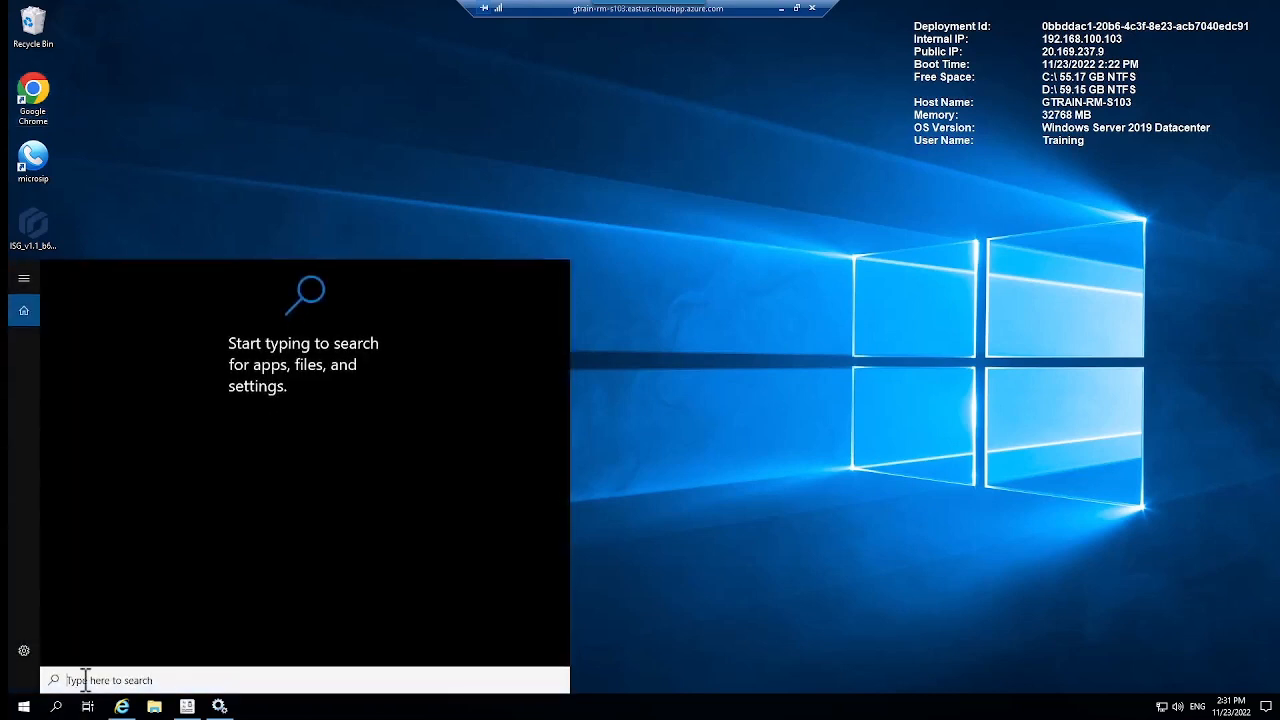
{"action": "type", "text": "Services"}
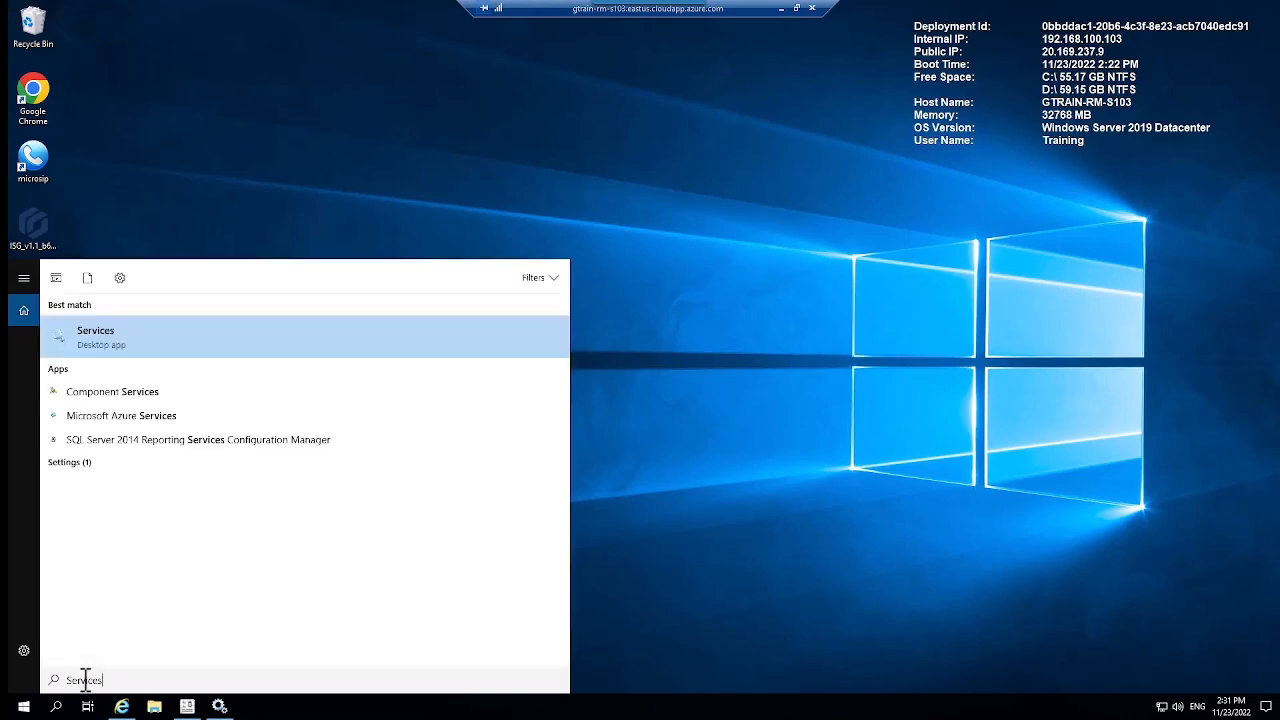
{"action": "left_click", "coordinate": [105, 331]}
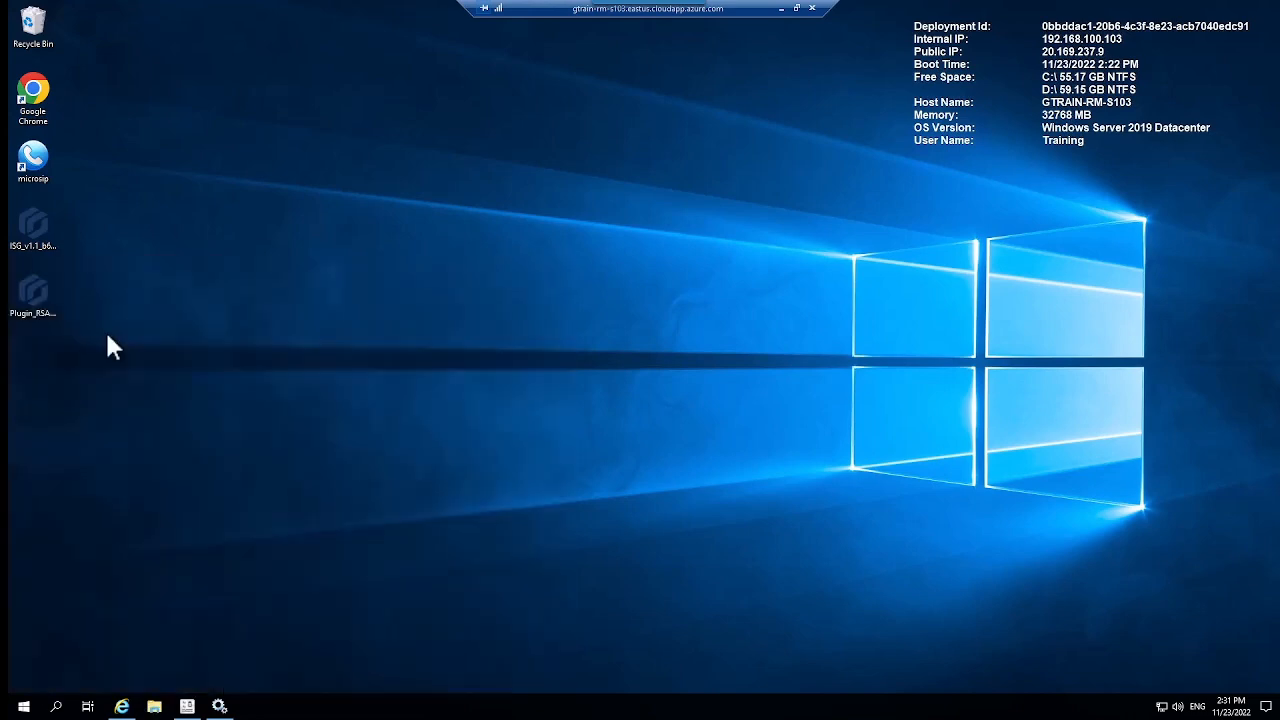
{"action": "left_click", "coordinate": [660, 301]}
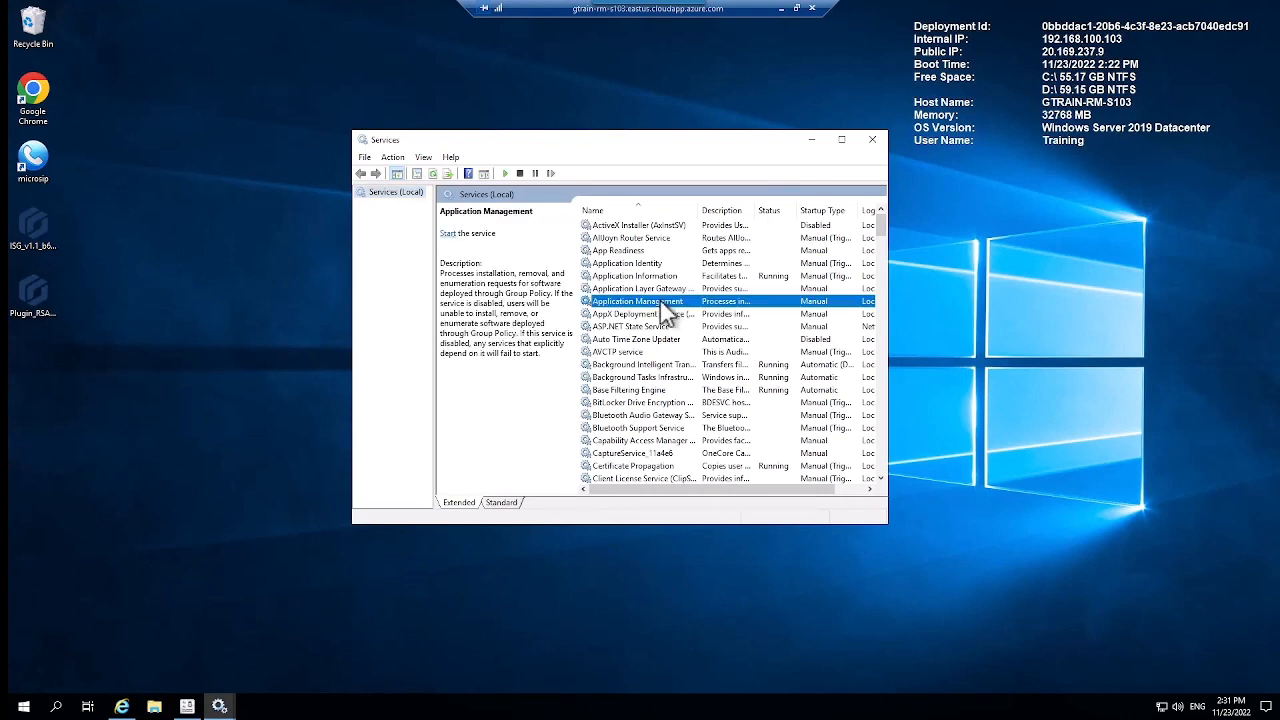
{"action": "key", "text": "g"}
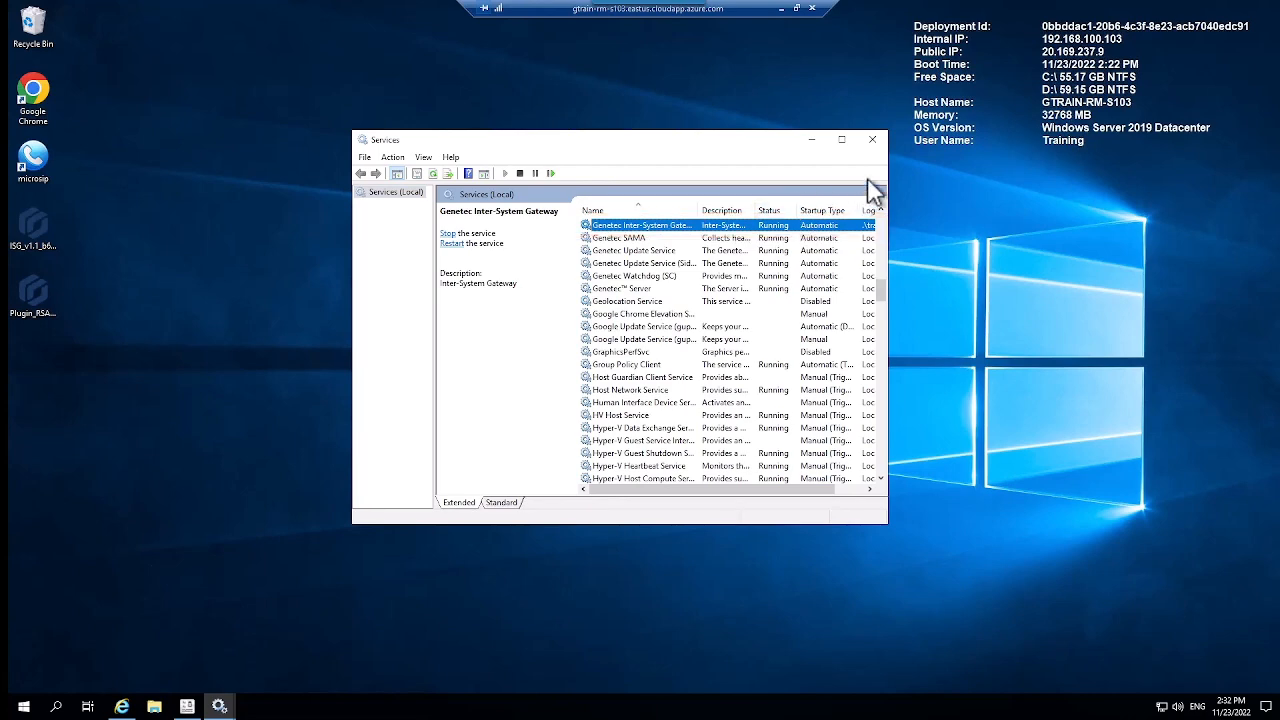
{"action": "left_click", "coordinate": [872, 140]}
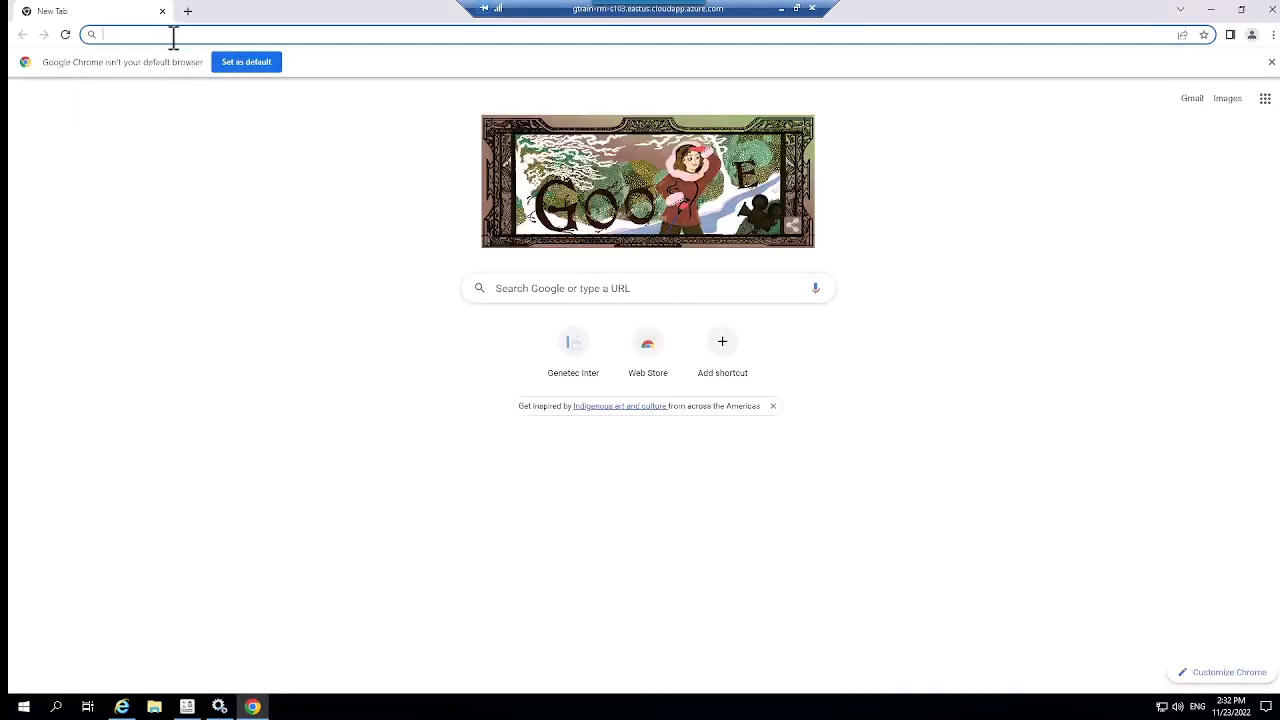
{"action": "type", "text": "https://192.168.100.103:4242"}
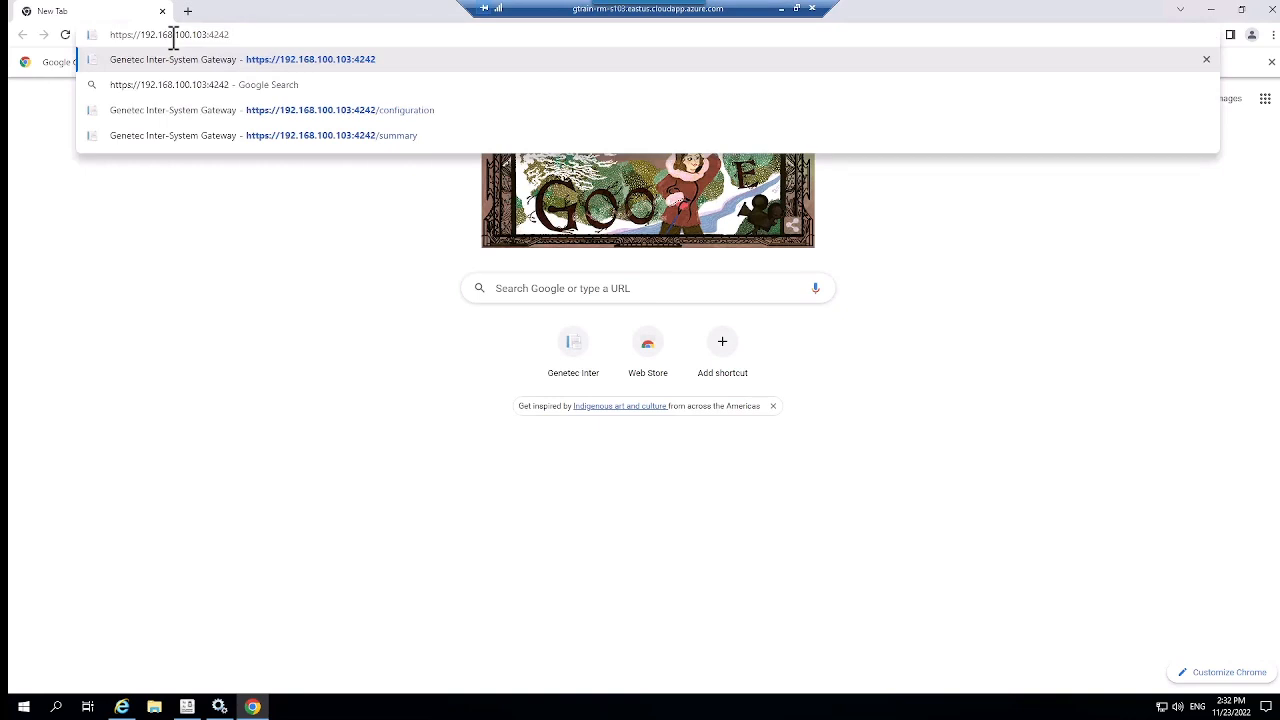
{"action": "key", "text": "Return"}
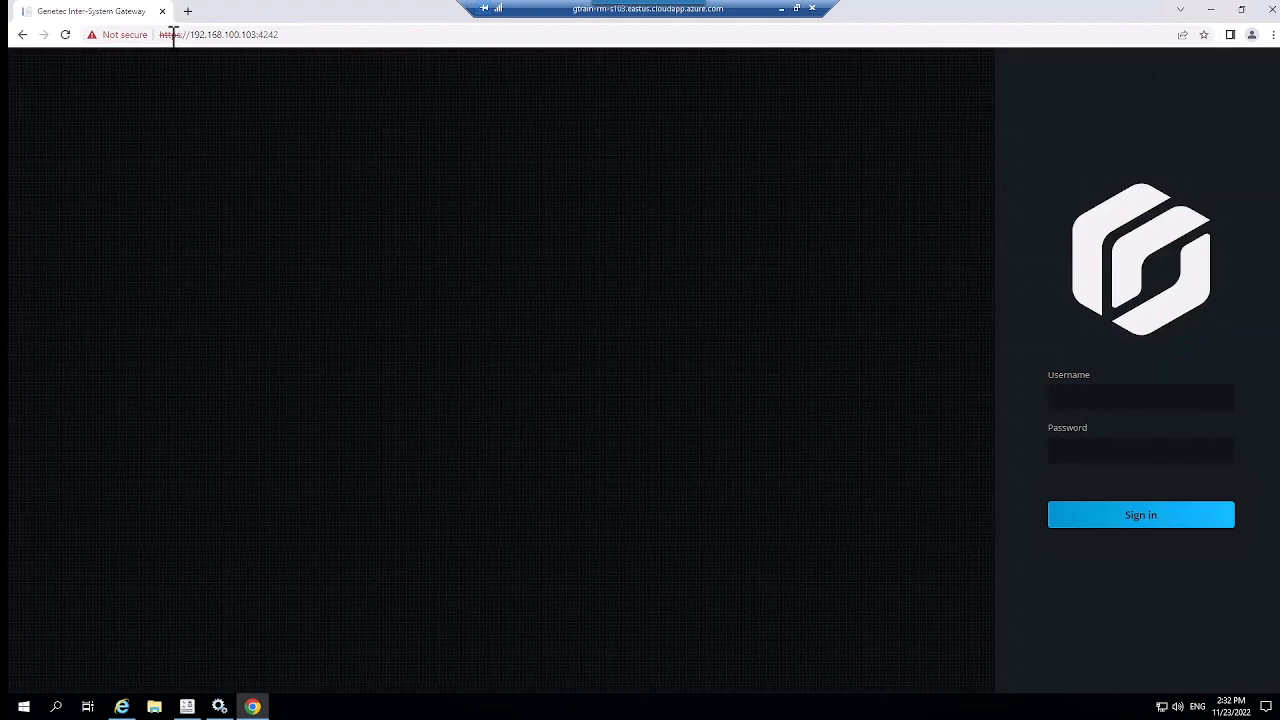
{"action": "left_click", "coordinate": [1067, 400]}
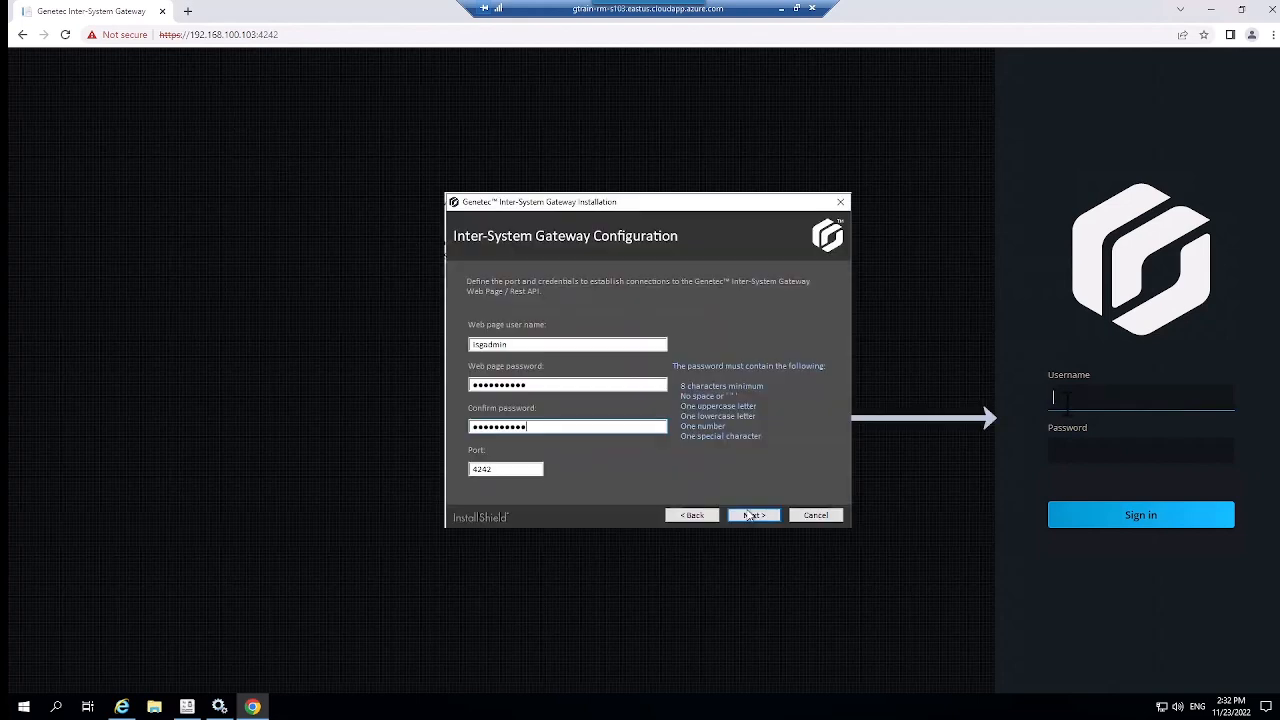
{"action": "type", "text": "isgadmin"}
{"action": "key", "text": "Tab"}
{"action": "key", "text": "ctrl+v"}
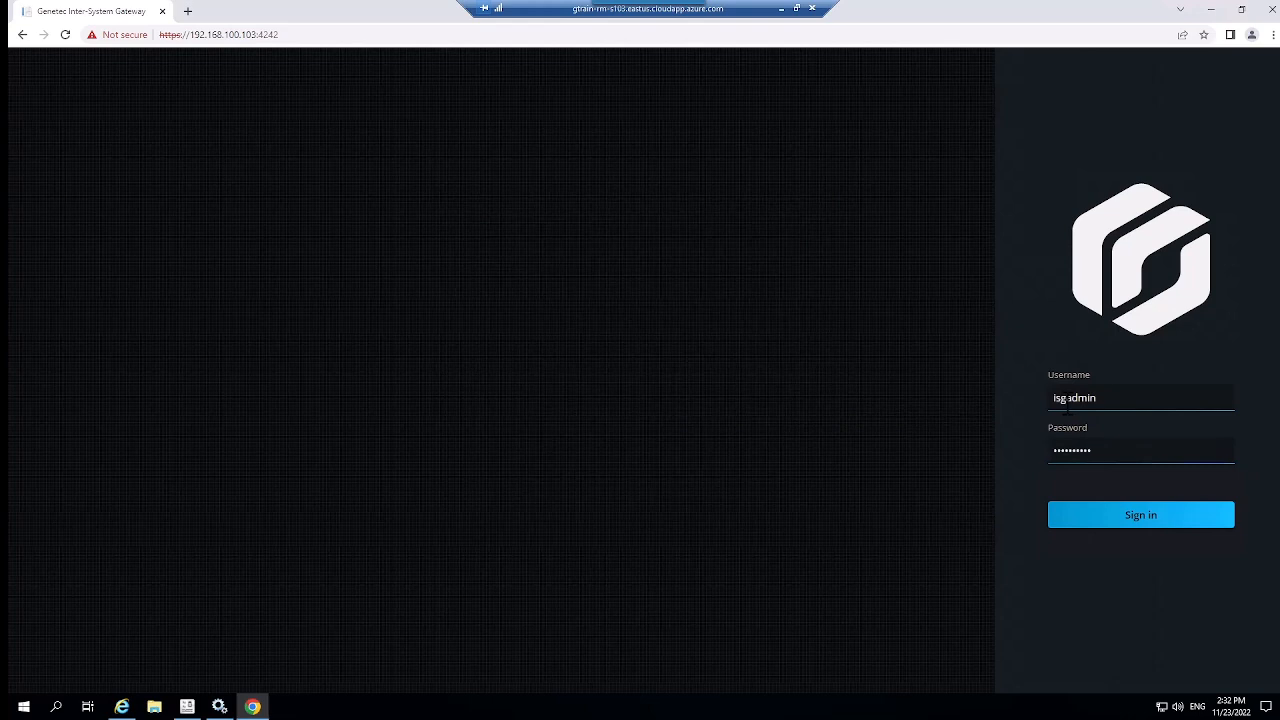
{"action": "left_click", "coordinate": [1122, 518]}
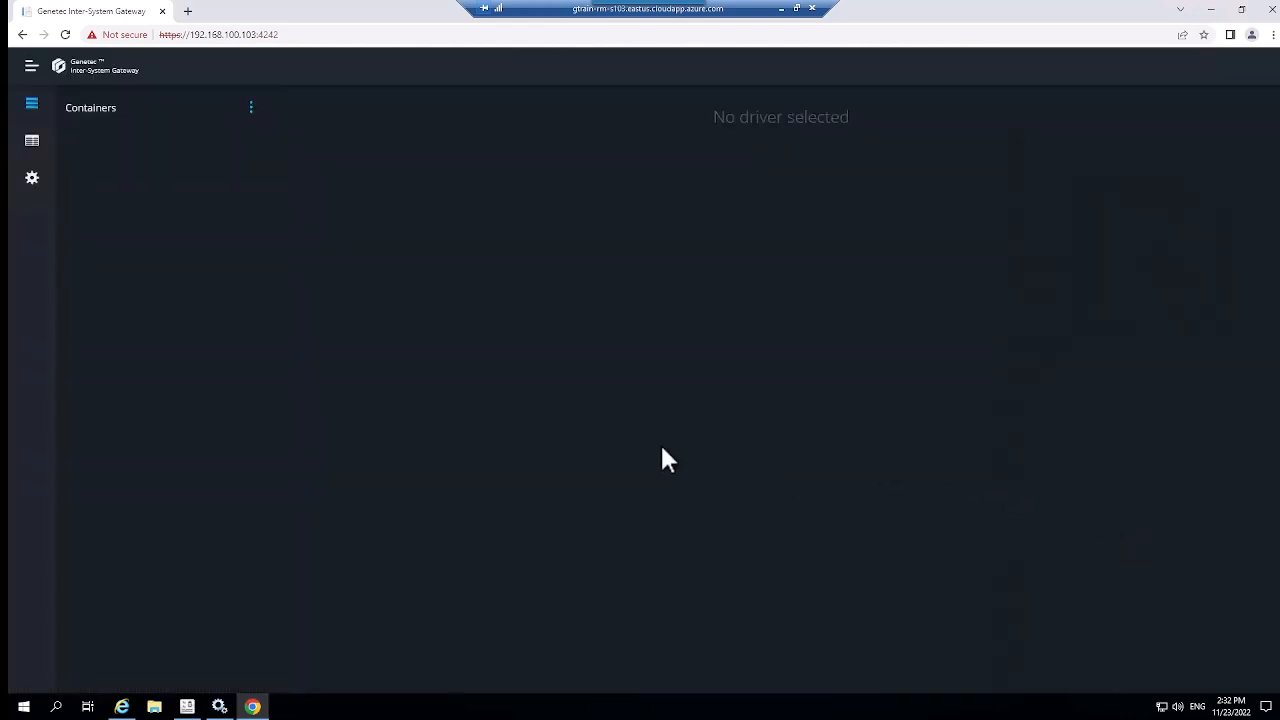
Step: Save the gateway configuration with RMQ server GTRAIN-RM-S103, then return to Containers
{"action": "left_click", "coordinate": [32, 190]}
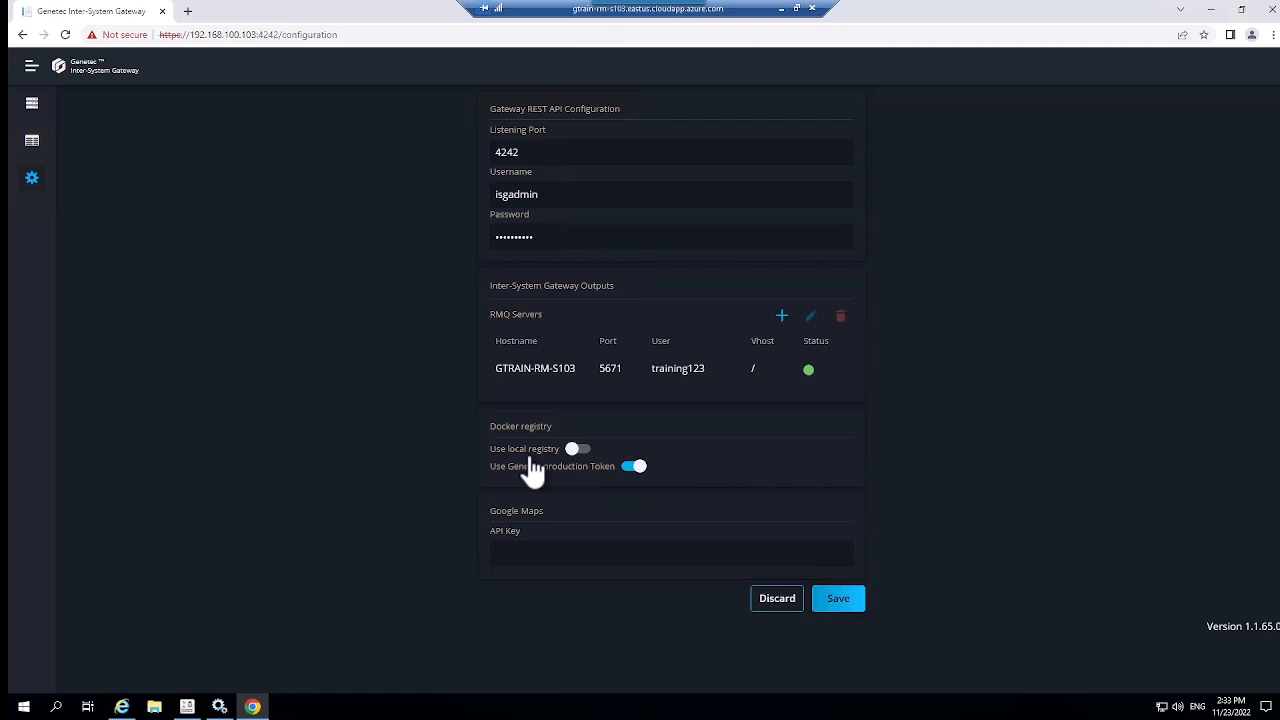
{"action": "left_click", "coordinate": [839, 610]}
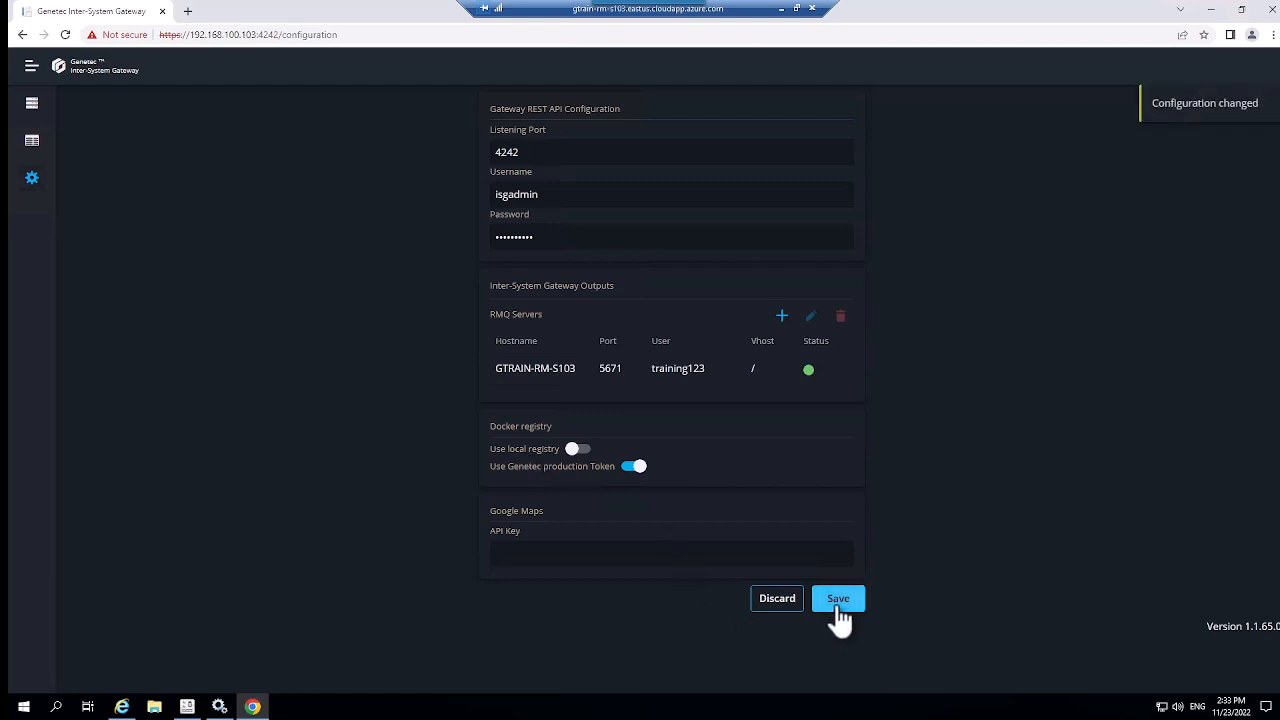
{"action": "left_click", "coordinate": [35, 110]}
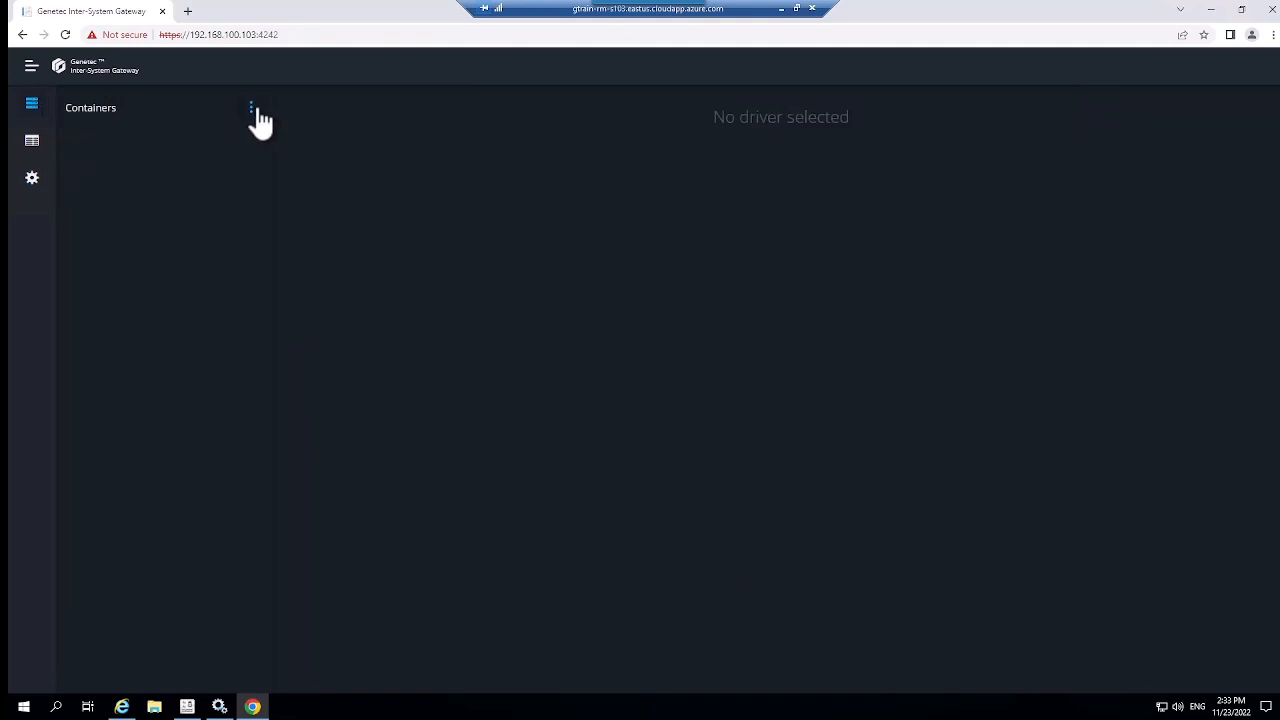
Step: Start a Docker engine labelled DockerEnginer at 192.168.100.103 with the certificate password
{"action": "left_click", "coordinate": [252, 108]}
{"action": "left_click", "coordinate": [220, 134]}
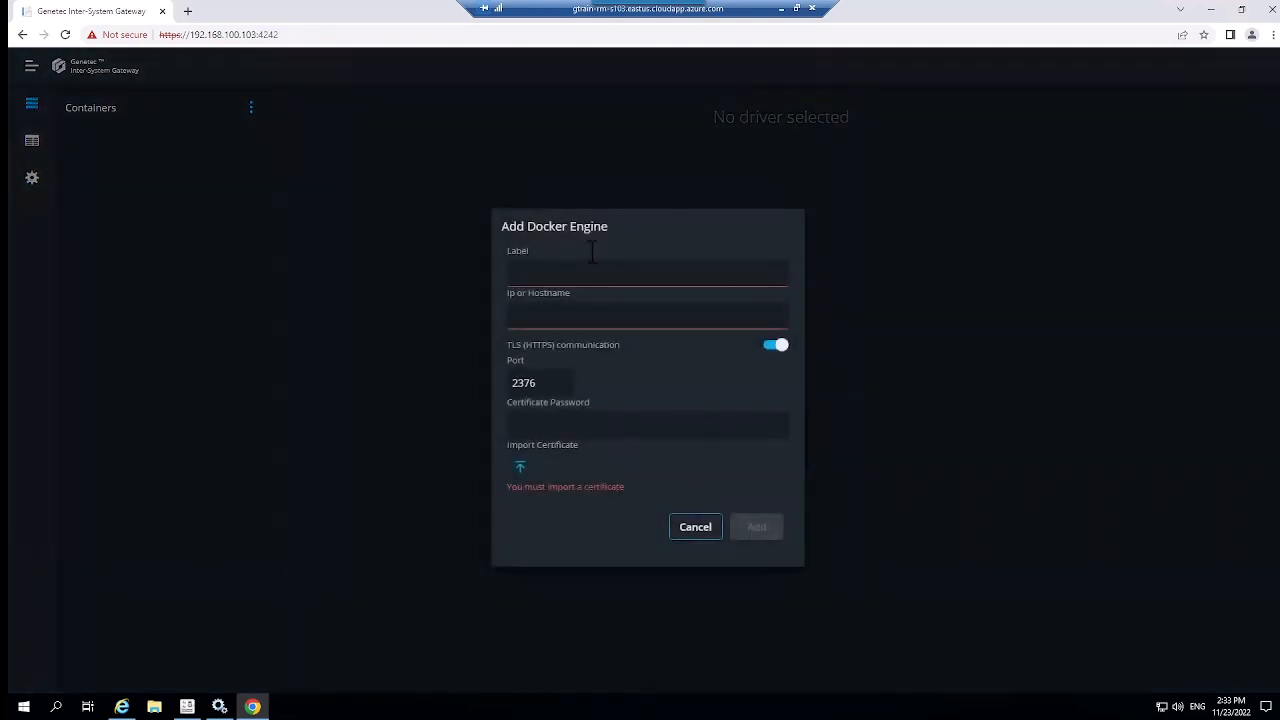
{"action": "left_click", "coordinate": [582, 276]}
{"action": "type", "text": "DockerEnginer"}
{"action": "left_click", "coordinate": [562, 315]}
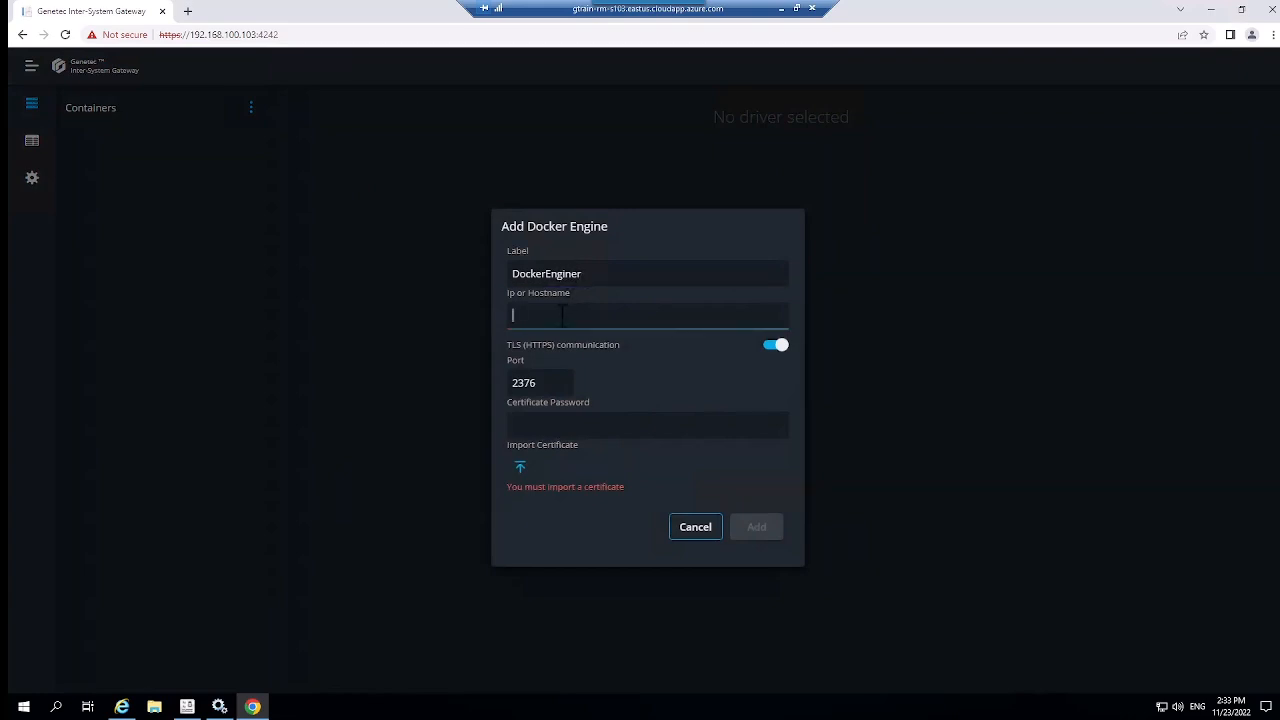
{"action": "type", "text": "192.168.100.103"}
{"action": "left_click", "coordinate": [560, 421]}
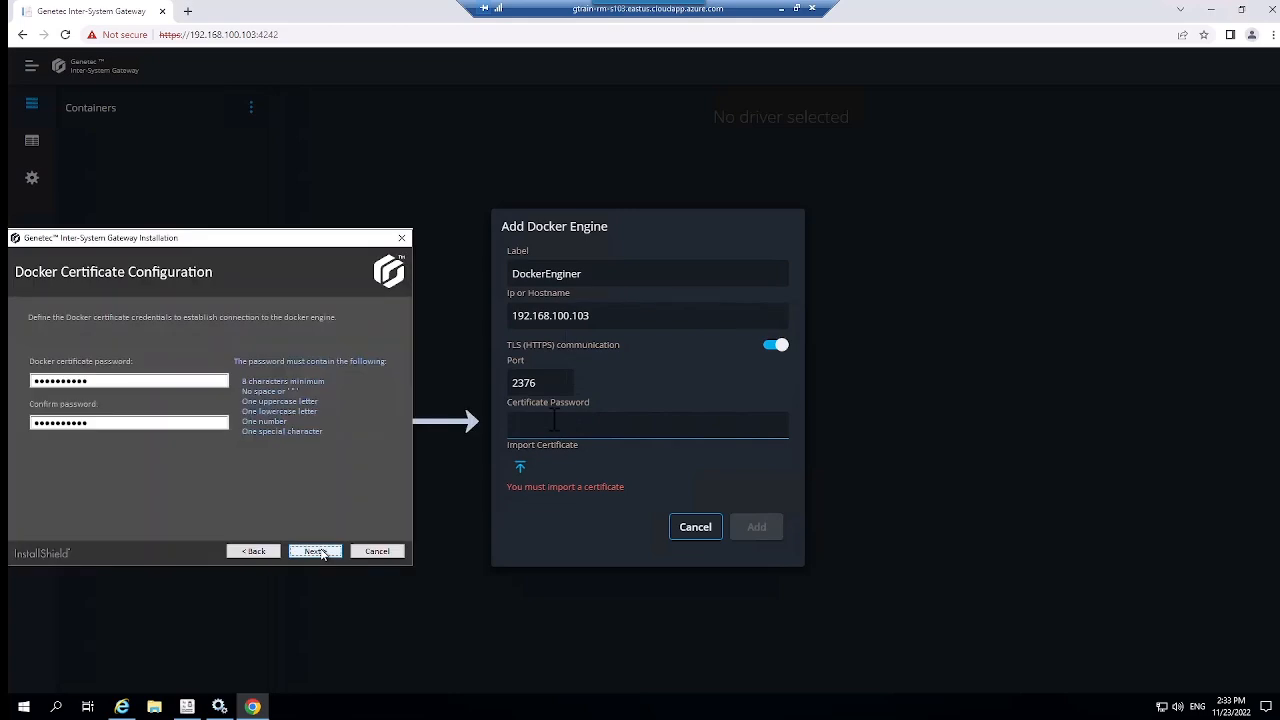
{"action": "key", "text": "ctrl+v"}
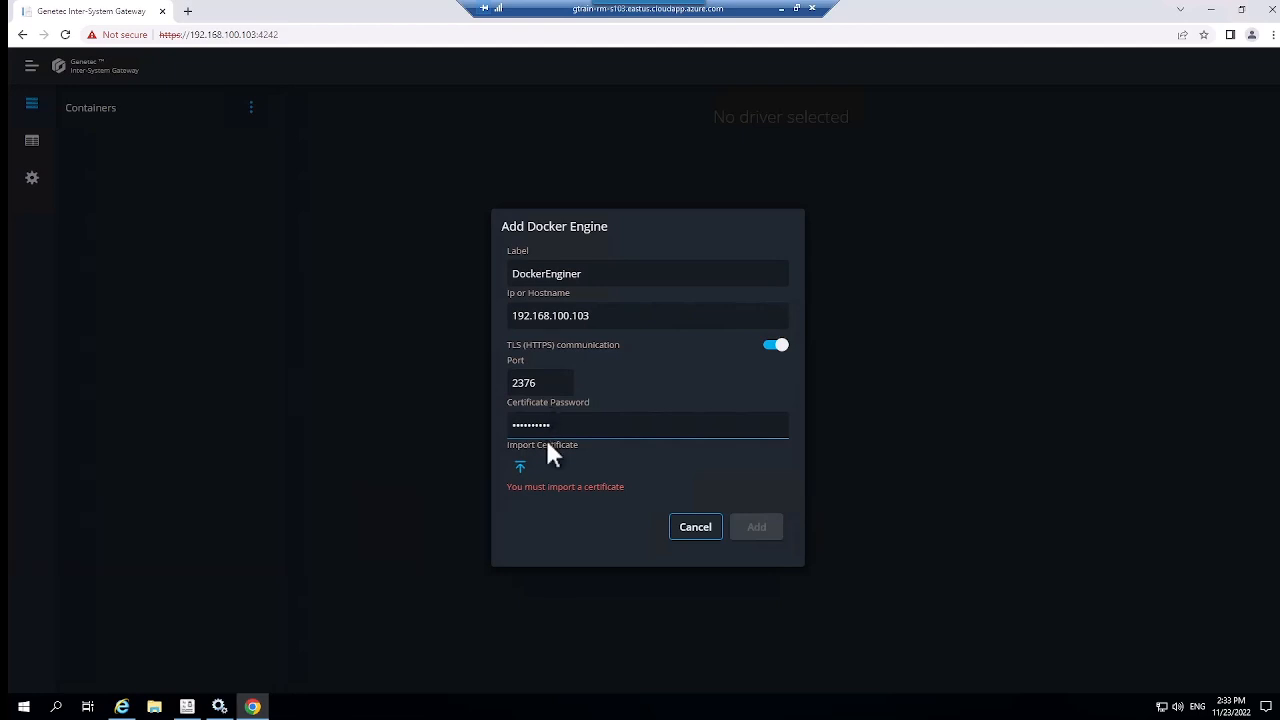
Step: Import the key.pfx certificate and add the engine to Containers
{"action": "left_click", "coordinate": [520, 468]}
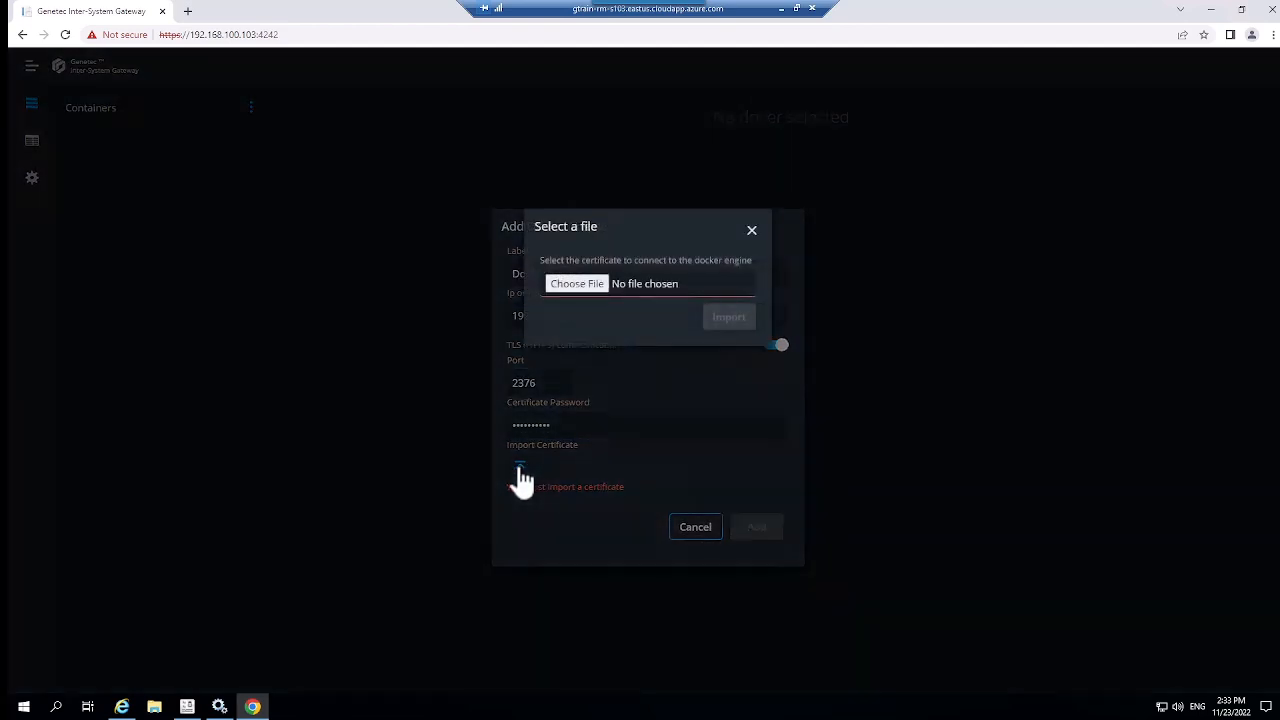
{"action": "left_click", "coordinate": [567, 285]}
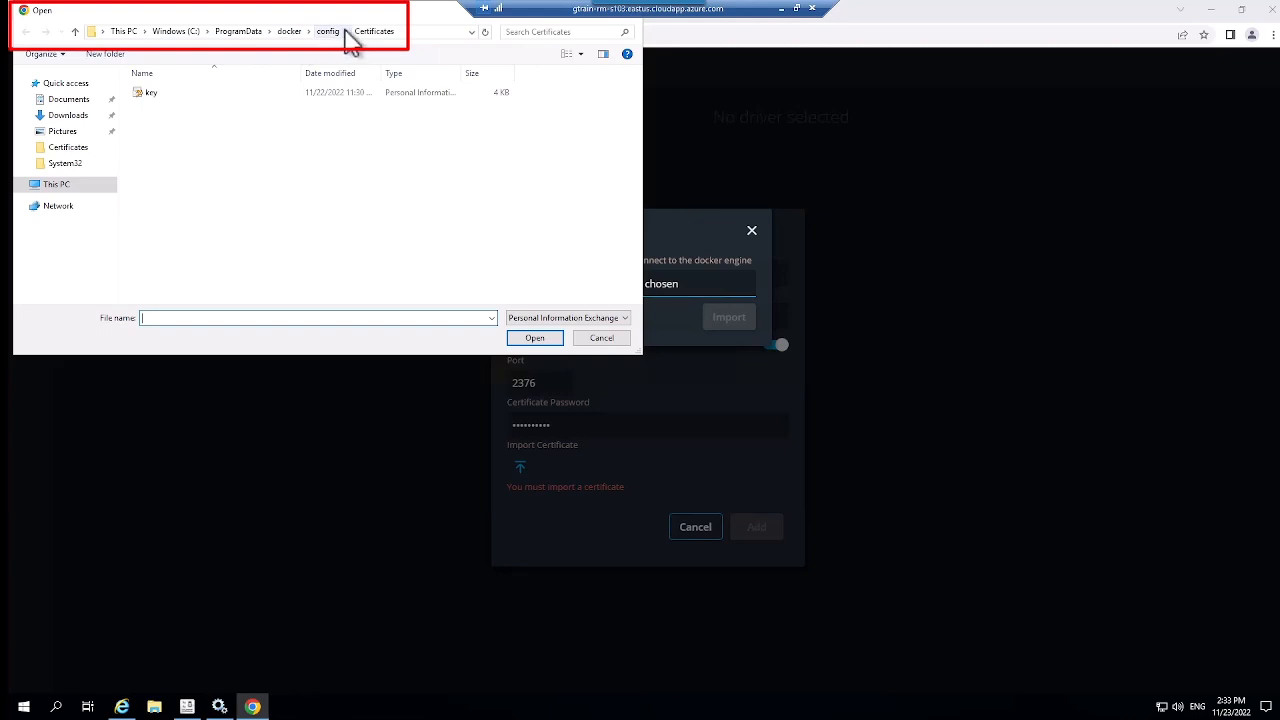
{"action": "left_click", "coordinate": [148, 100]}
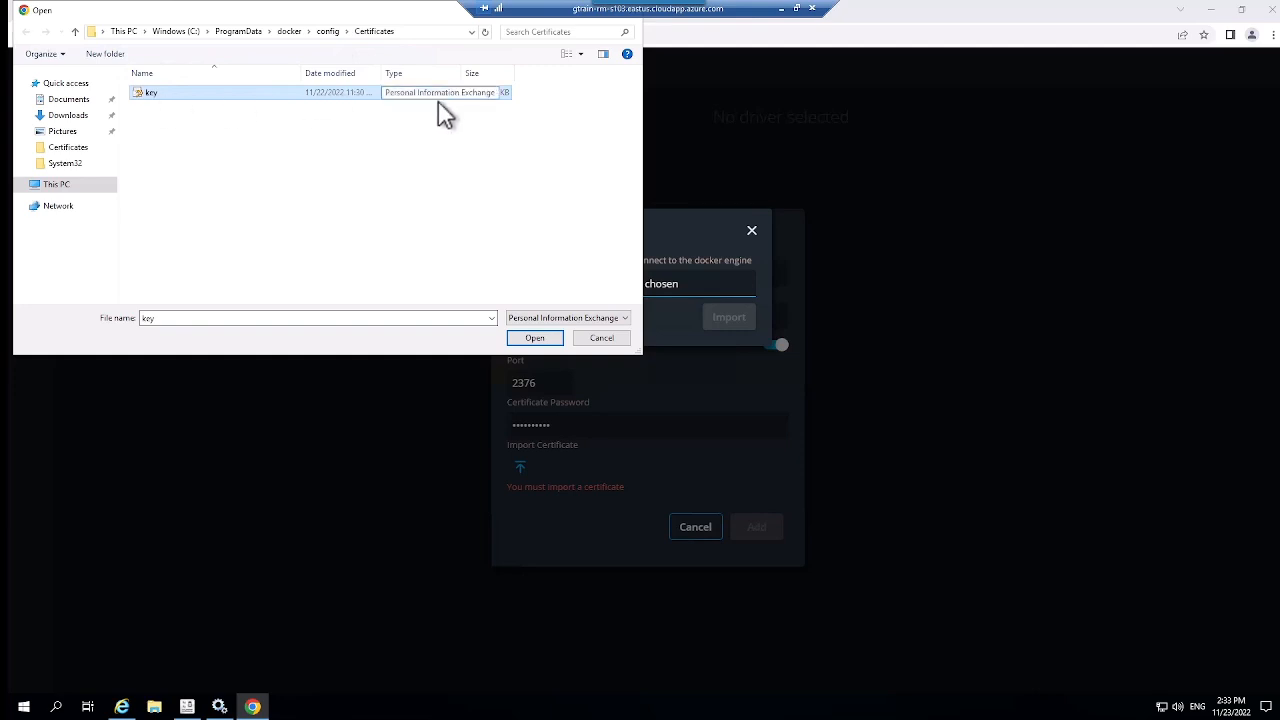
{"action": "left_click", "coordinate": [535, 338]}
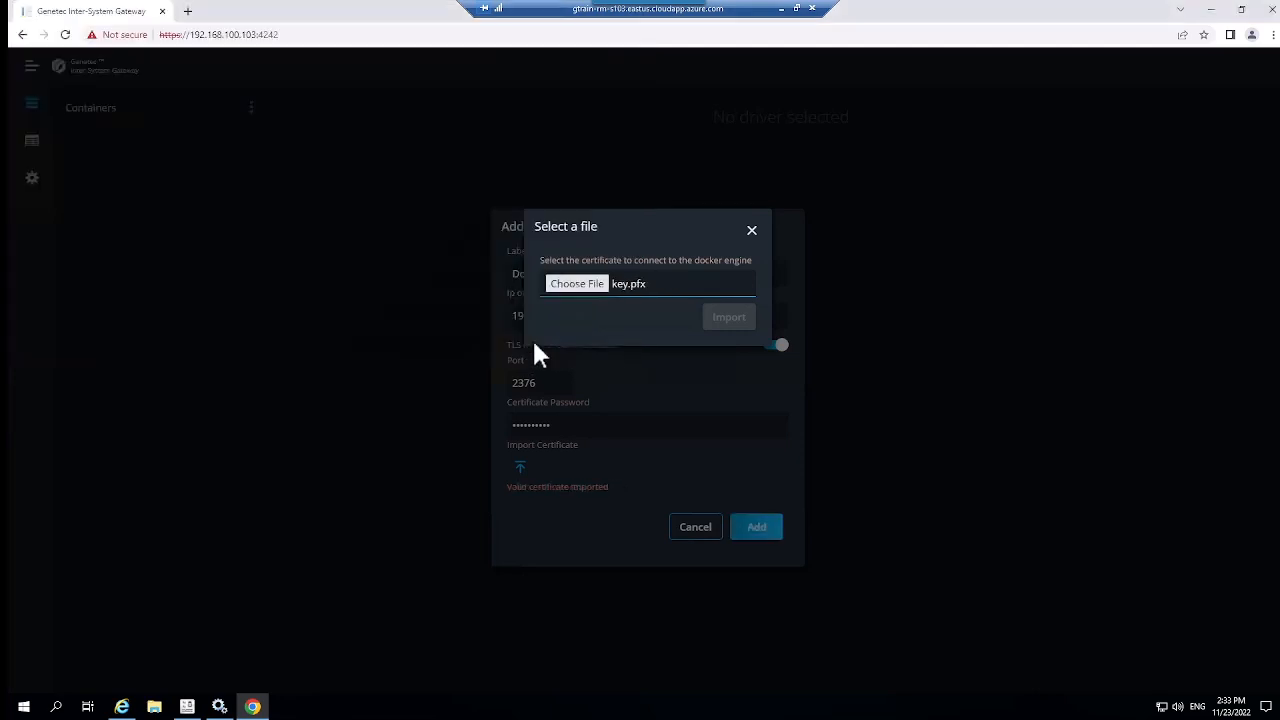
{"action": "left_click", "coordinate": [722, 320]}
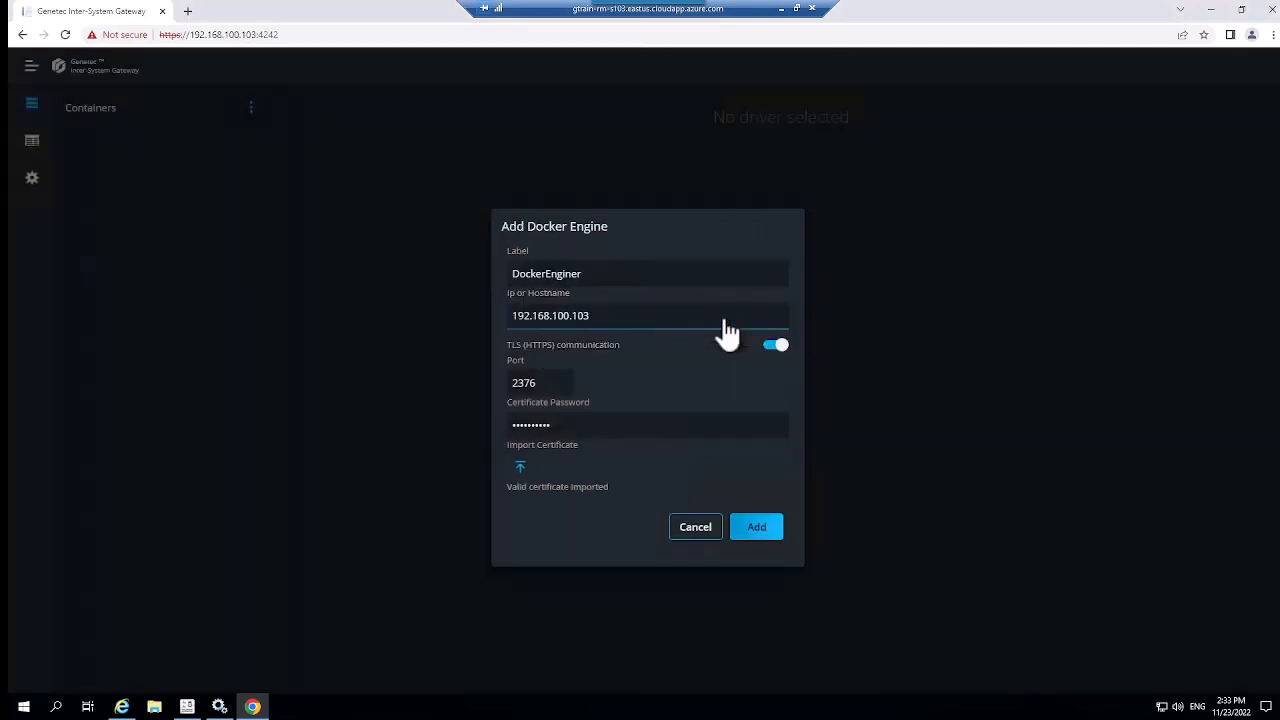
{"action": "left_click", "coordinate": [757, 528]}
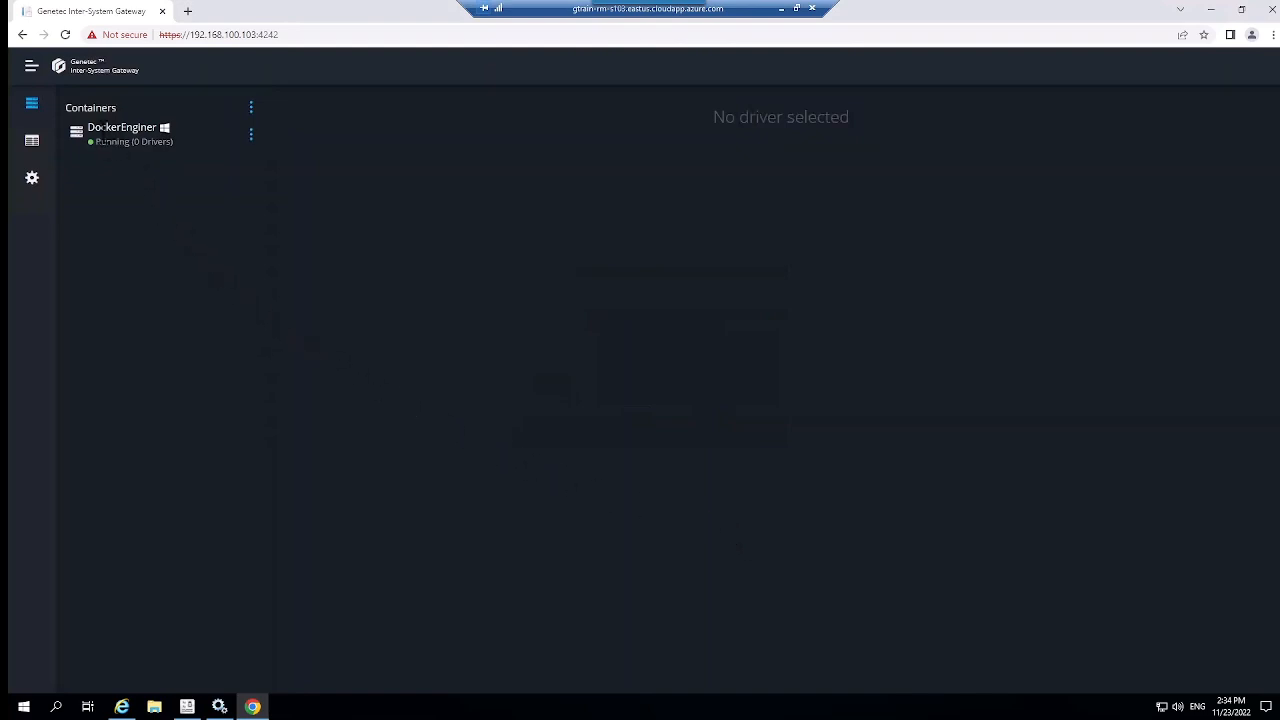
Step: Add a Magos driver container to the DockerEnginer engine
{"action": "left_click", "coordinate": [251, 137]}
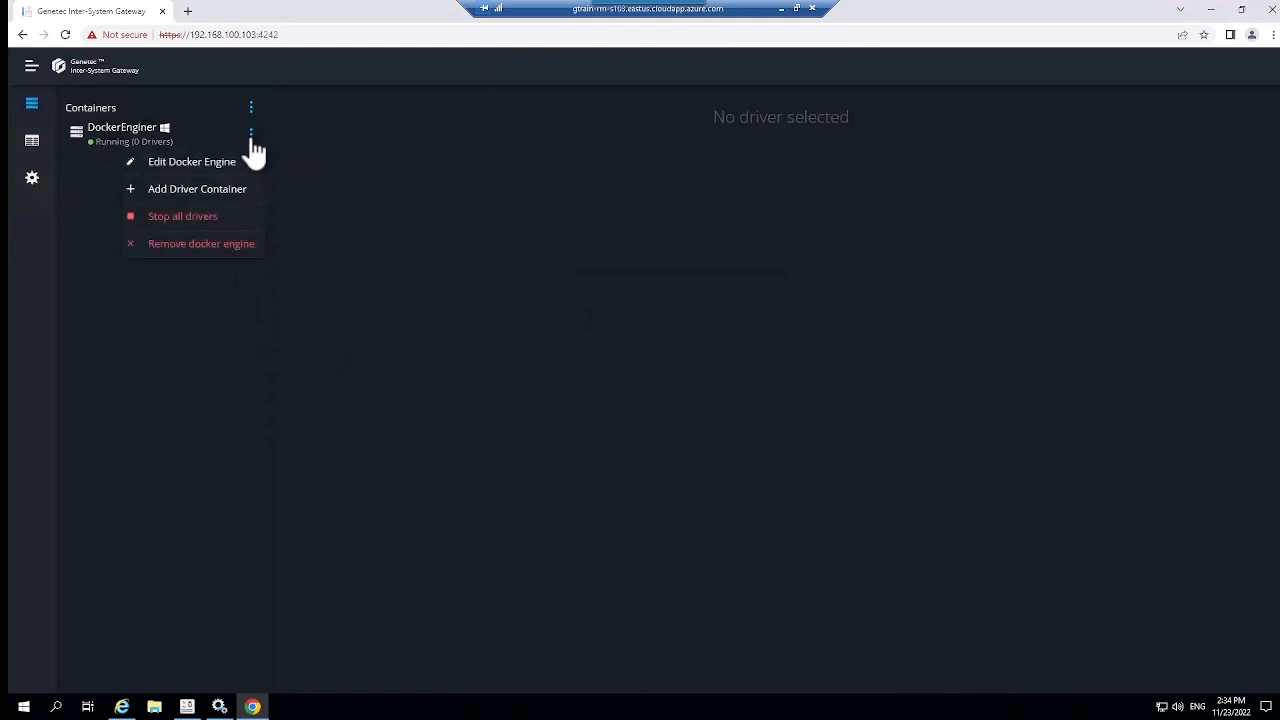
{"action": "left_click", "coordinate": [205, 190]}
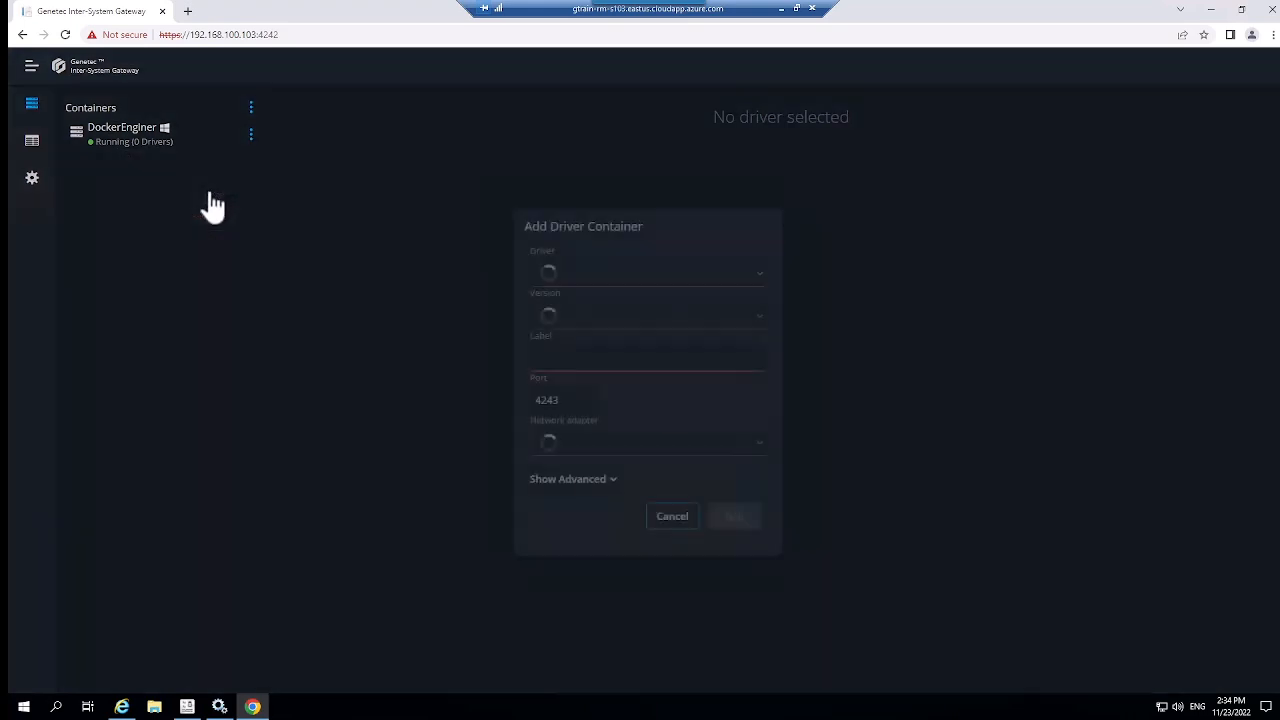
{"action": "left_click", "coordinate": [752, 280]}
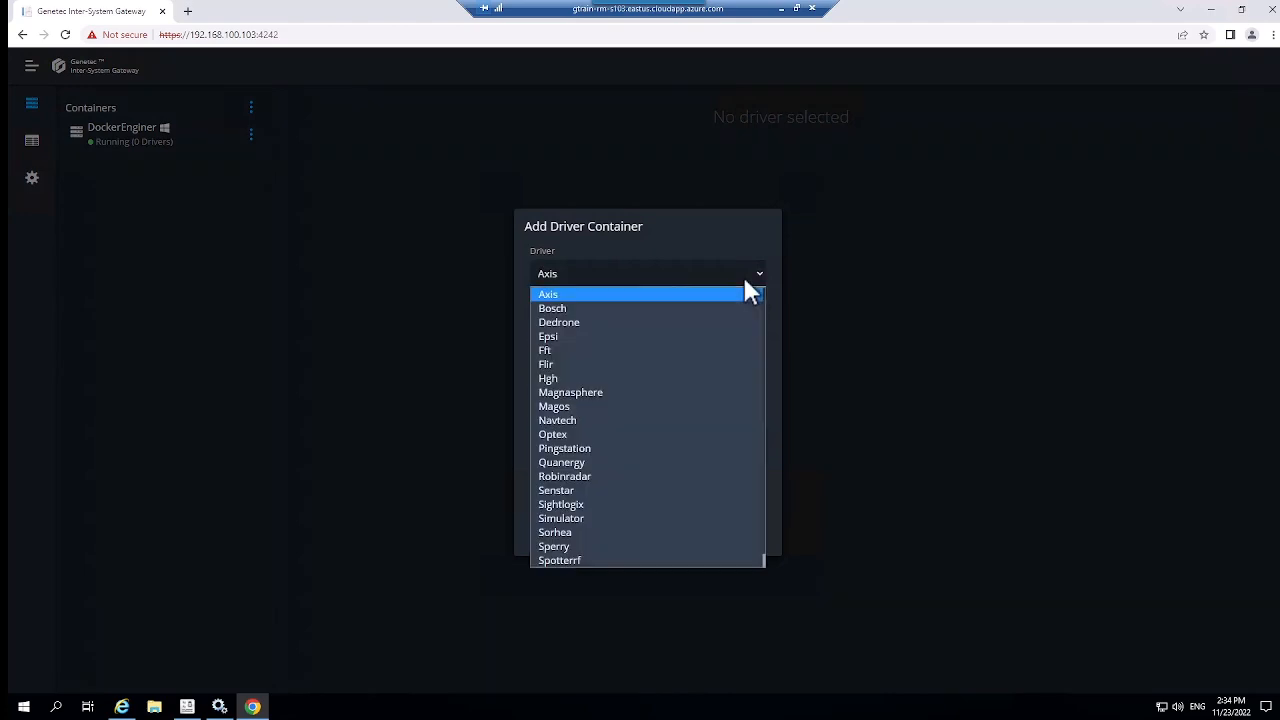
{"action": "left_click", "coordinate": [565, 405]}
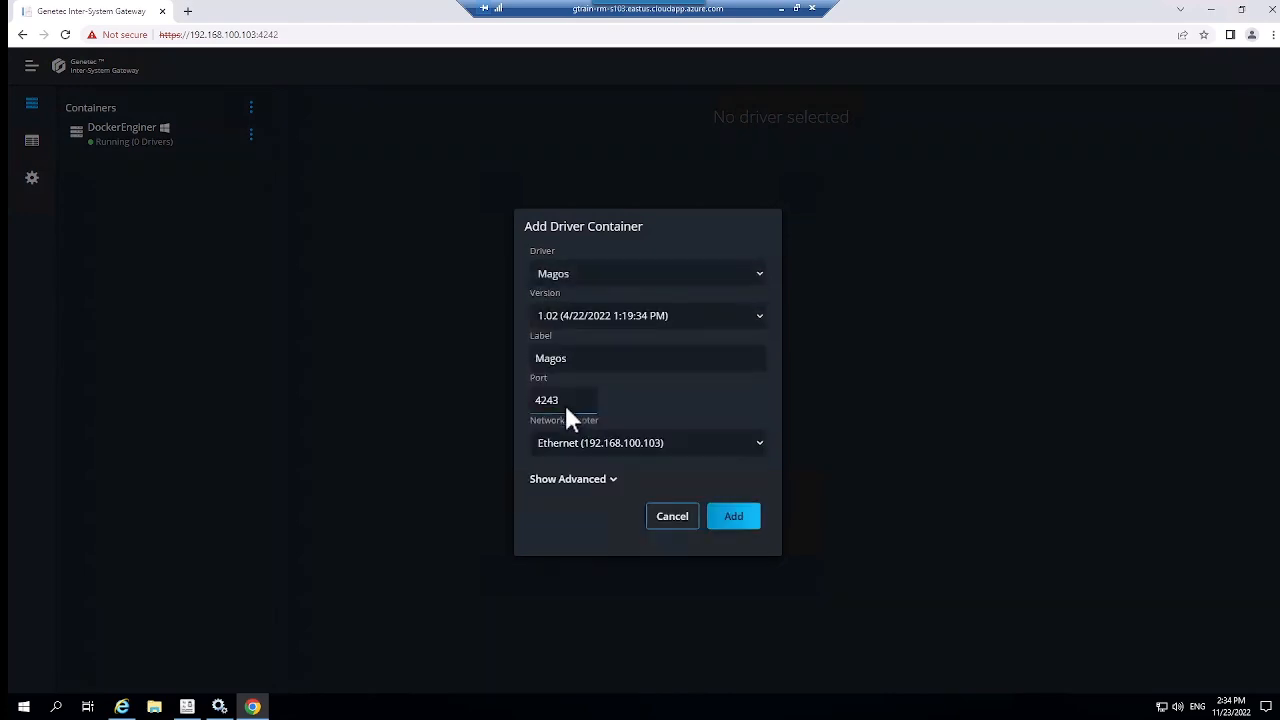
{"action": "left_click", "coordinate": [734, 516]}
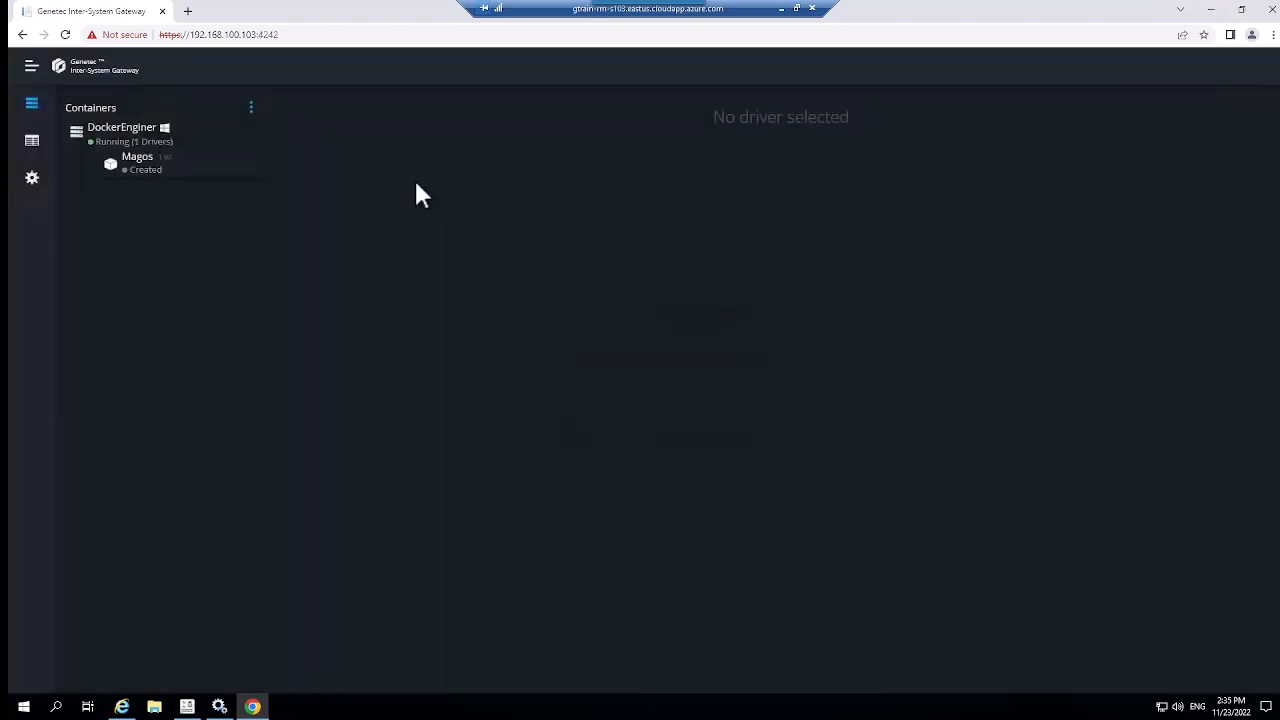
Step: Start the Magos driver so it runs Connected on port 4243
{"action": "left_click", "coordinate": [232, 165]}
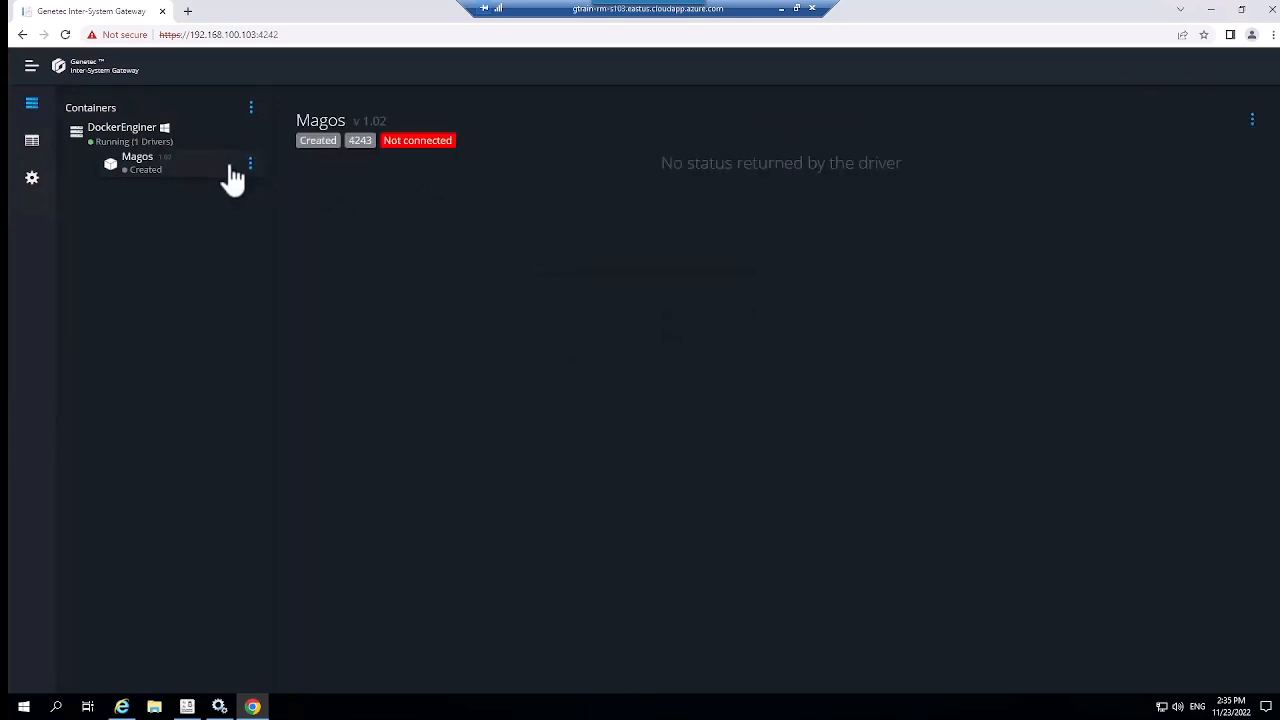
{"action": "left_click", "coordinate": [251, 166]}
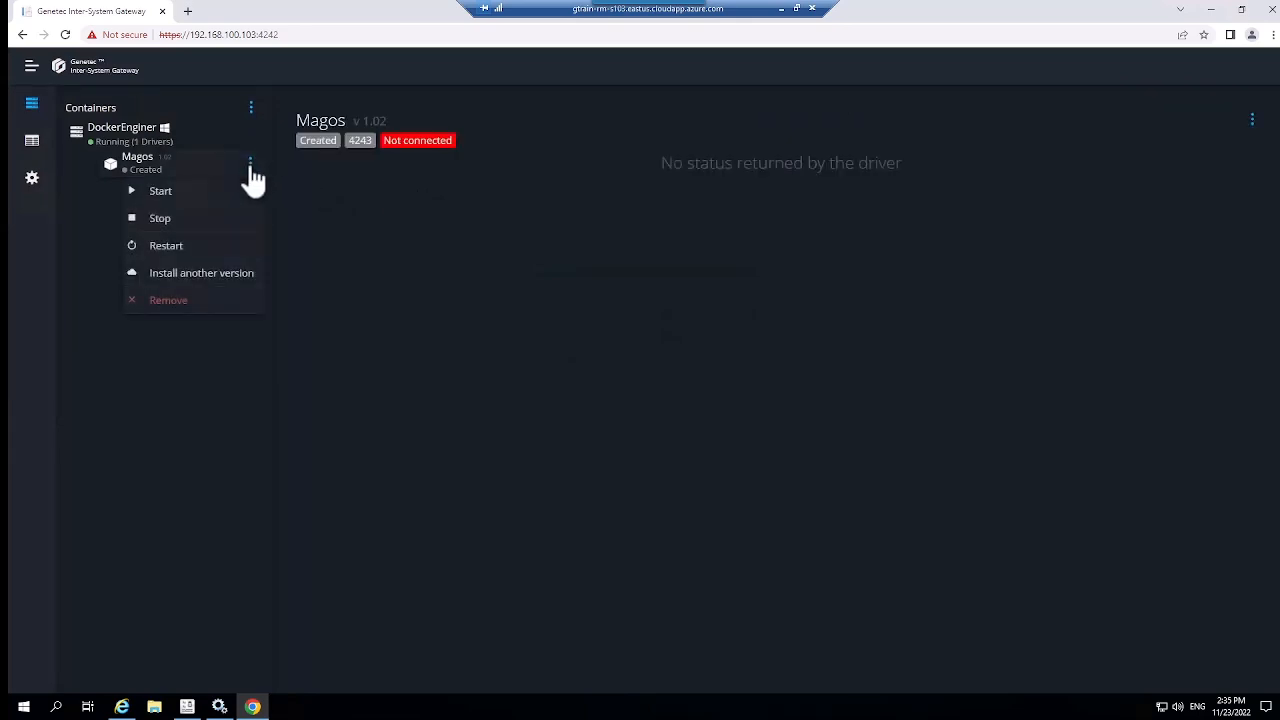
{"action": "left_click", "coordinate": [187, 198]}
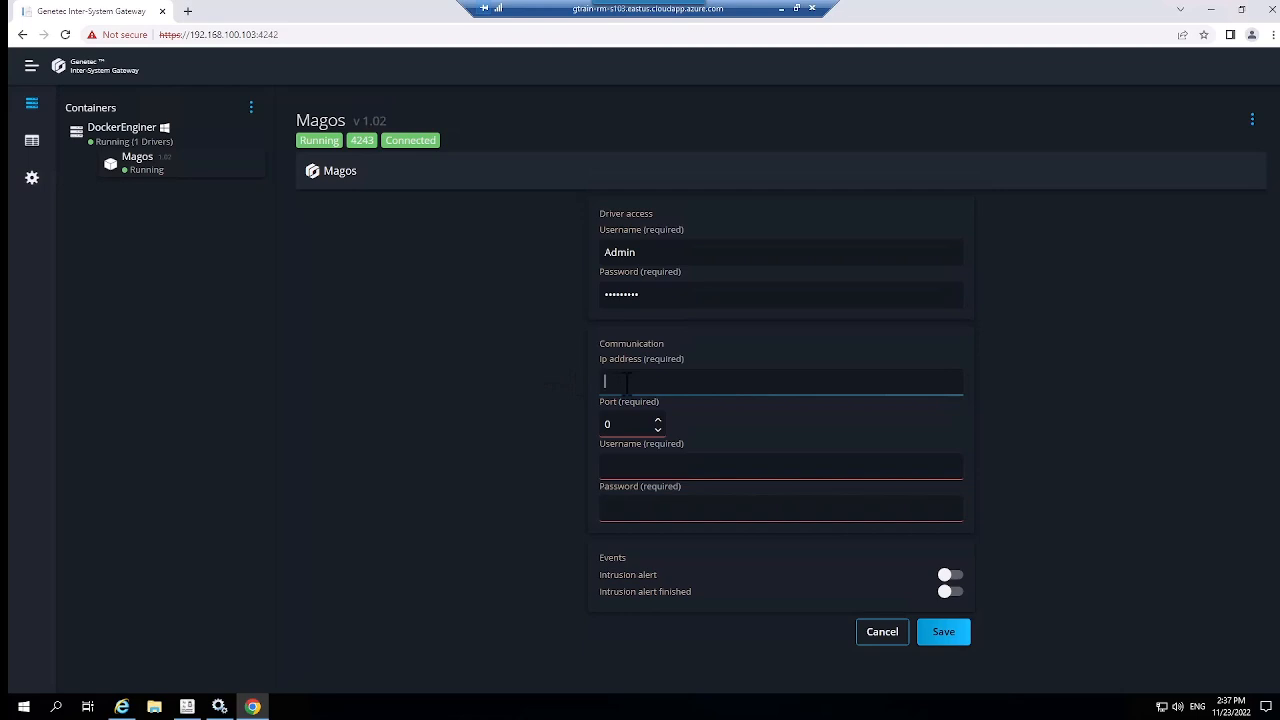
Step: Set the Magos driver to IP 192.168.100.53, port 3000, with its login username and password
{"action": "type", "text": "192.168"}
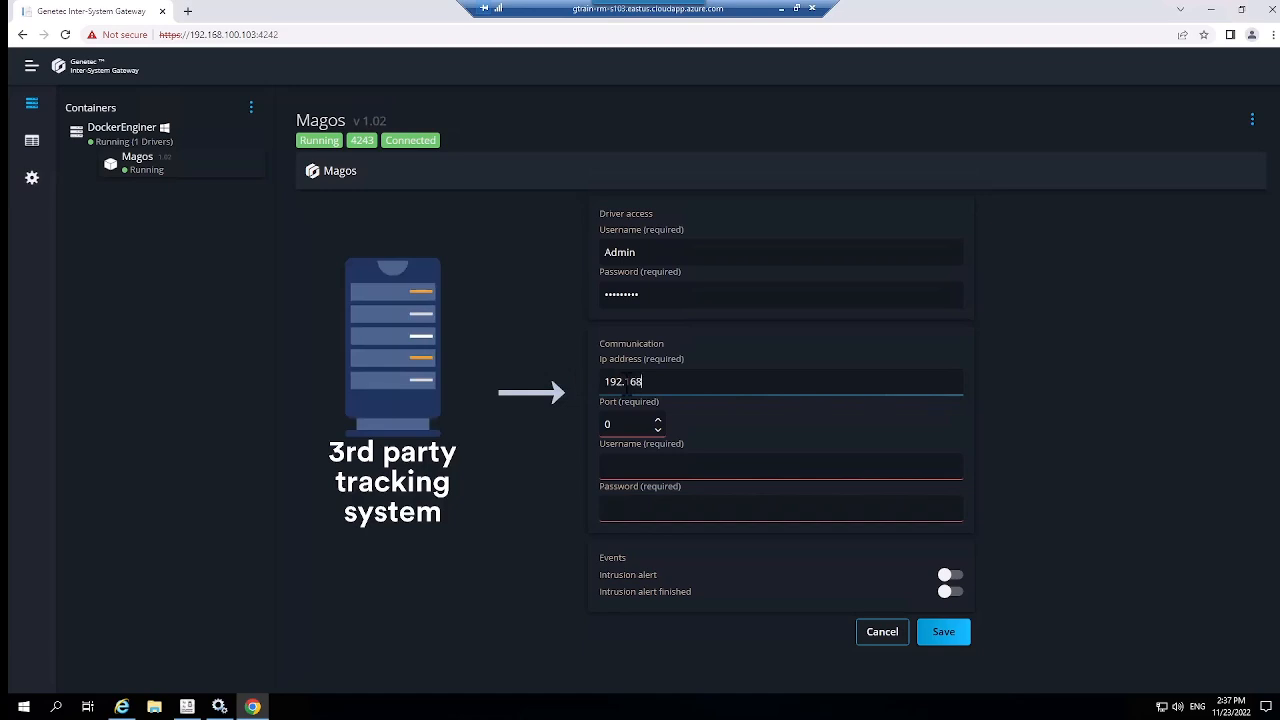
{"action": "type", "text": ".100.53"}
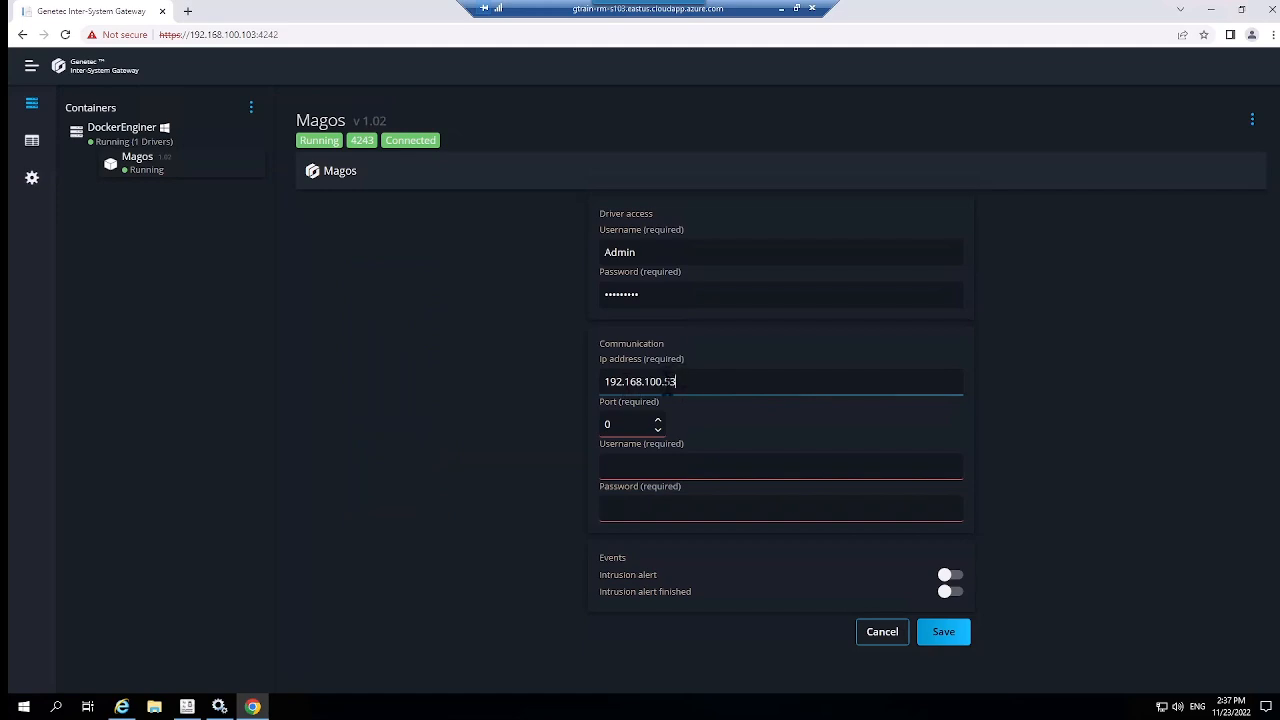
{"action": "key", "text": "Tab"}
{"action": "type", "text": "3000"}
{"action": "left_click", "coordinate": [614, 464]}
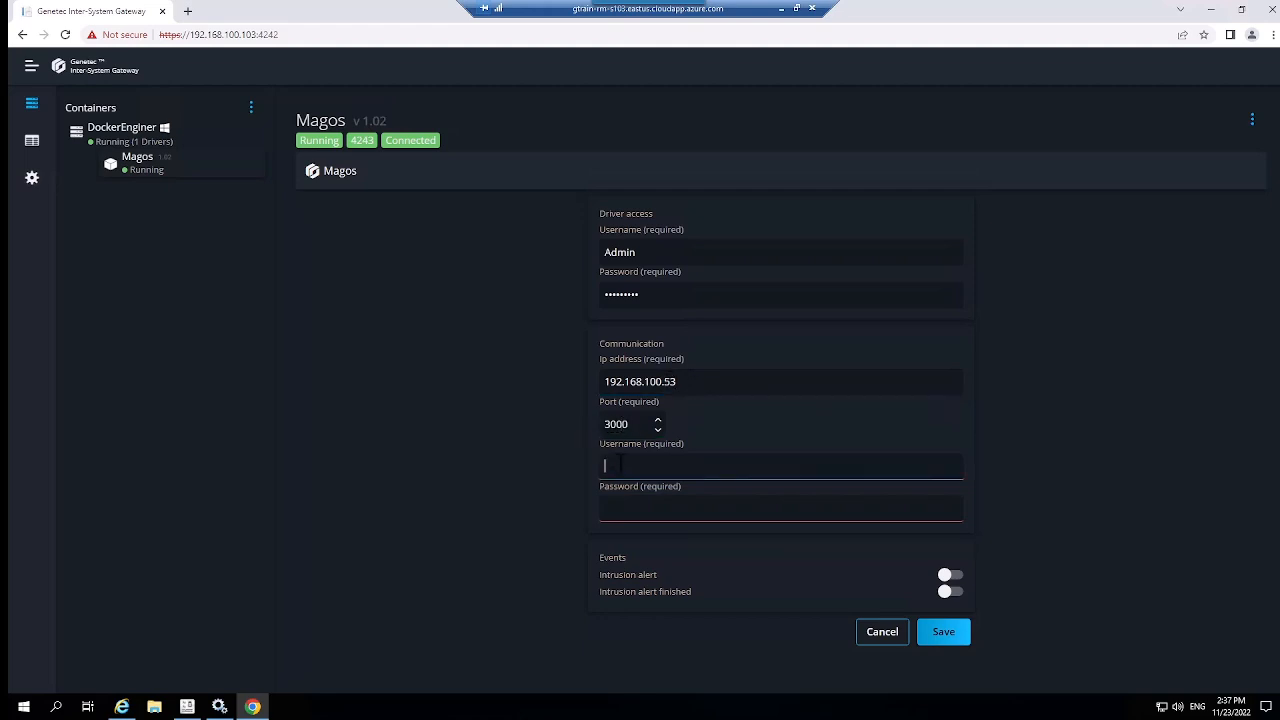
{"action": "type", "text": "admin"}
{"action": "key", "text": "Tab"}
{"action": "type", "text": "••••••••"}
{"action": "left_click", "coordinate": [452, 466]}
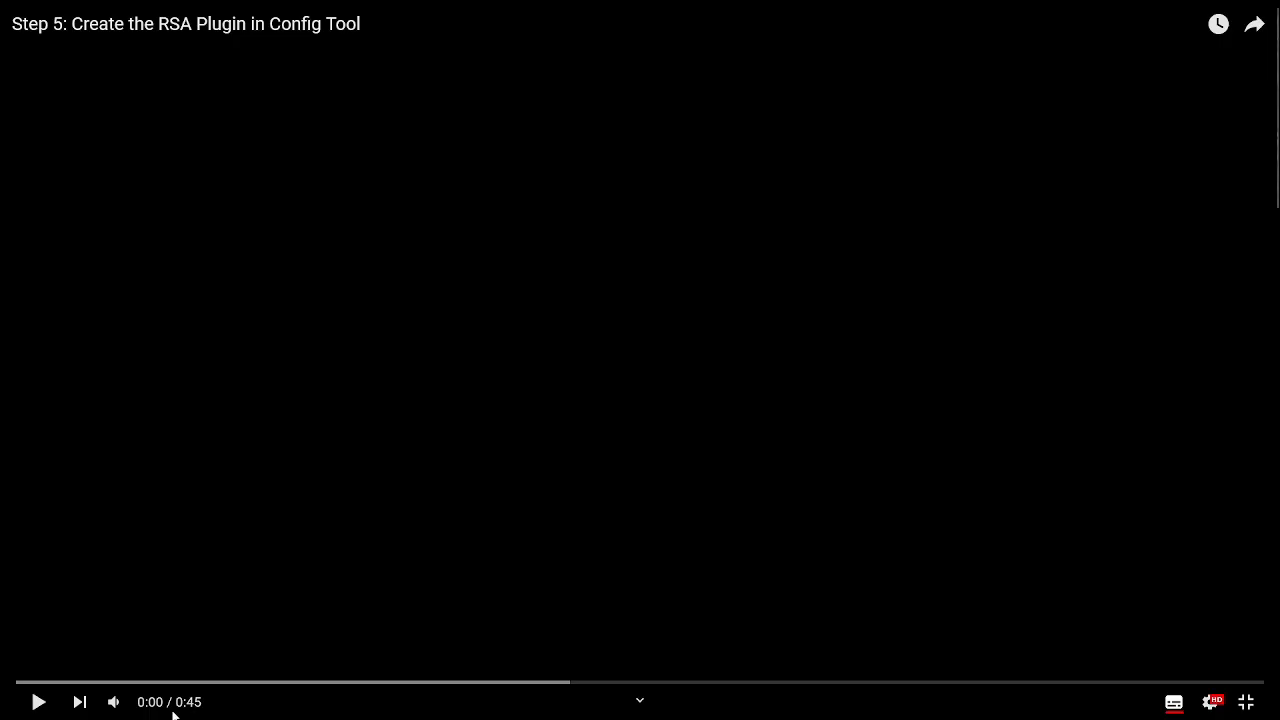
Step: Play the Step 5 video and create a Restricted Security Area Surveillance plugin role
{"action": "left_click", "coordinate": [35, 702]}
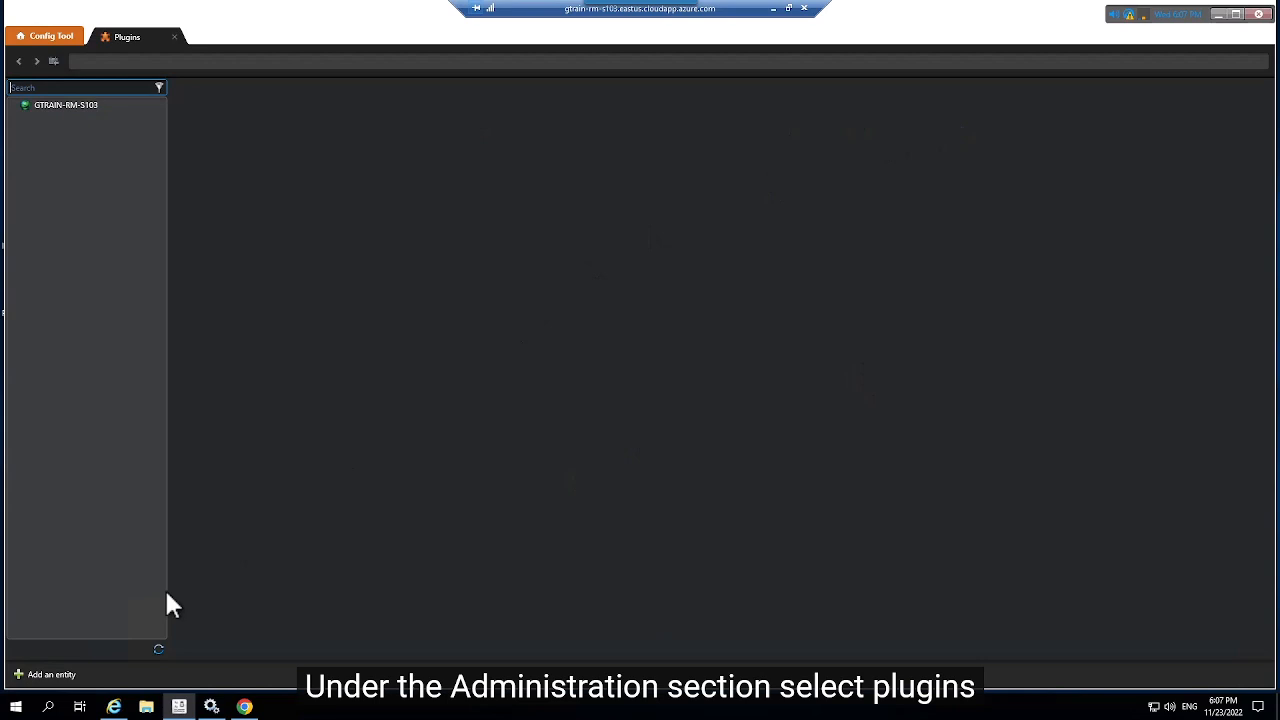
{"action": "left_click", "coordinate": [51, 674]}
{"action": "left_click", "coordinate": [35, 586]}
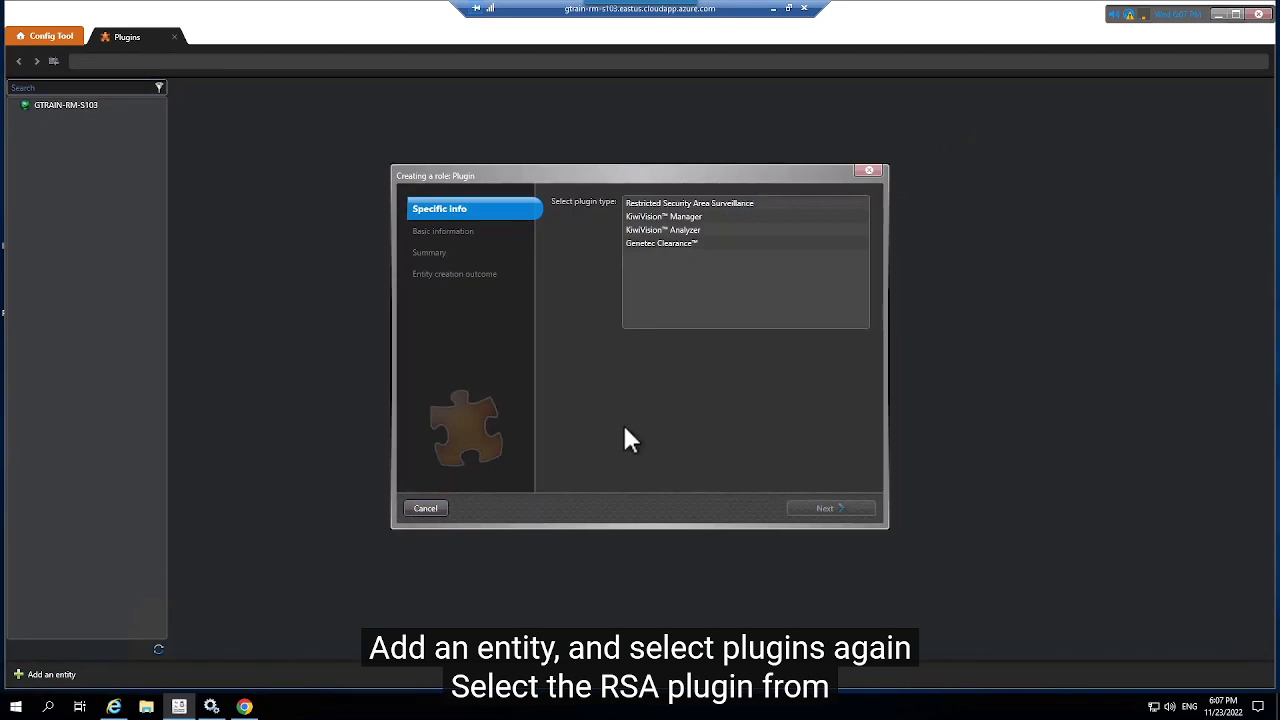
{"action": "left_click", "coordinate": [631, 205]}
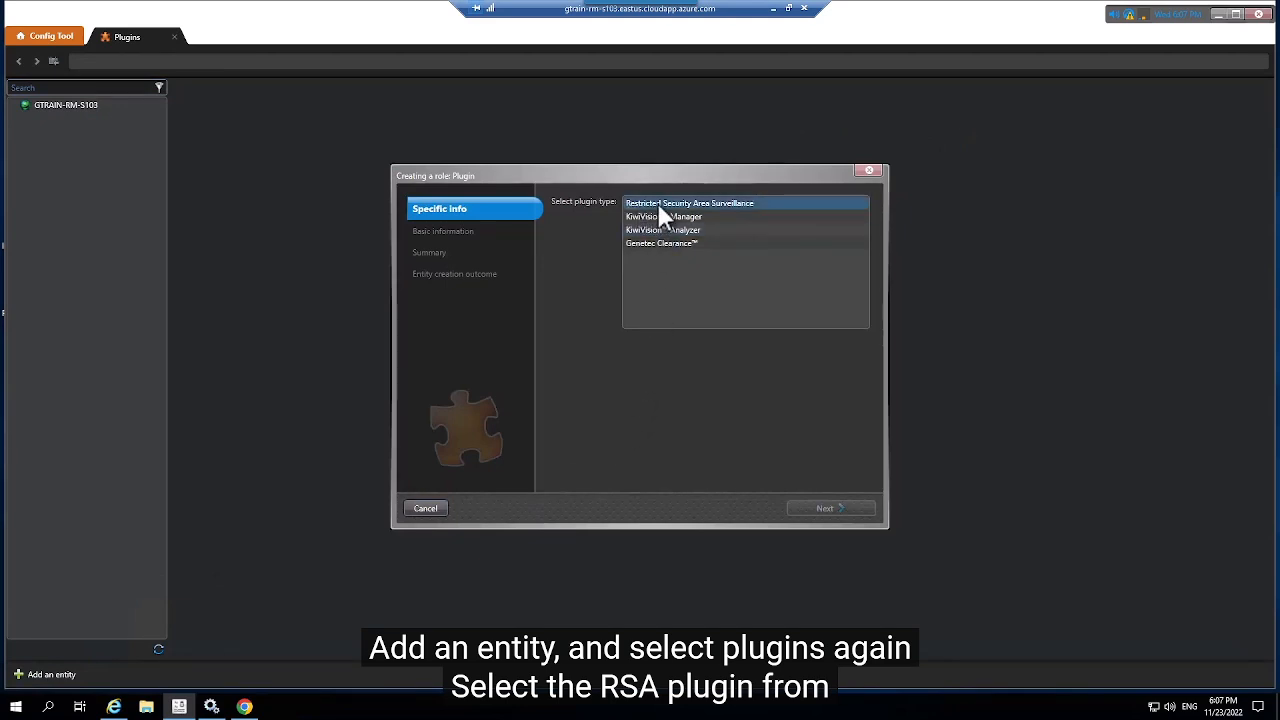
{"action": "left_click", "coordinate": [640, 203]}
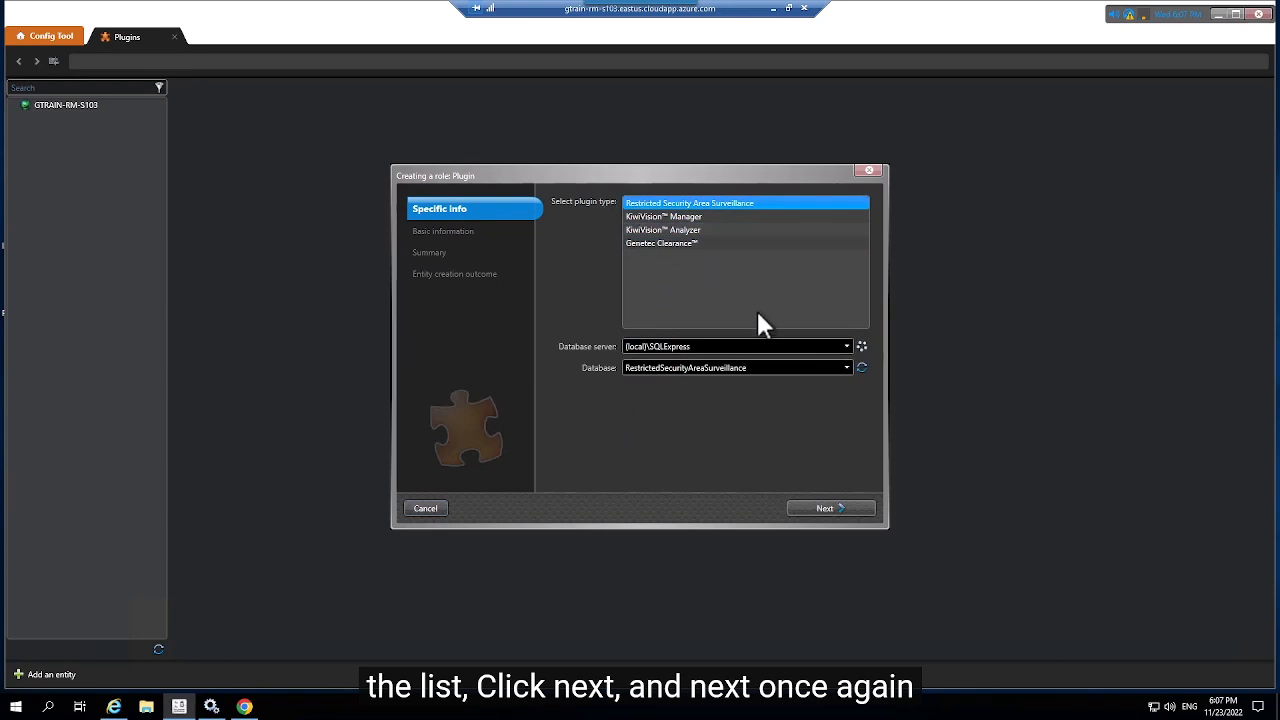
{"action": "left_click", "coordinate": [840, 507]}
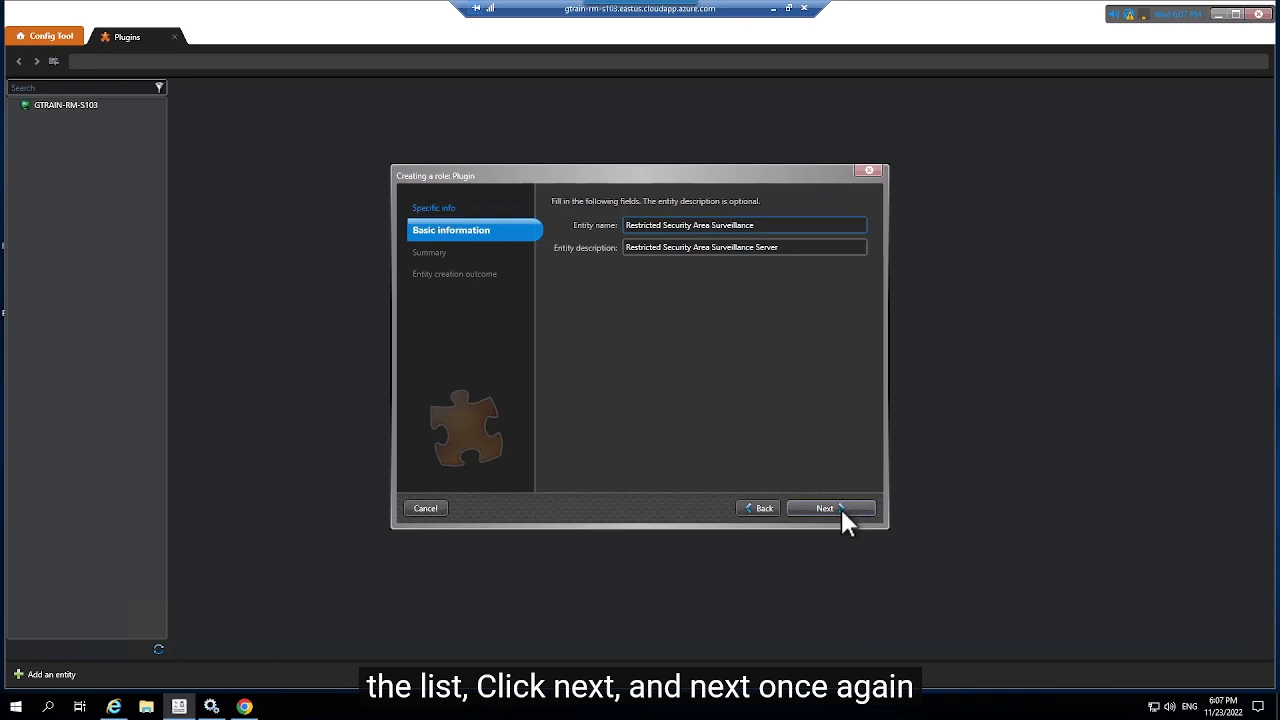
{"action": "left_click", "coordinate": [840, 507]}
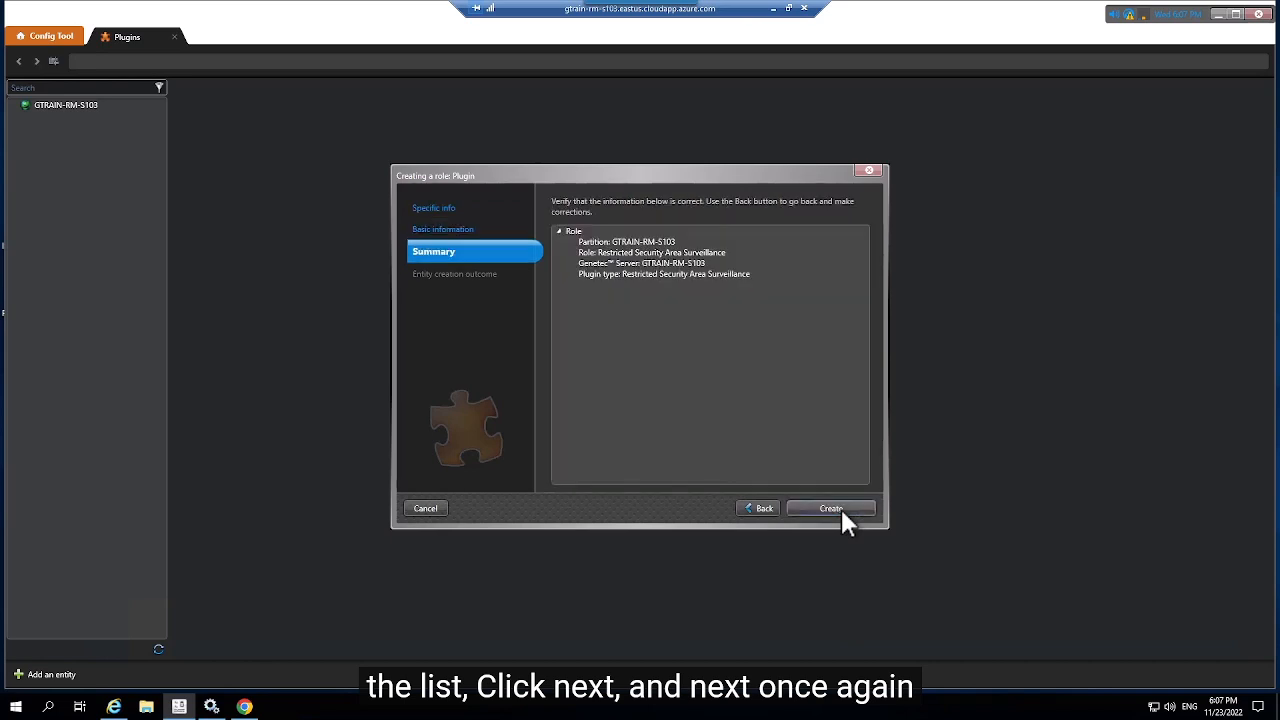
{"action": "left_click", "coordinate": [831, 508]}
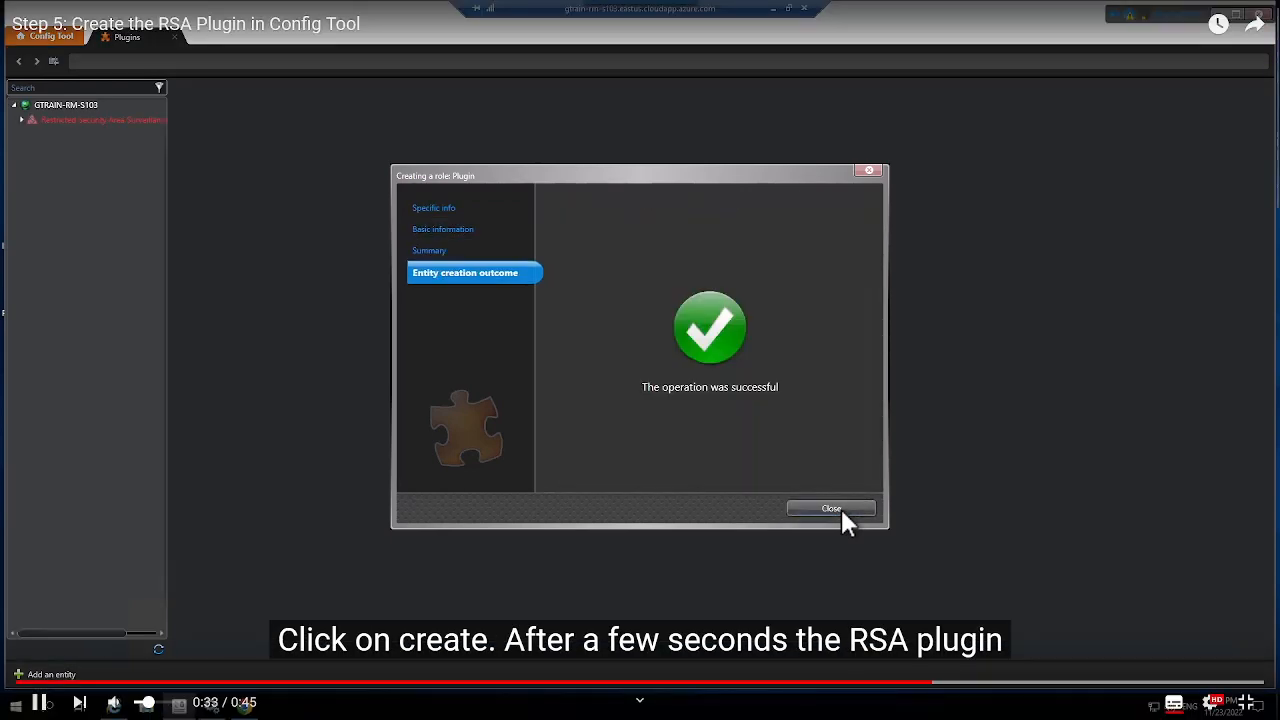
{"action": "left_click", "coordinate": [831, 508]}
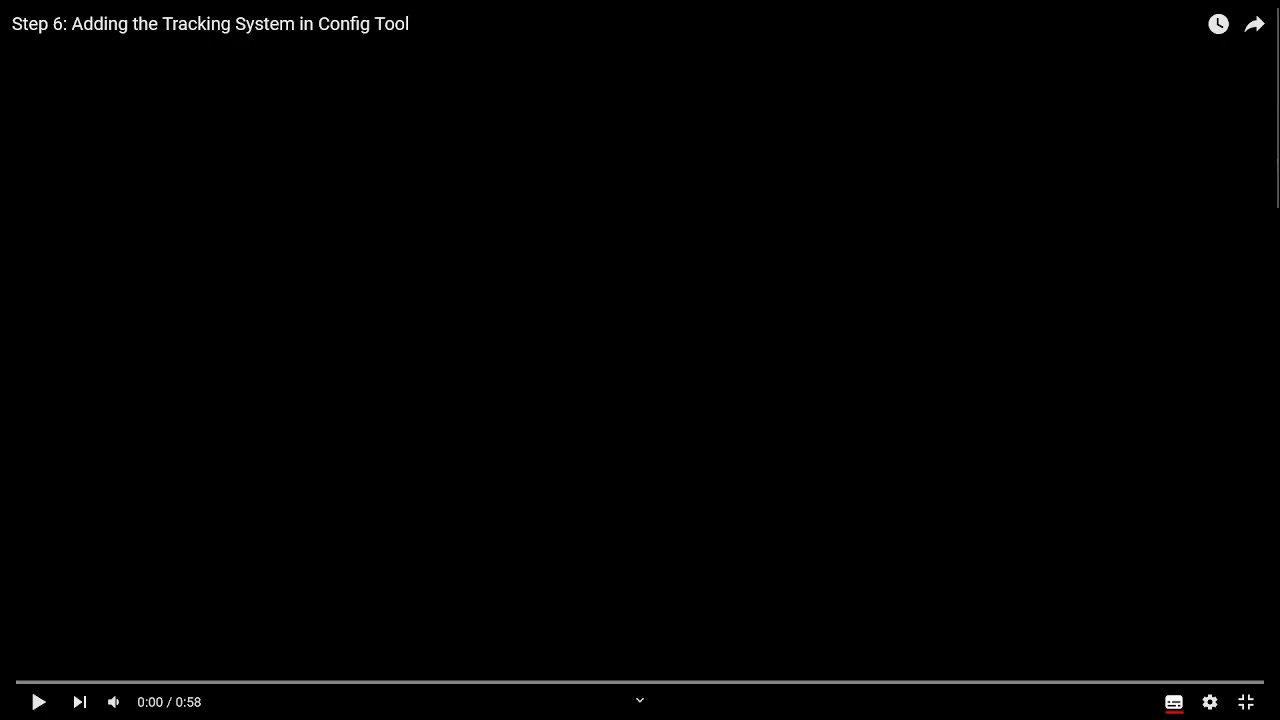
Step: Play the Step 6 video at 1080p quality
{"action": "left_click", "coordinate": [38, 701]}
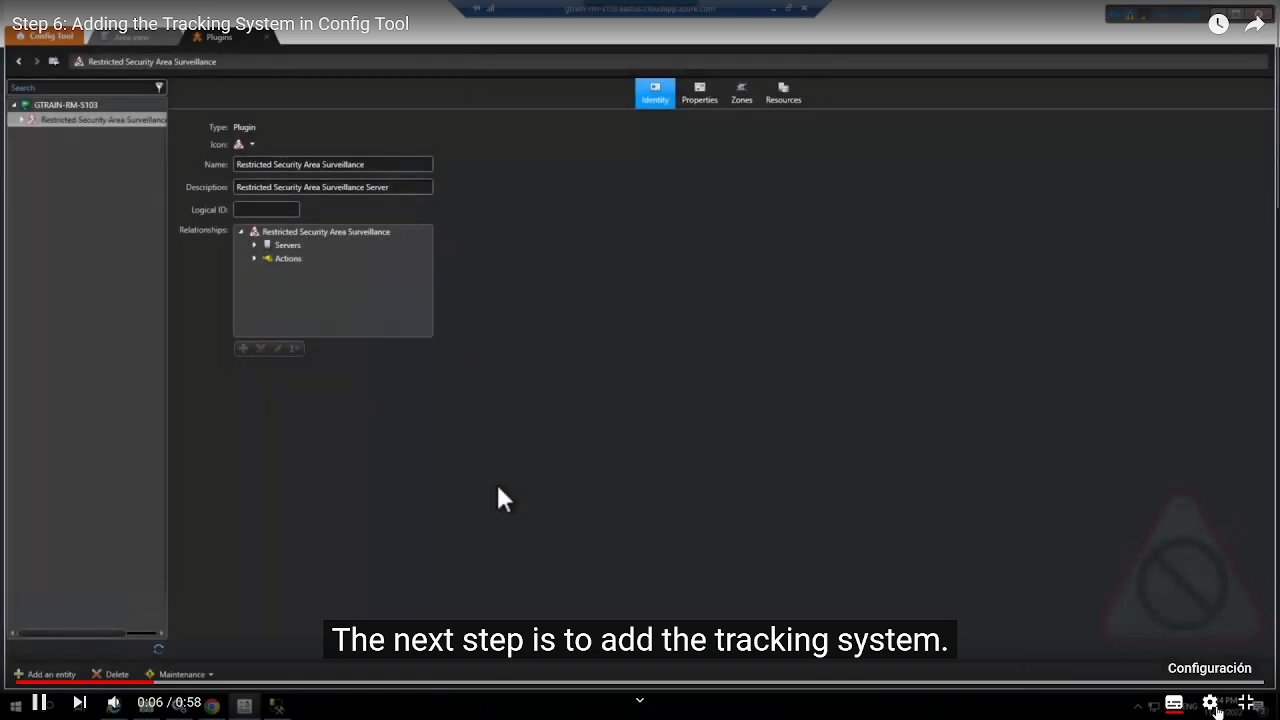
{"action": "left_click", "coordinate": [1211, 704]}
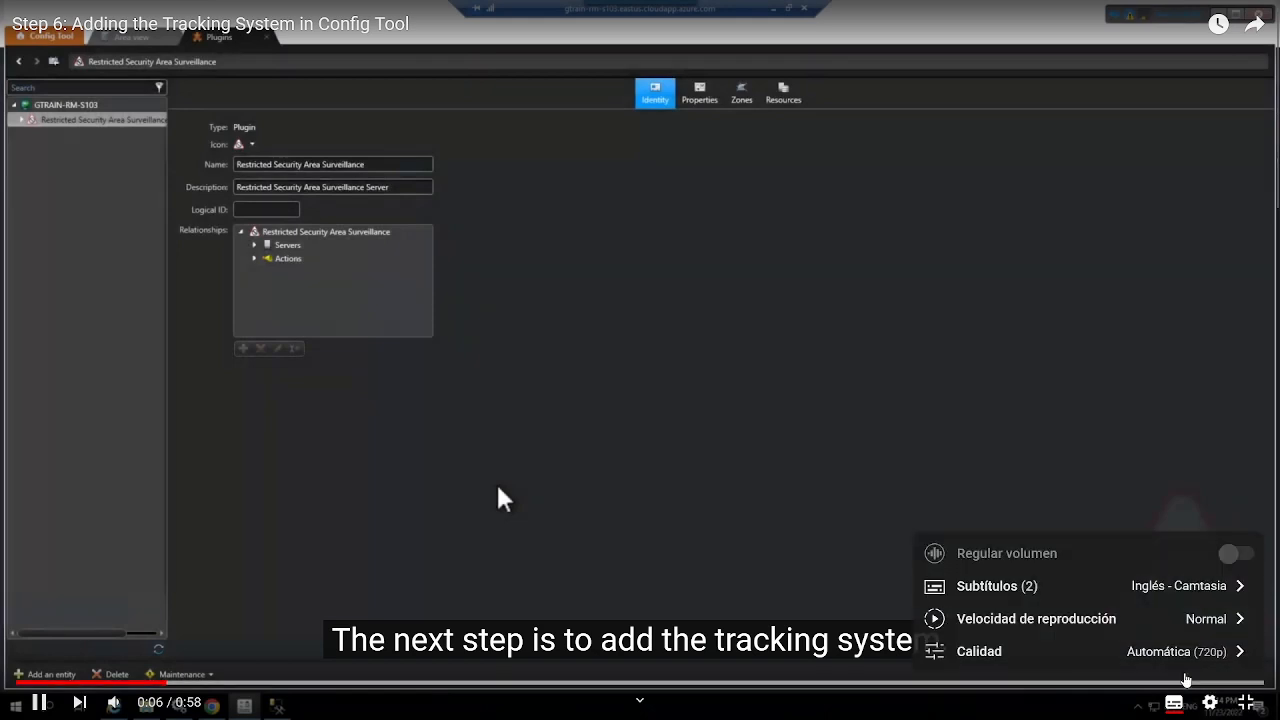
{"action": "left_click", "coordinate": [1205, 651]}
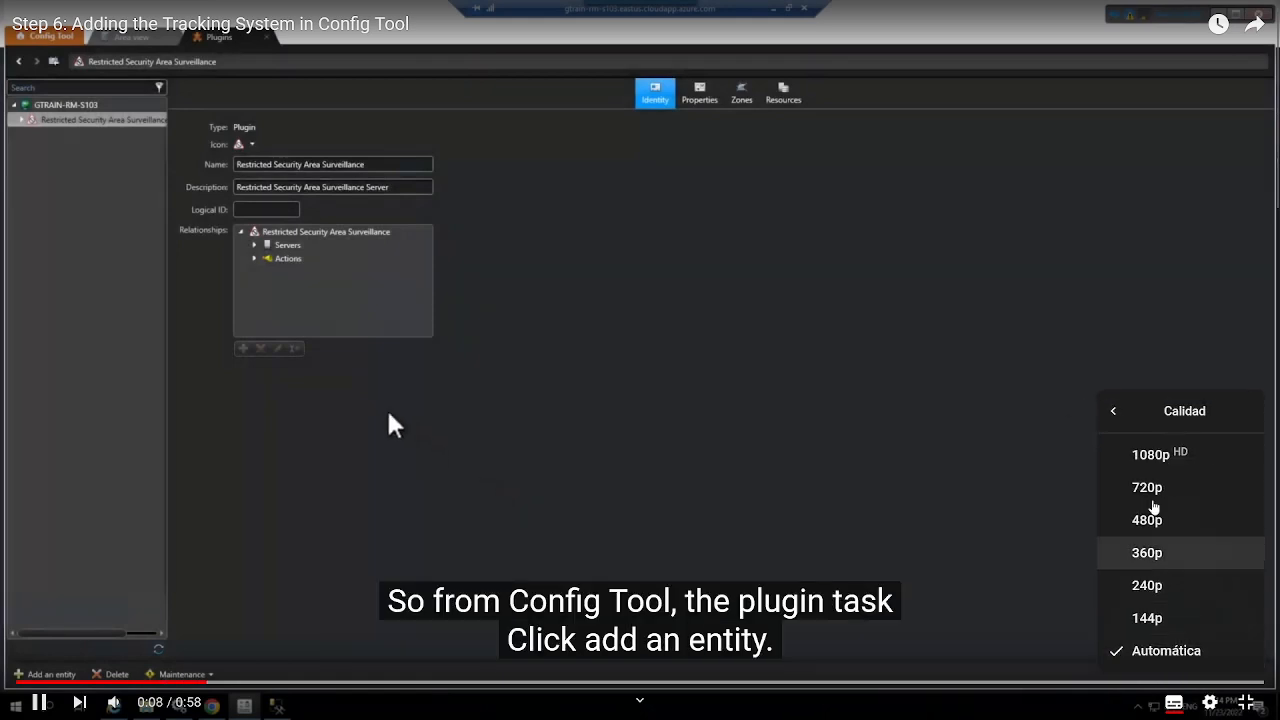
{"action": "left_click", "coordinate": [1150, 452]}
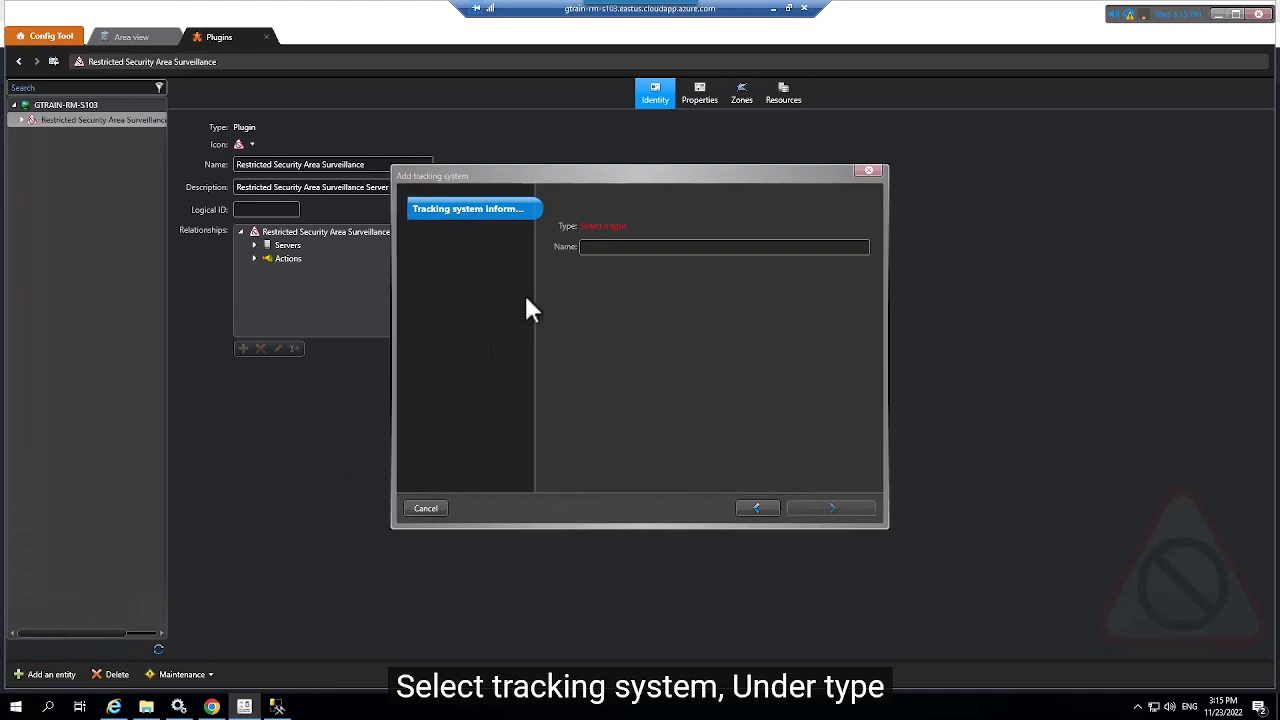
Step: Add an Inter-System Gateway tracking system named Magos without importing a map
{"action": "left_click", "coordinate": [605, 228]}
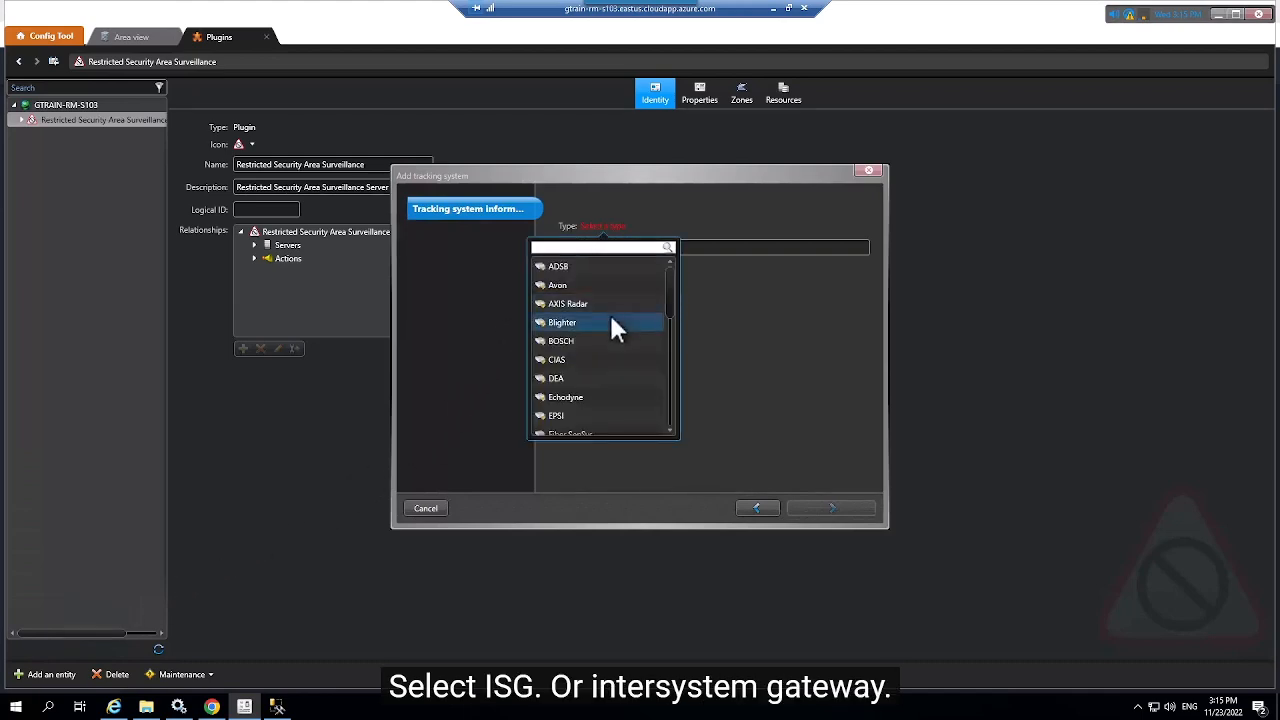
{"action": "scroll", "coordinate": [612, 320], "scroll_direction": "down", "scroll_amount": 3}
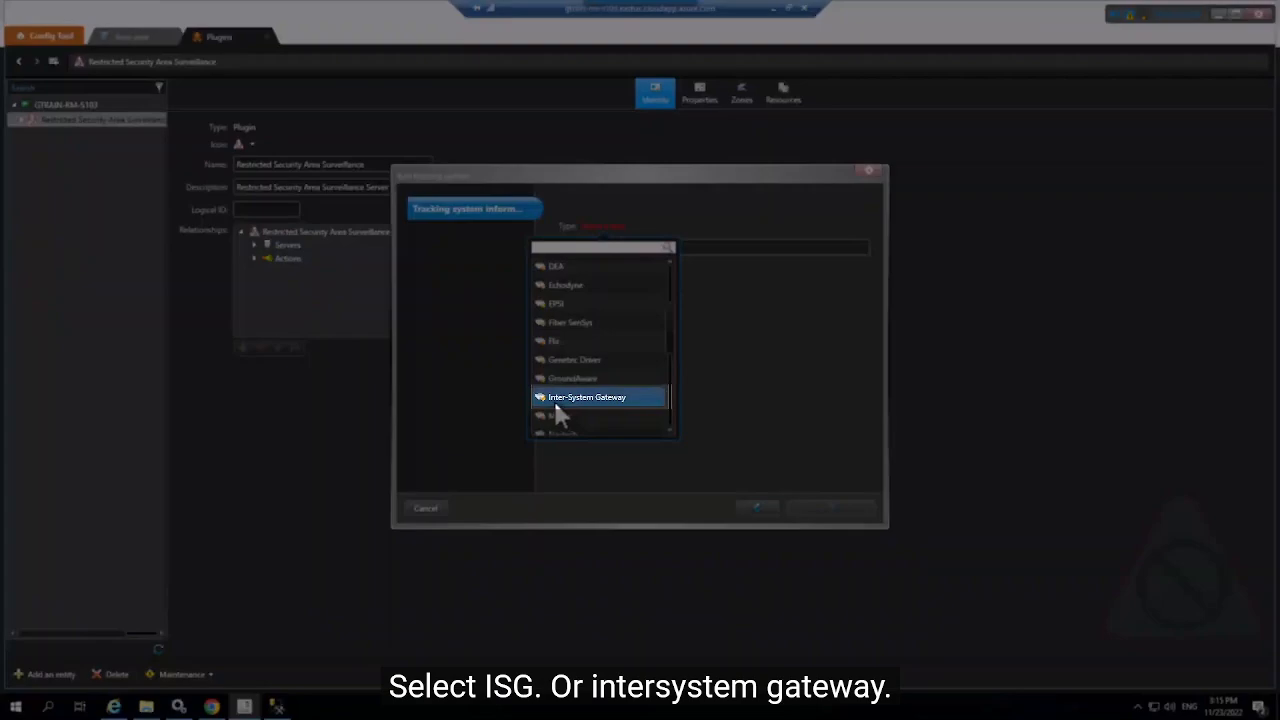
{"action": "left_click", "coordinate": [556, 400]}
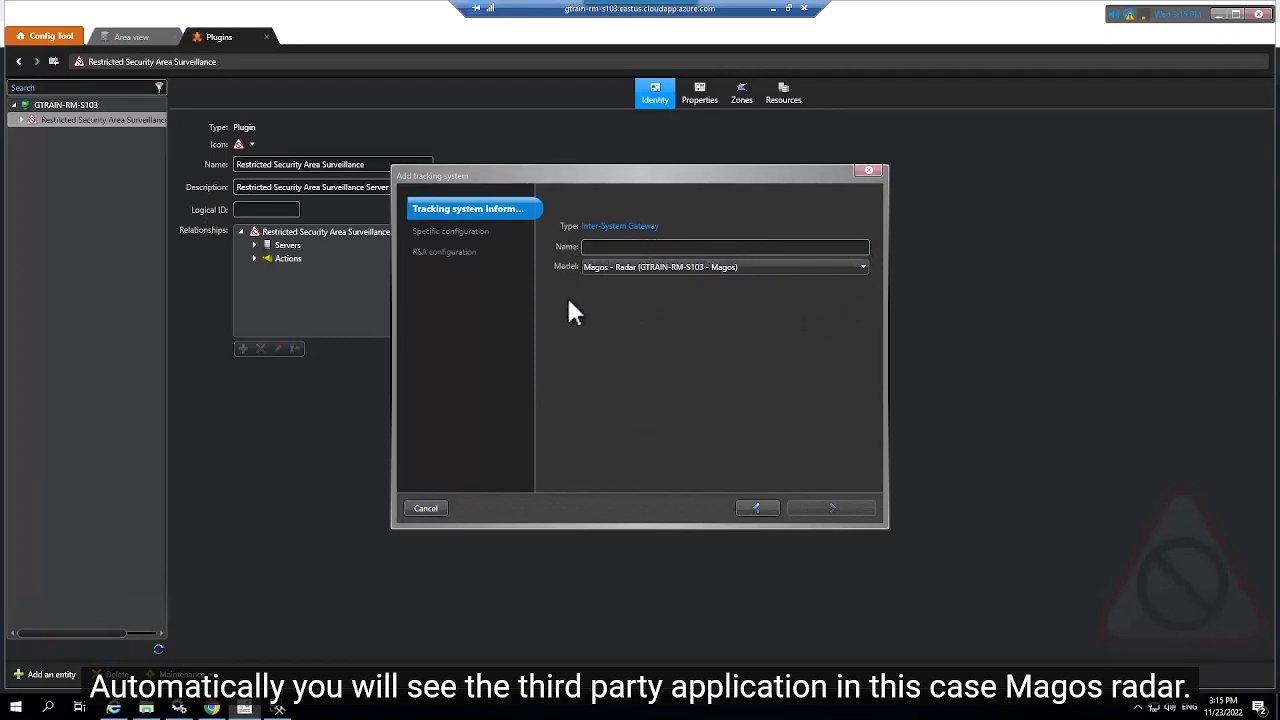
{"action": "left_click", "coordinate": [604, 247]}
{"action": "type", "text": "Ma"}
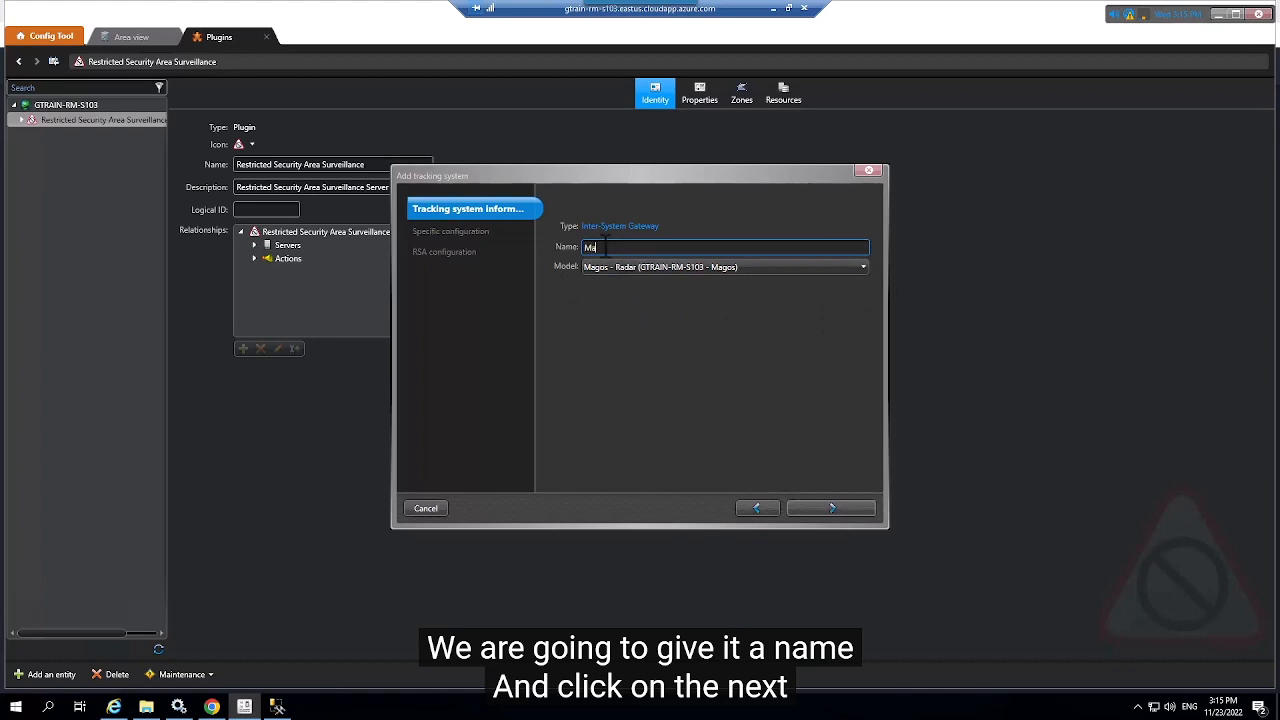
{"action": "type", "text": "gos"}
{"action": "left_click", "coordinate": [833, 508]}
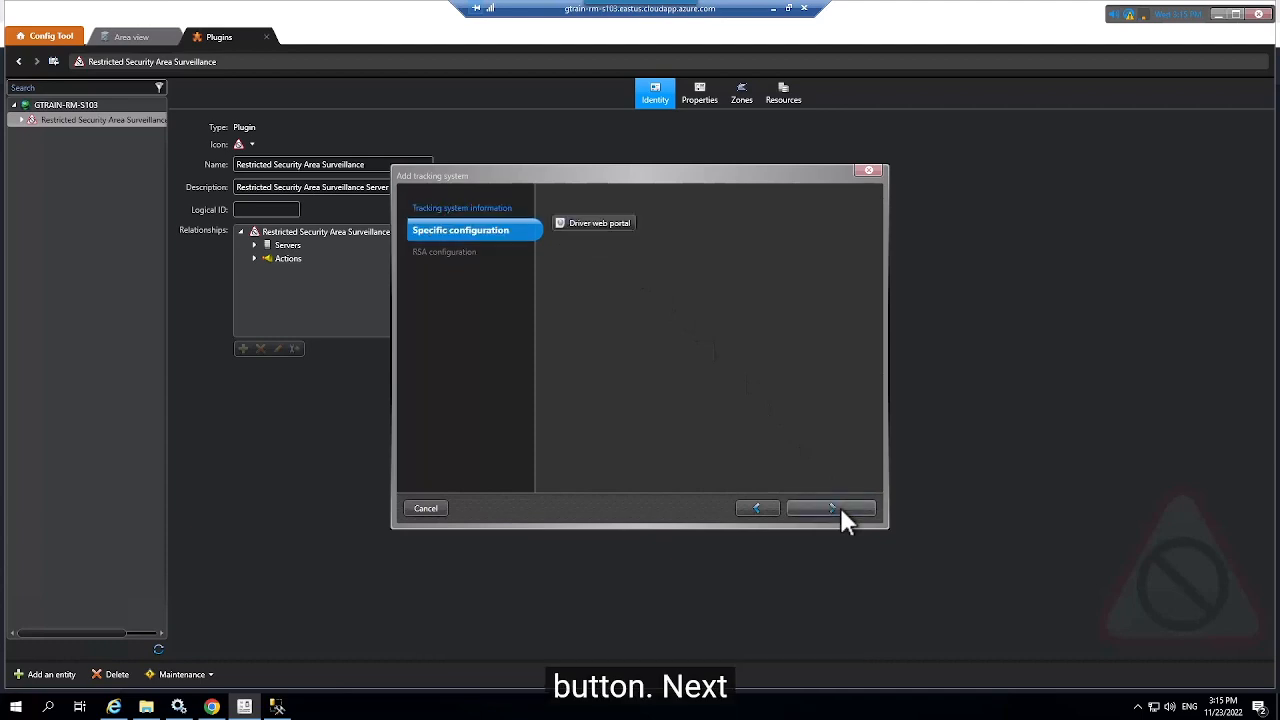
{"action": "left_click", "coordinate": [839, 506]}
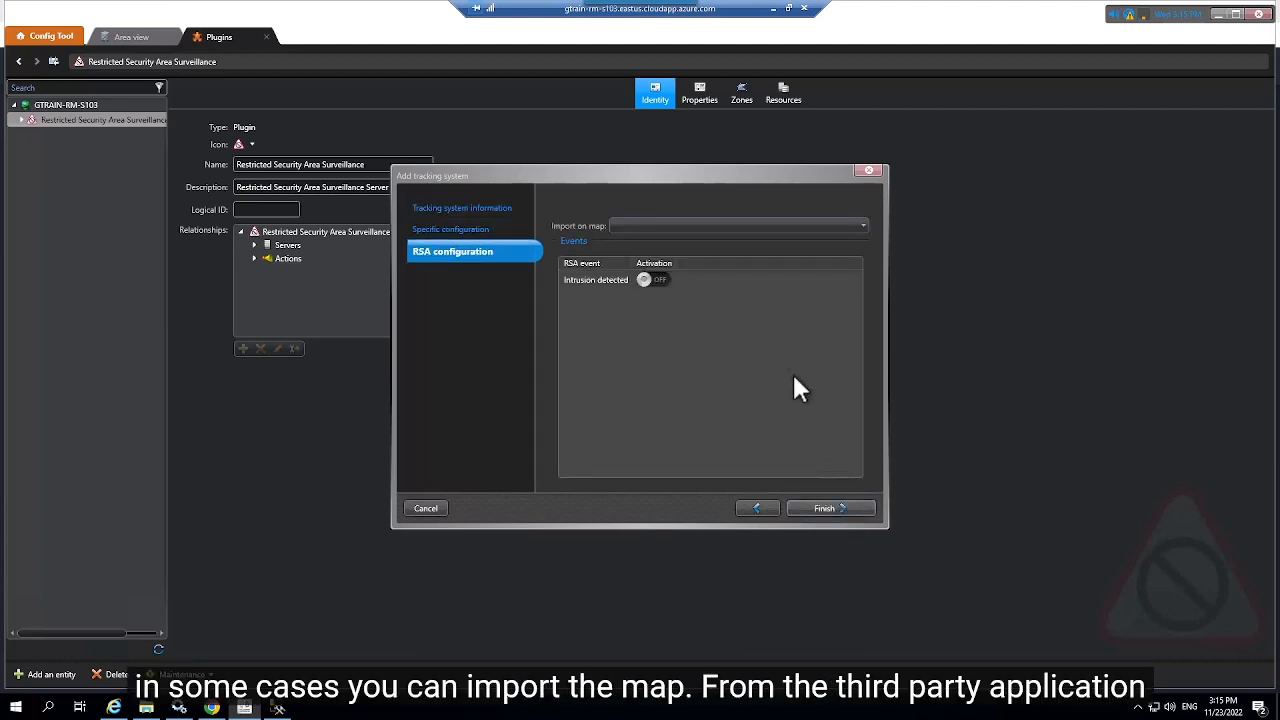
{"action": "left_click", "coordinate": [751, 234]}
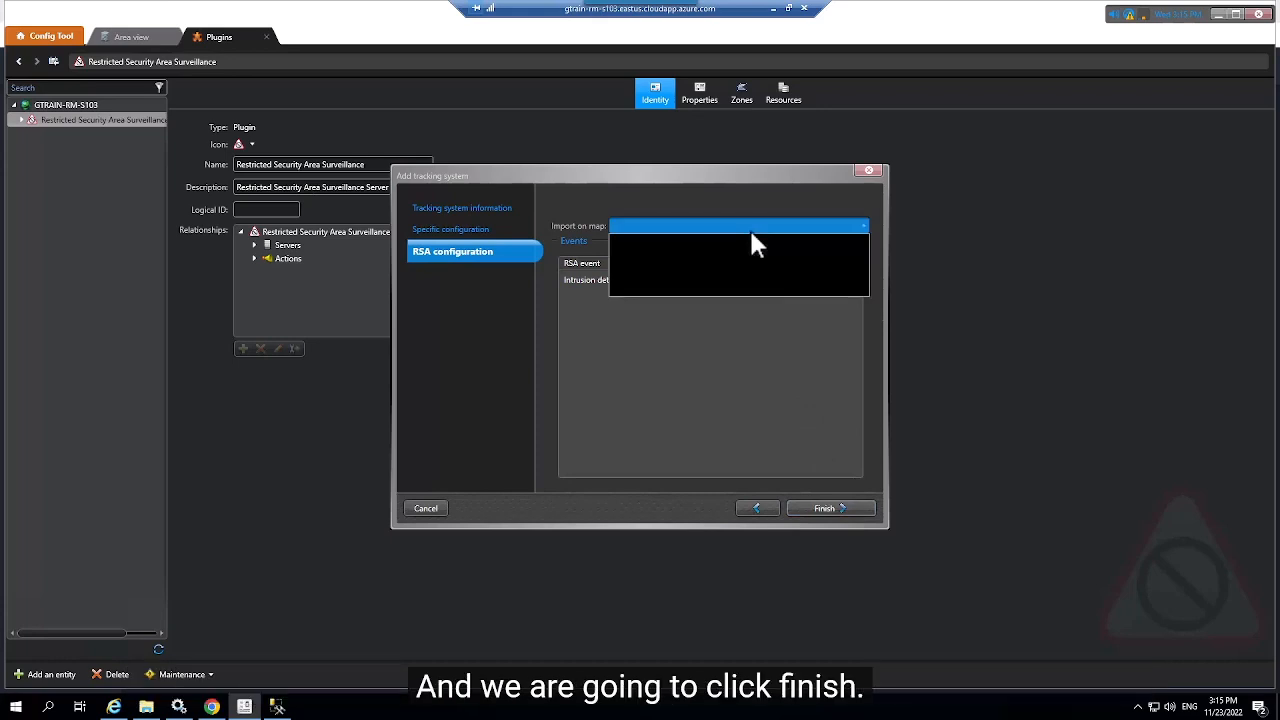
{"action": "left_click", "coordinate": [751, 234]}
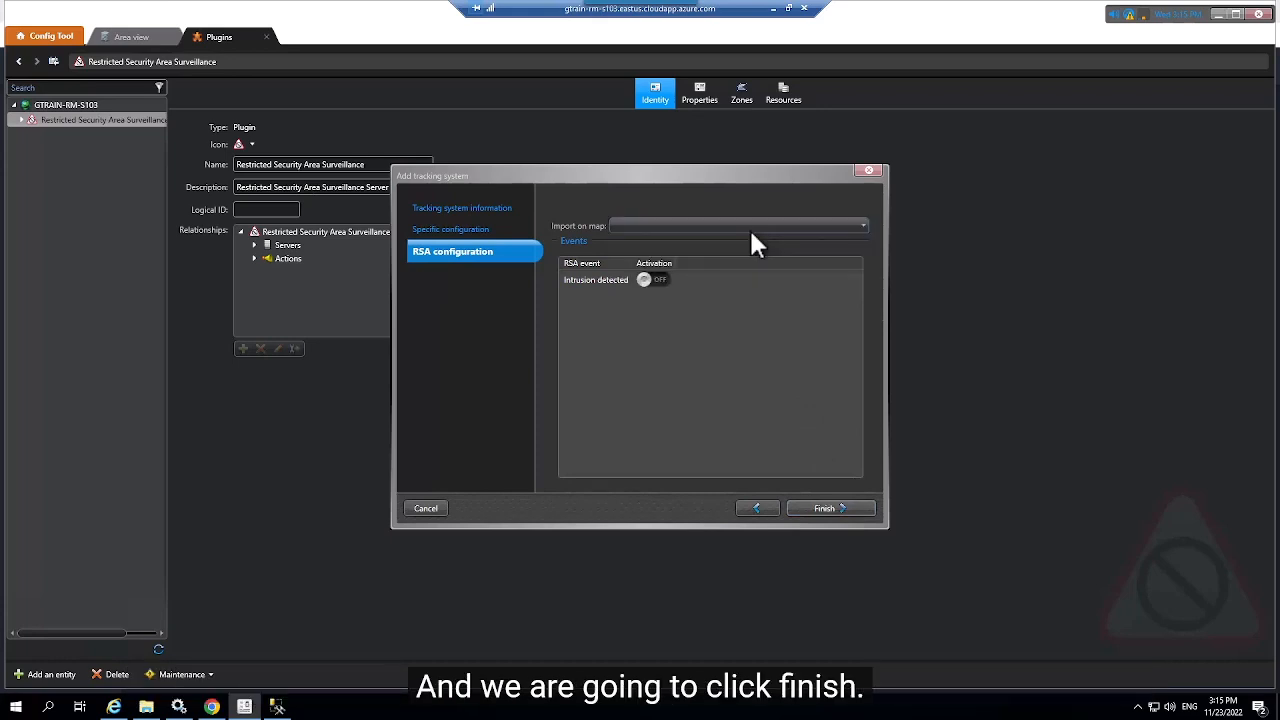
{"action": "left_click", "coordinate": [836, 508]}
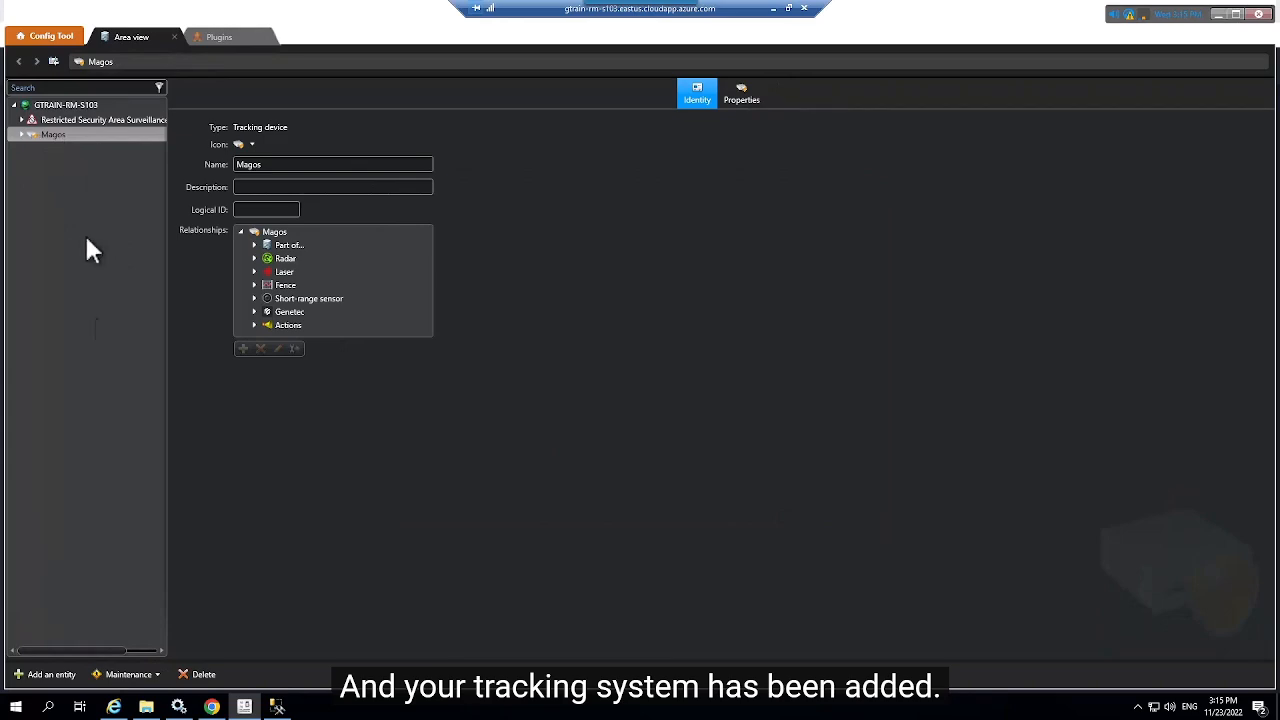
{"action": "left_click", "coordinate": [35, 674]}
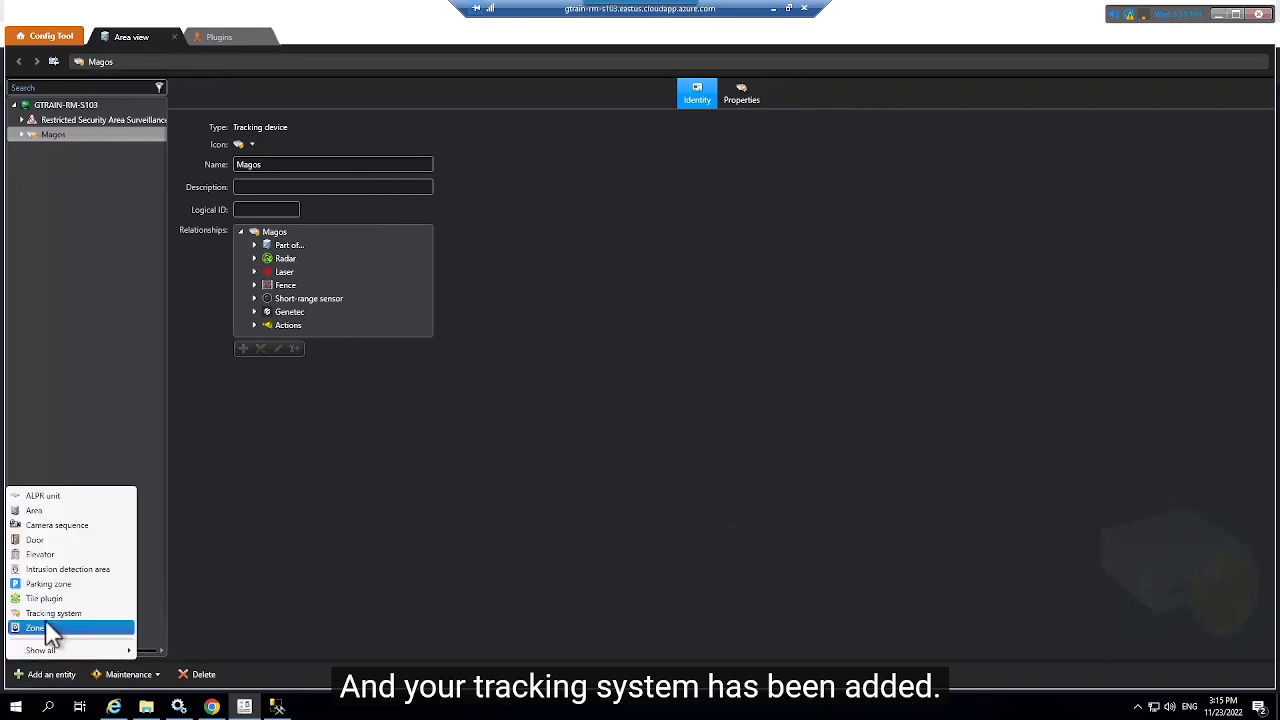
{"action": "left_click", "coordinate": [366, 513]}
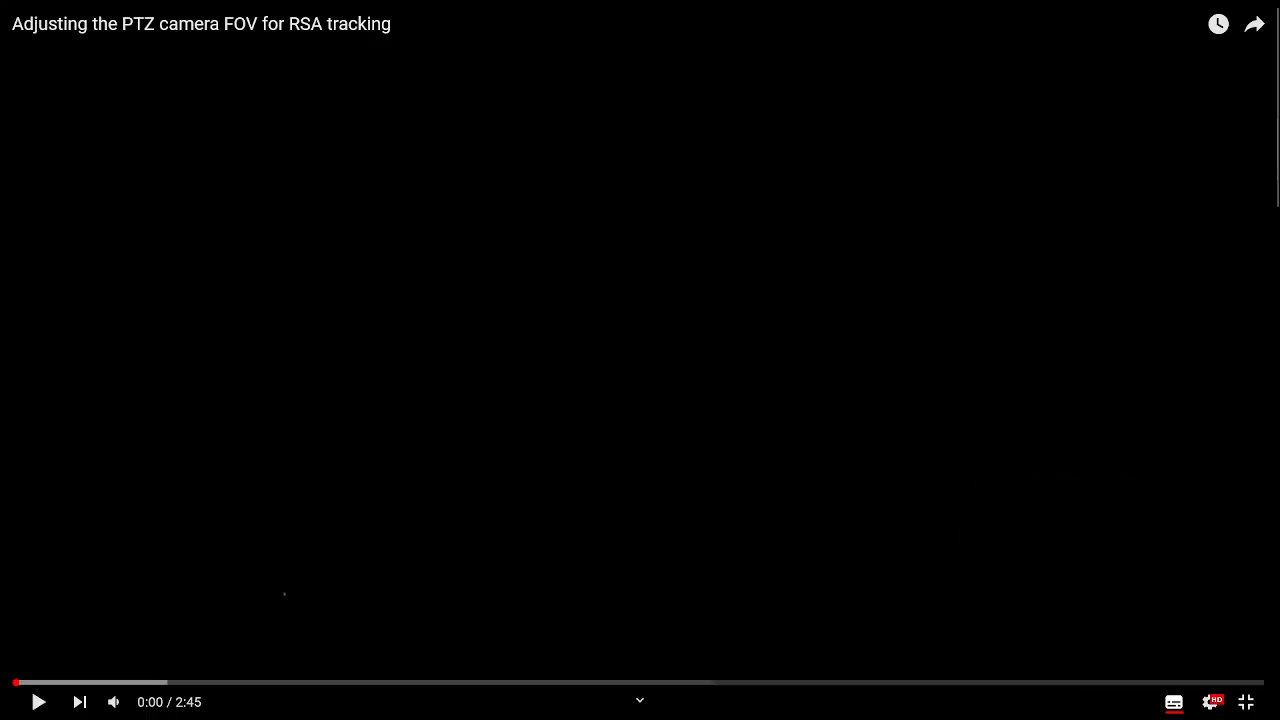
Step: Play the 'Adjusting the PTZ camera FOV for RSA tracking' tutorial video
{"action": "left_click", "coordinate": [38, 701]}
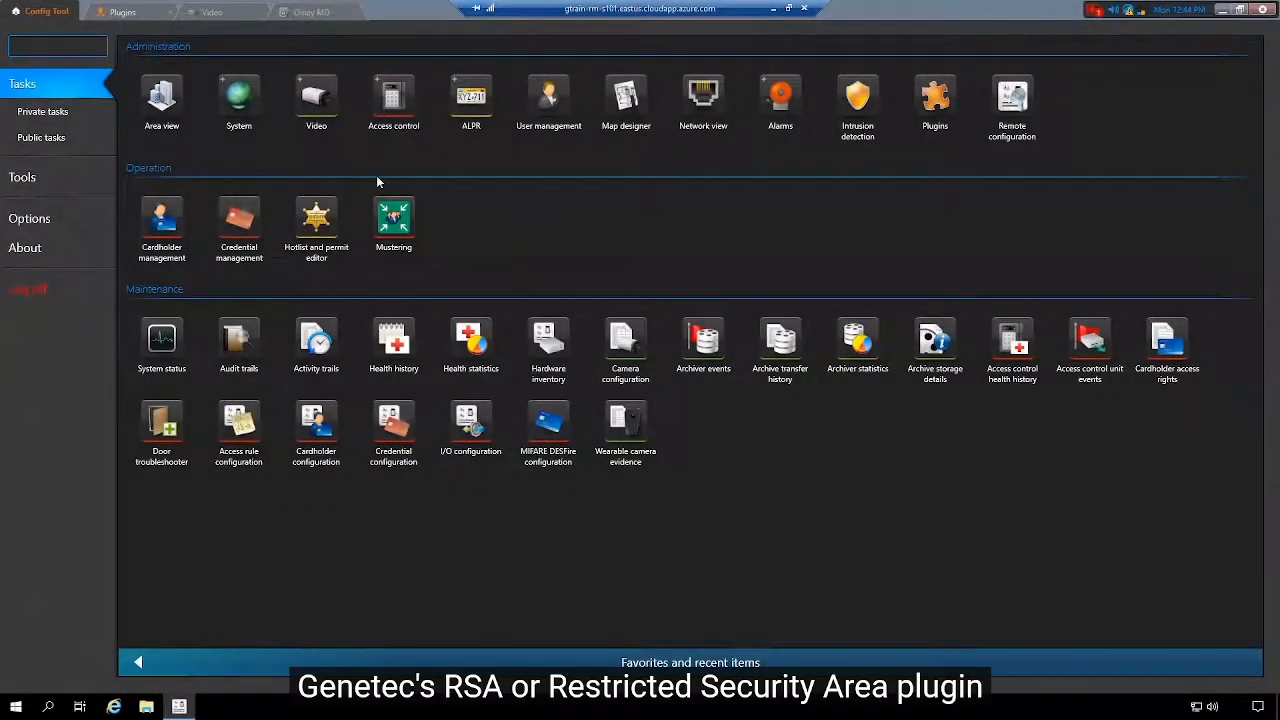
Step: Open the Restricted Security Area Surveillance plugin and view New zone's identity details
{"action": "left_click", "coordinate": [121, 14]}
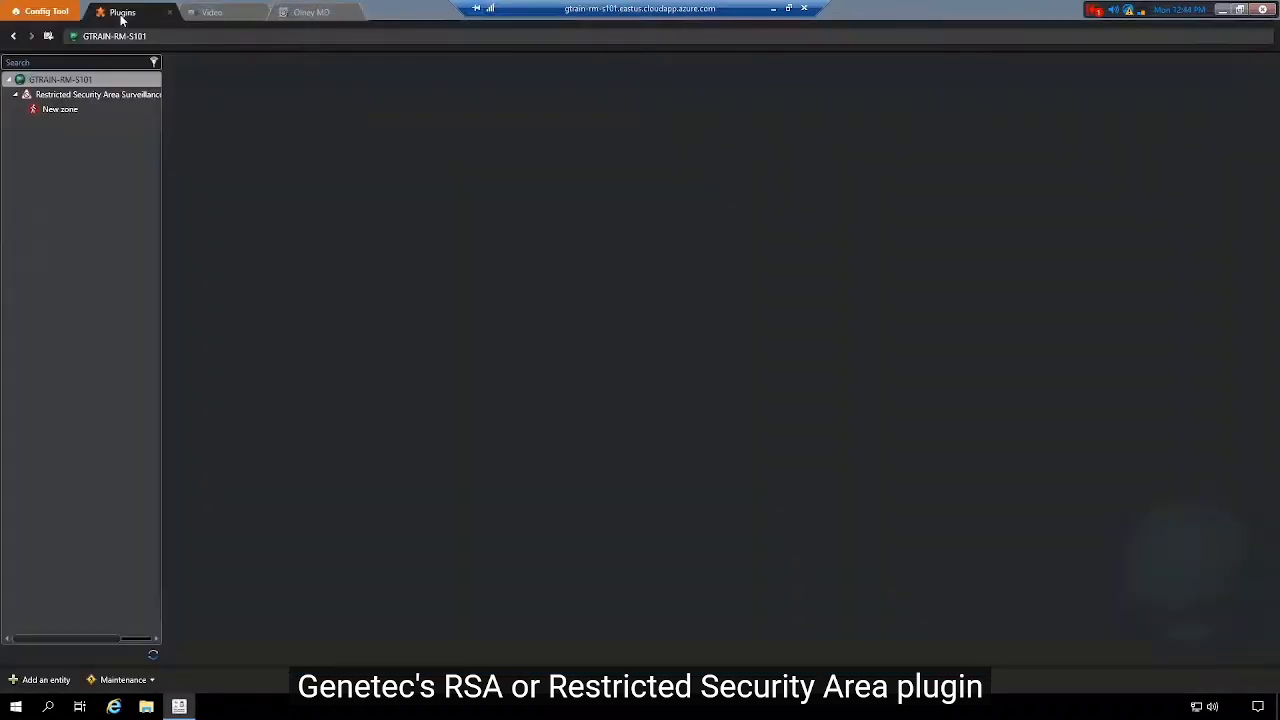
{"action": "left_click", "coordinate": [104, 94]}
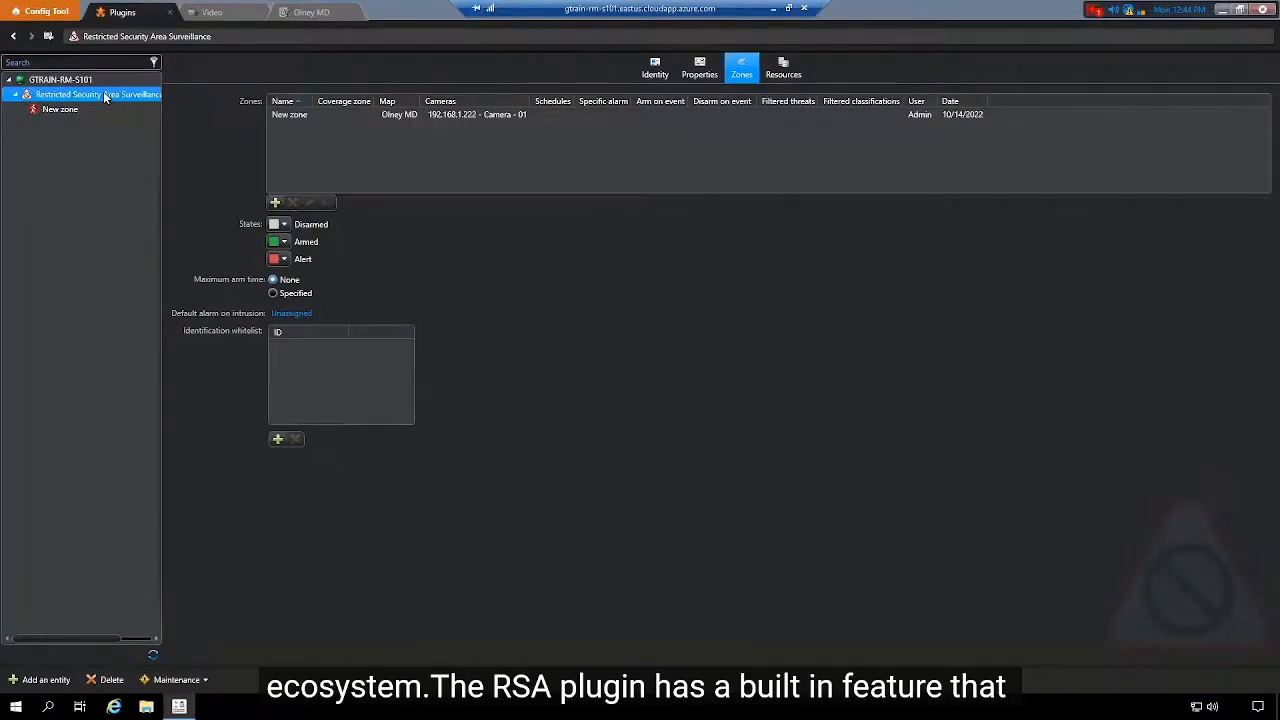
{"action": "left_click", "coordinate": [72, 110]}
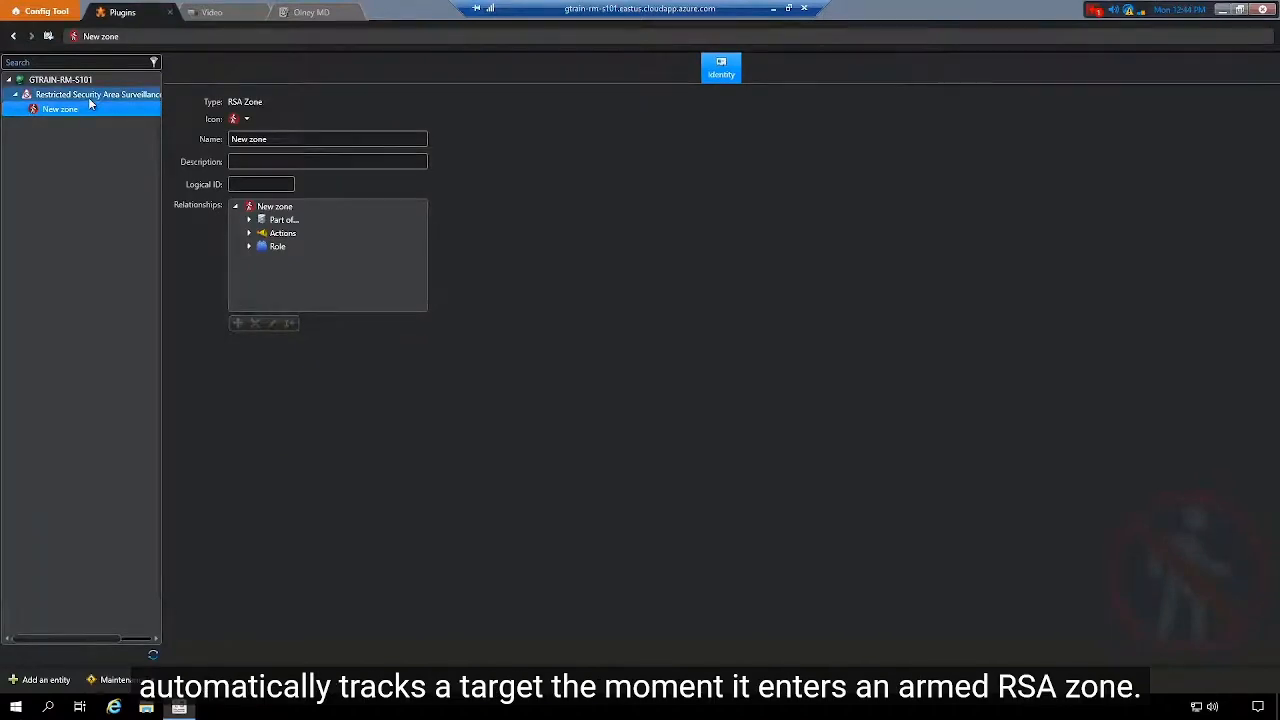
{"action": "left_click", "coordinate": [89, 96]}
Step: Edit New zone, toggle Auto-tracking on its Cameras page, then cancel without saving
{"action": "left_click", "coordinate": [380, 118]}
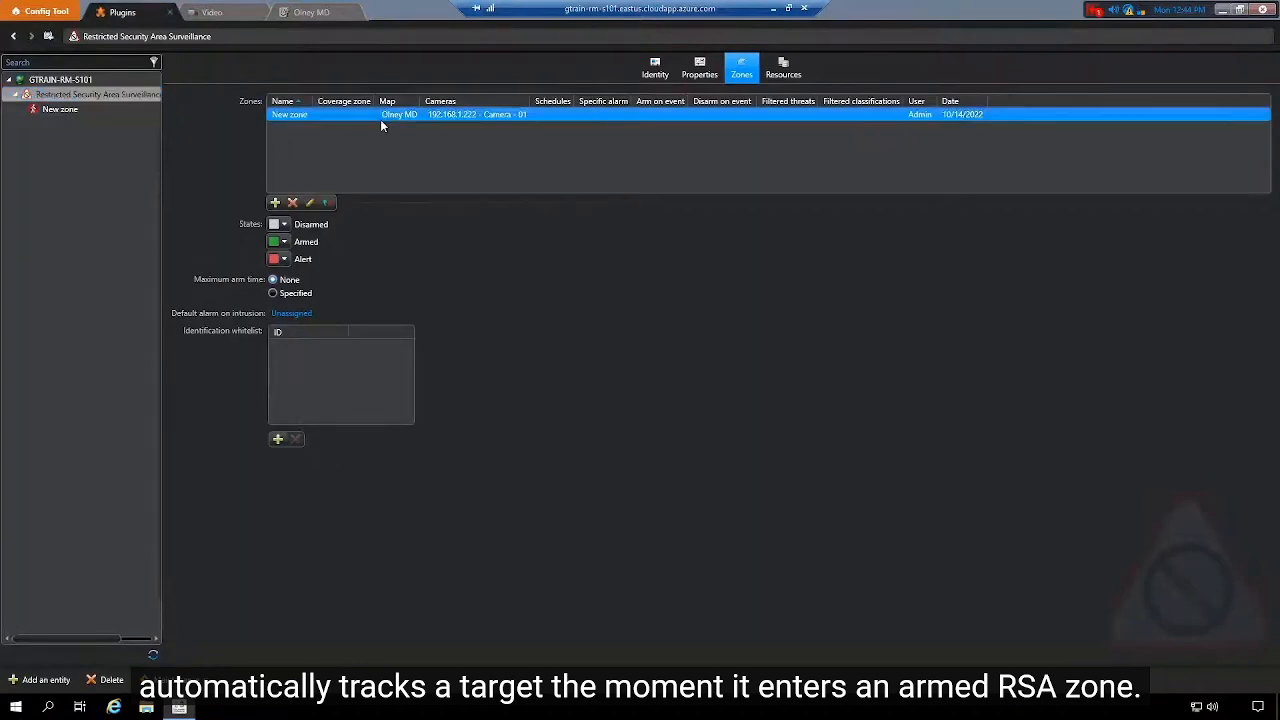
{"action": "left_click", "coordinate": [311, 203]}
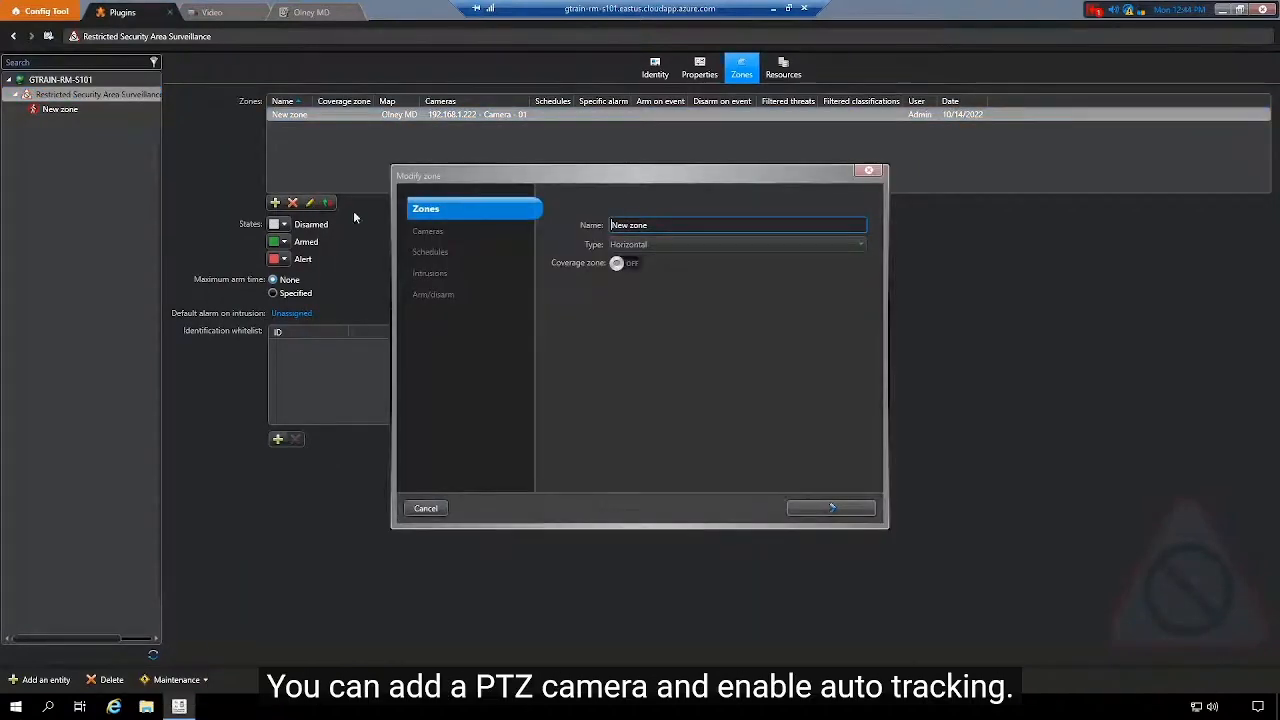
{"action": "left_click", "coordinate": [837, 508]}
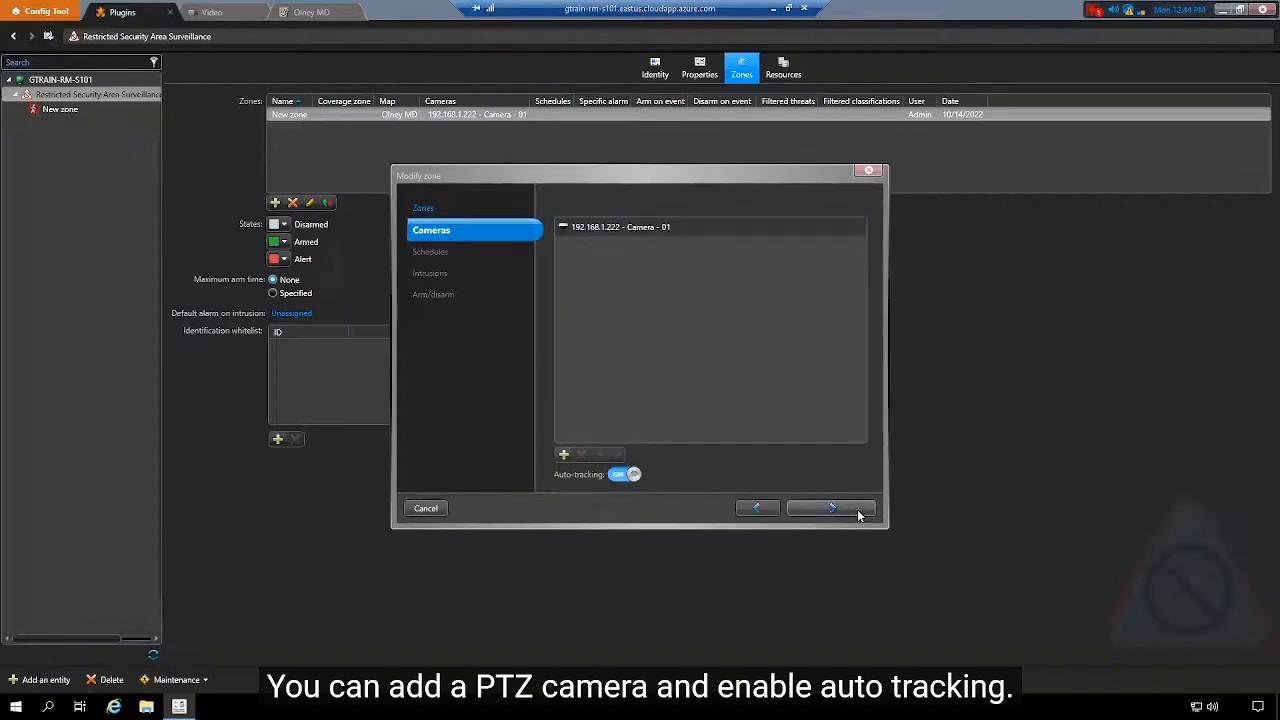
{"action": "left_click", "coordinate": [638, 481]}
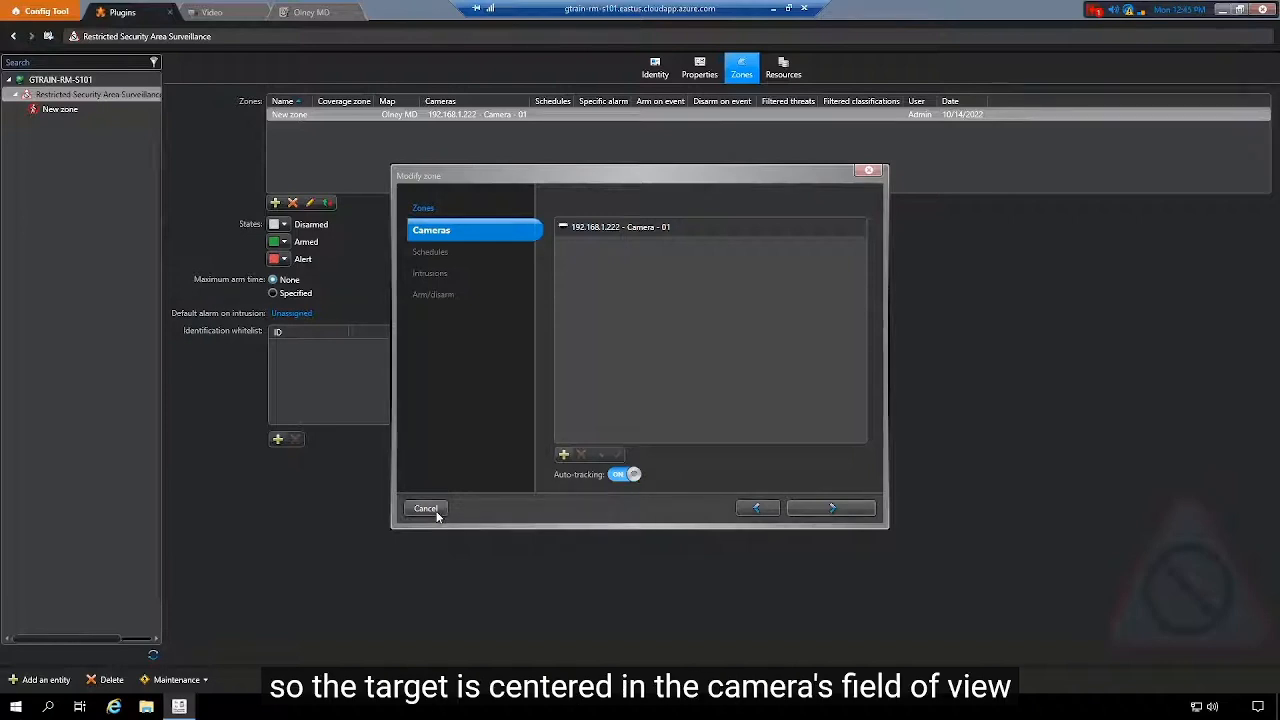
{"action": "left_click", "coordinate": [426, 509]}
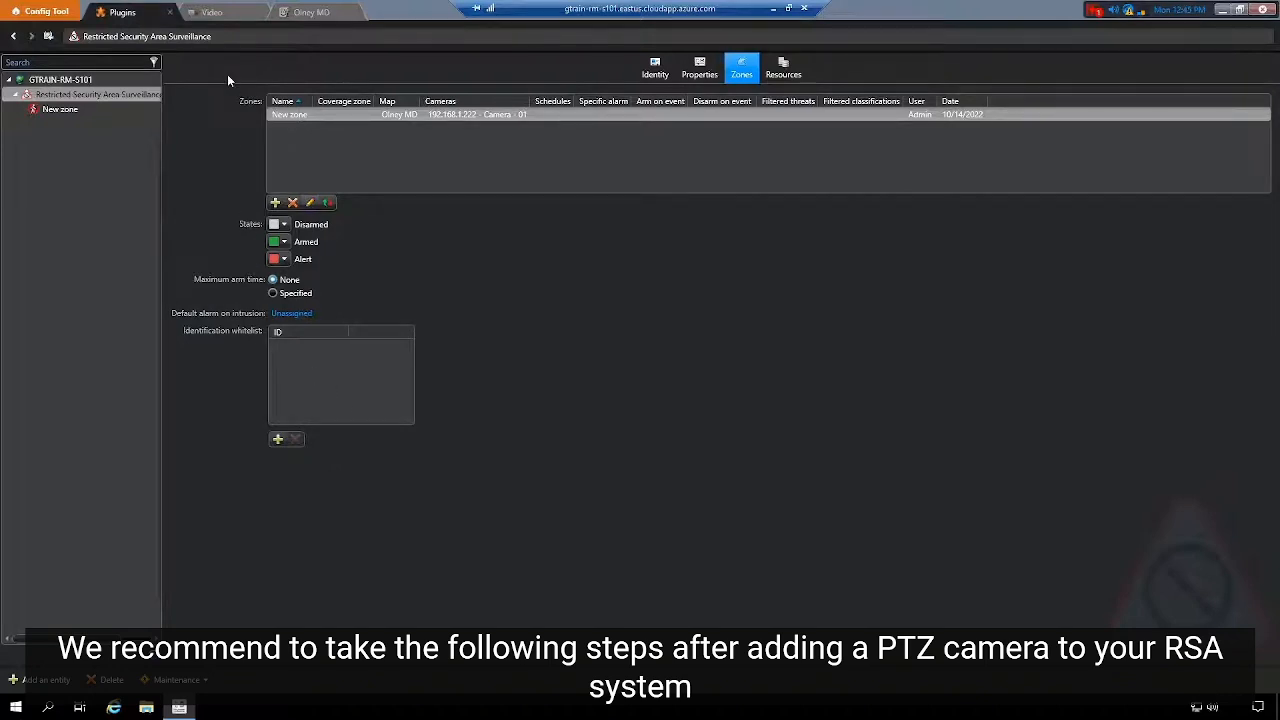
{"action": "left_click", "coordinate": [212, 12]}
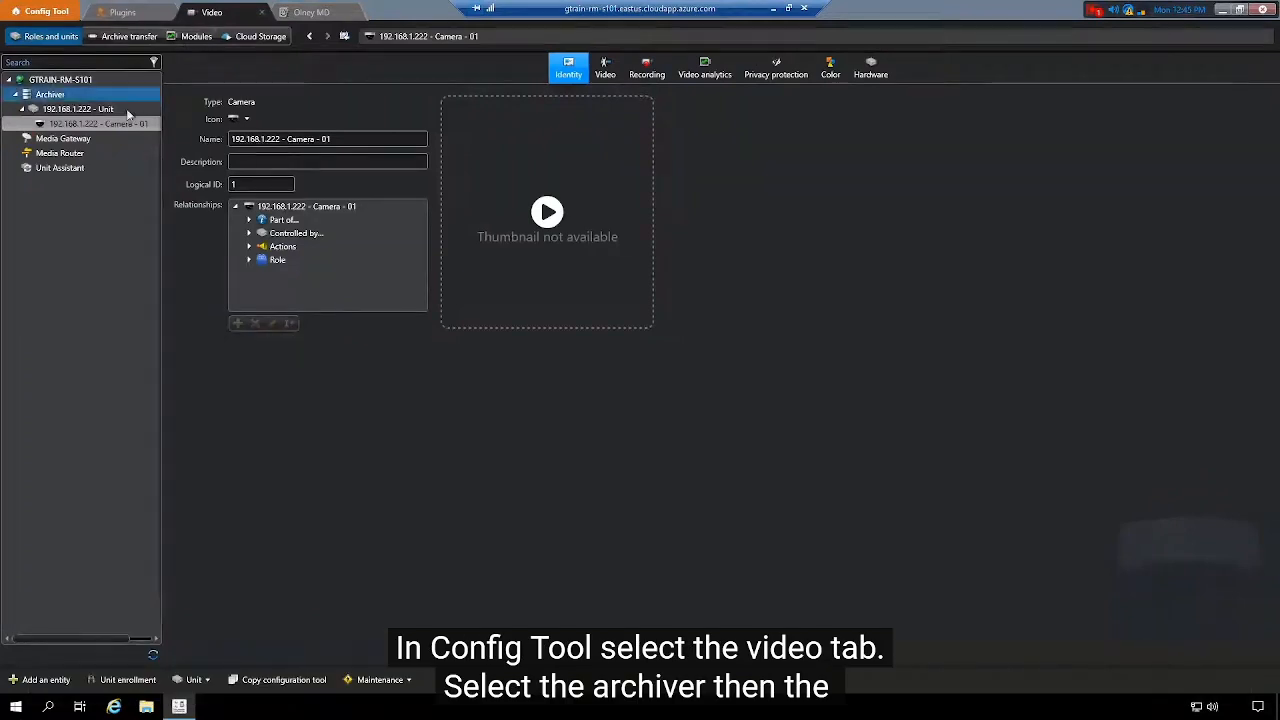
Step: Select Camera - 01, pop out its live video, and move it to absolute pan/tilt zero
{"action": "left_click", "coordinate": [100, 125]}
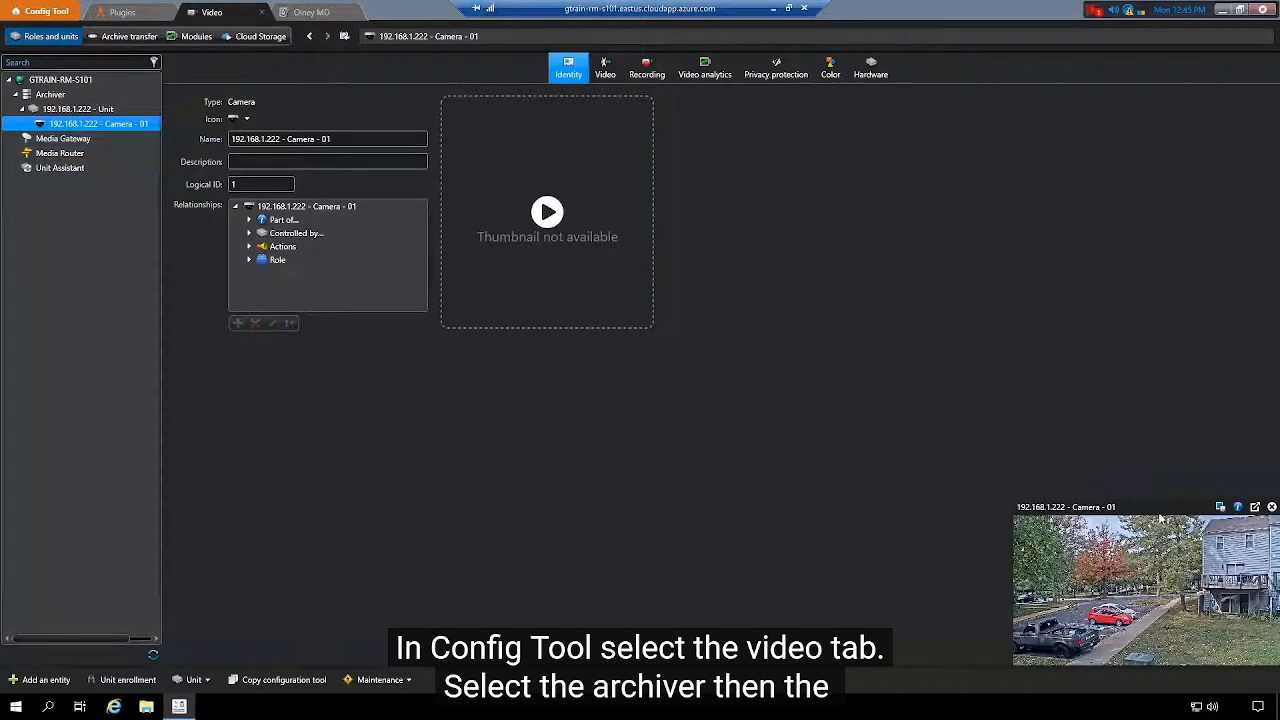
{"action": "left_click", "coordinate": [1255, 509]}
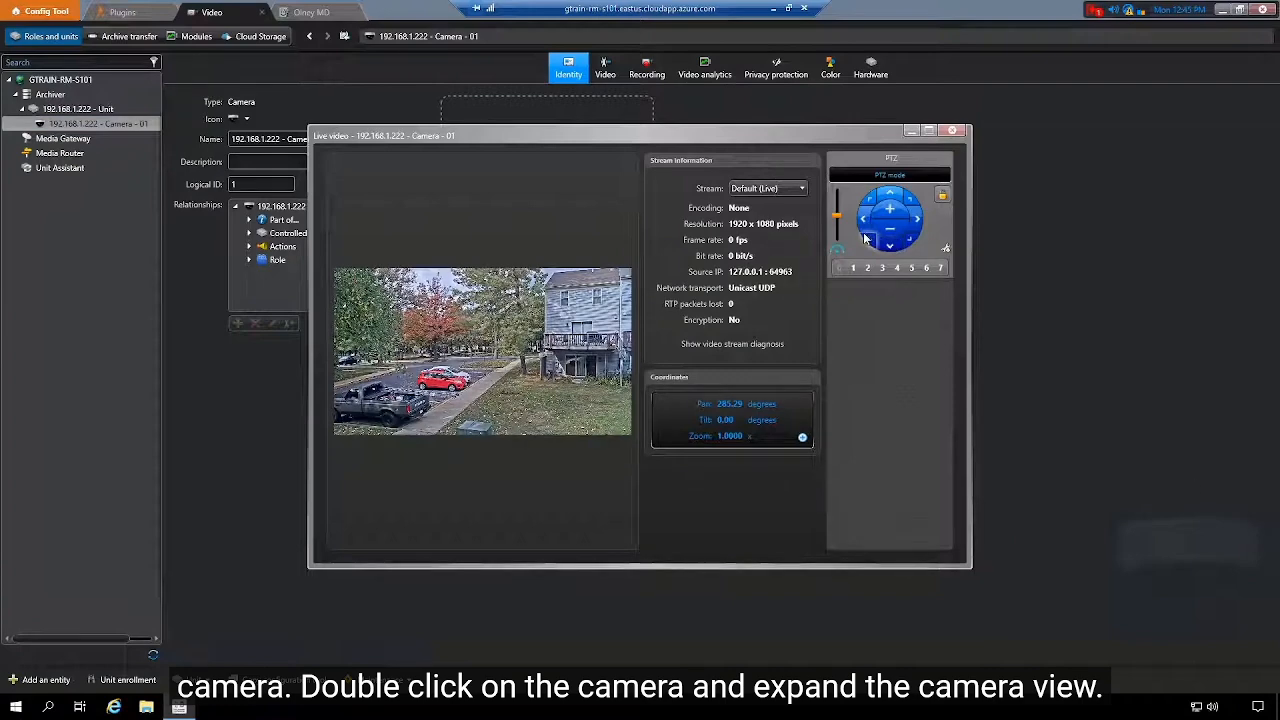
{"action": "left_click", "coordinate": [803, 438]}
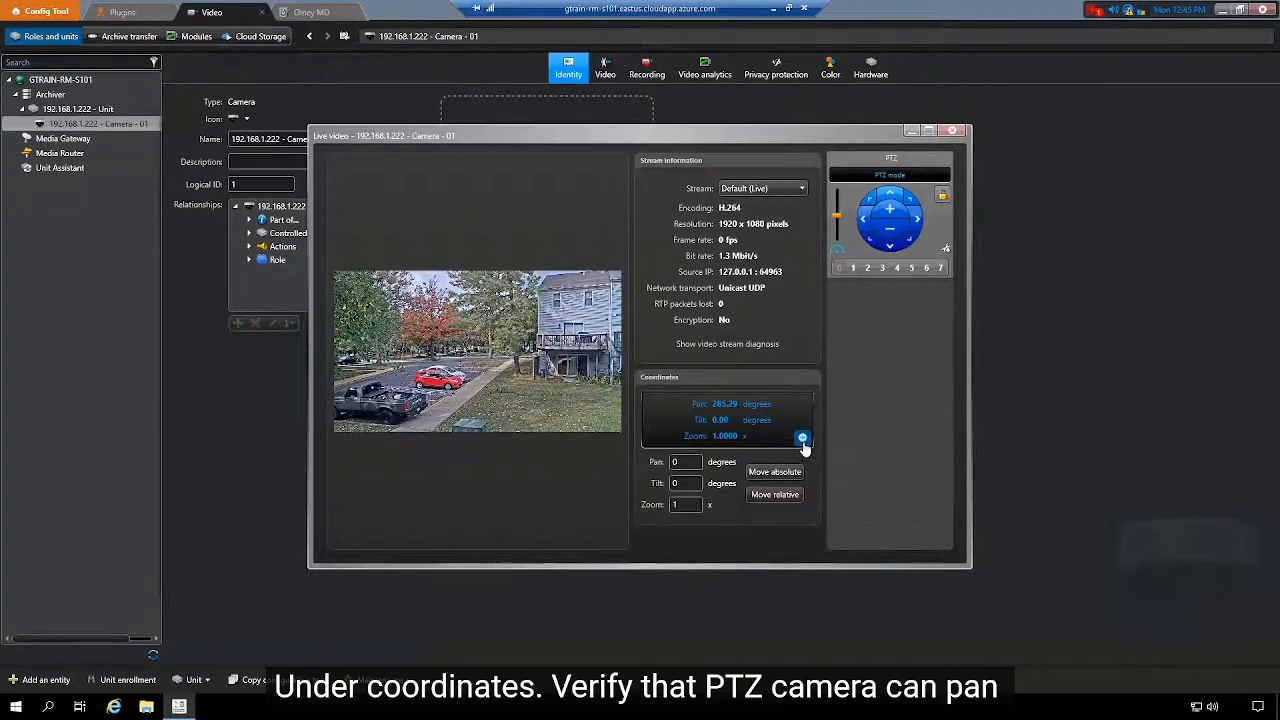
{"action": "left_click", "coordinate": [775, 472]}
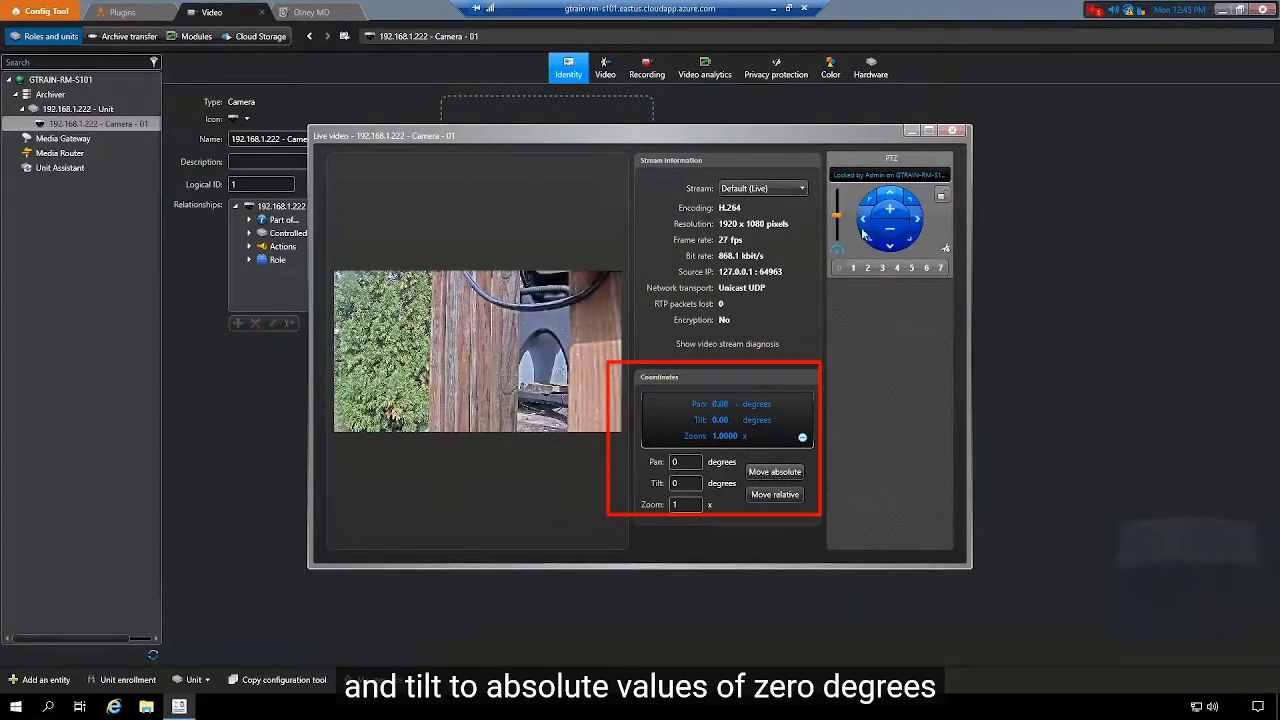
Step: Pan and tilt Camera - 01 with the PTZ arrows, confirming downward tilt reads negative
{"action": "left_click", "coordinate": [866, 232]}
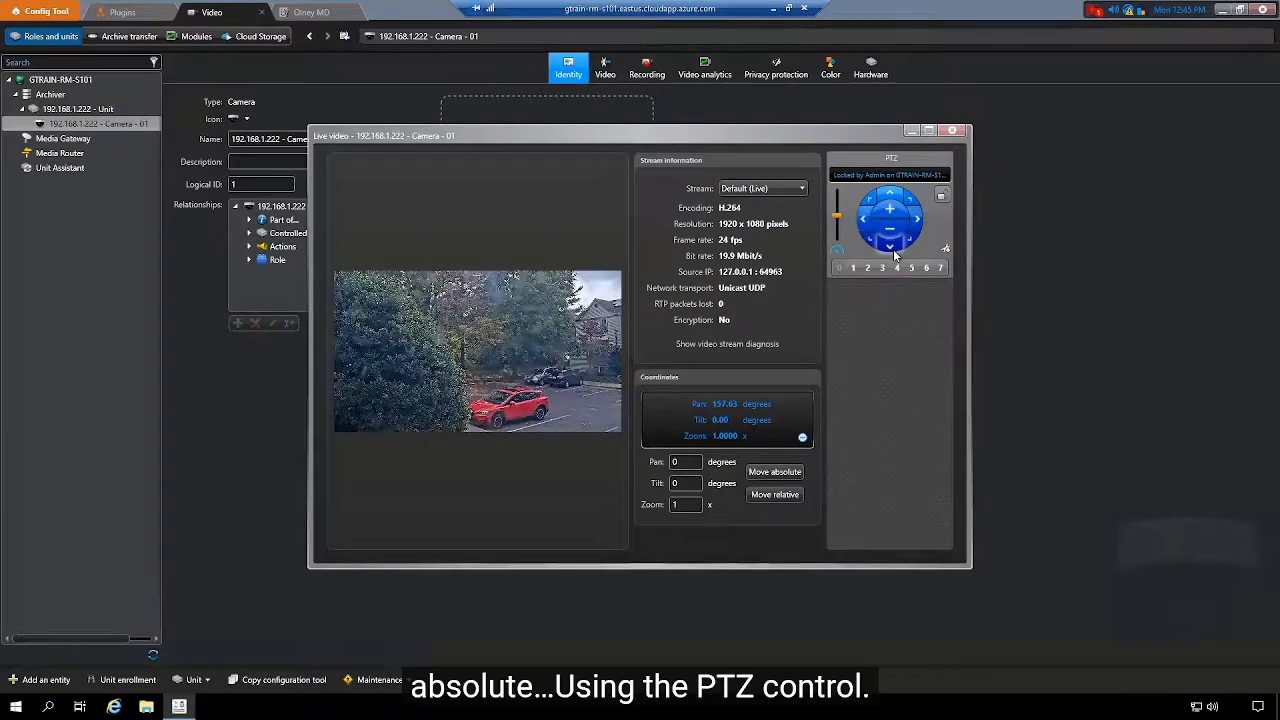
{"action": "left_click", "coordinate": [893, 250]}
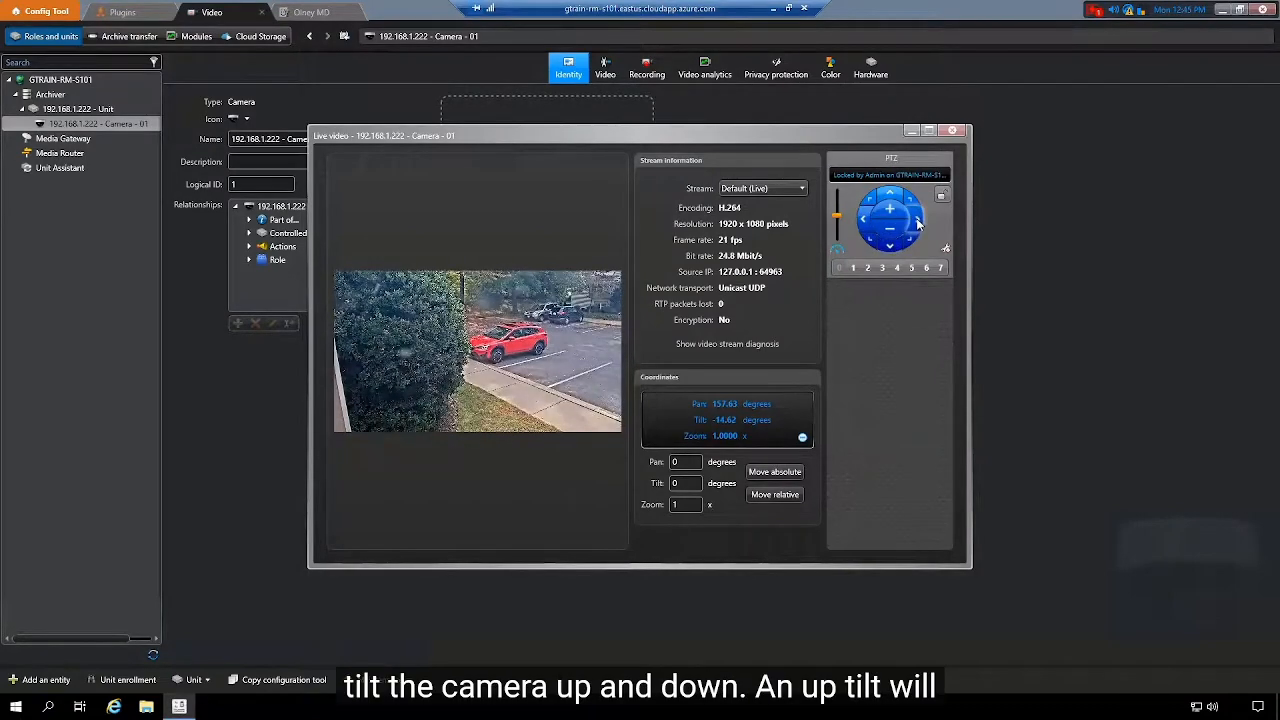
{"action": "left_click", "coordinate": [918, 222]}
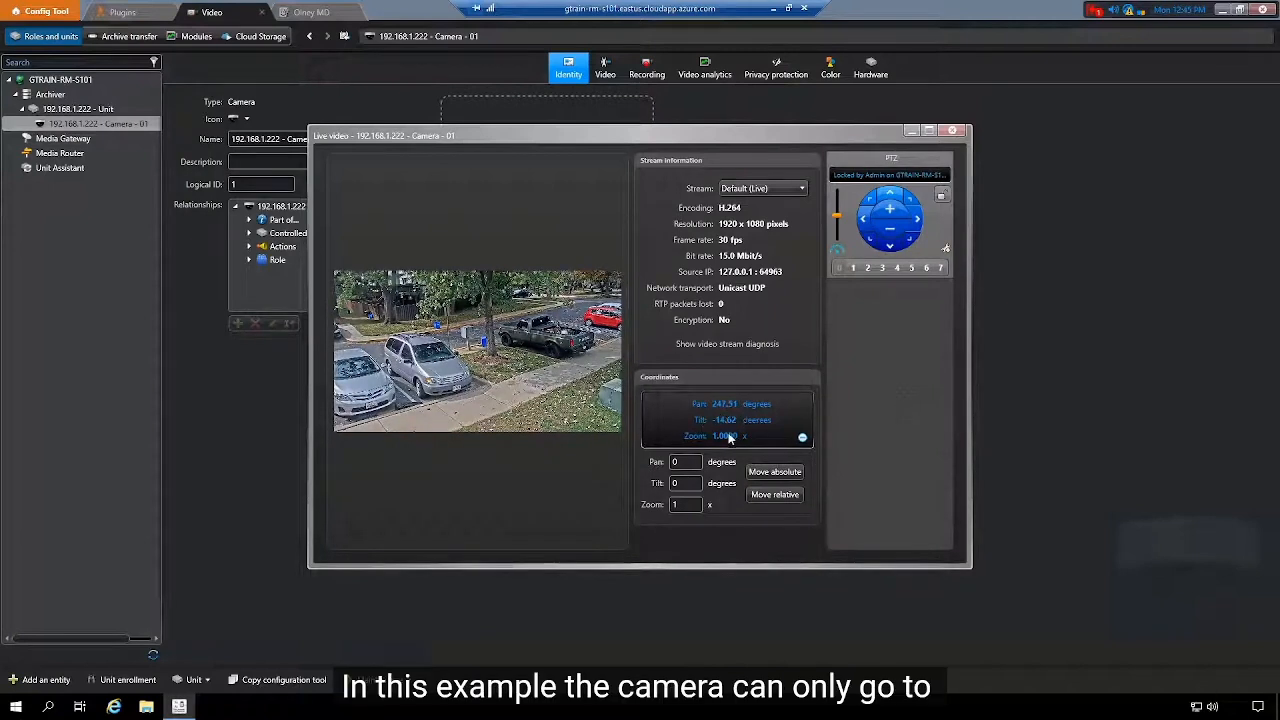
{"action": "left_click", "coordinate": [894, 200]}
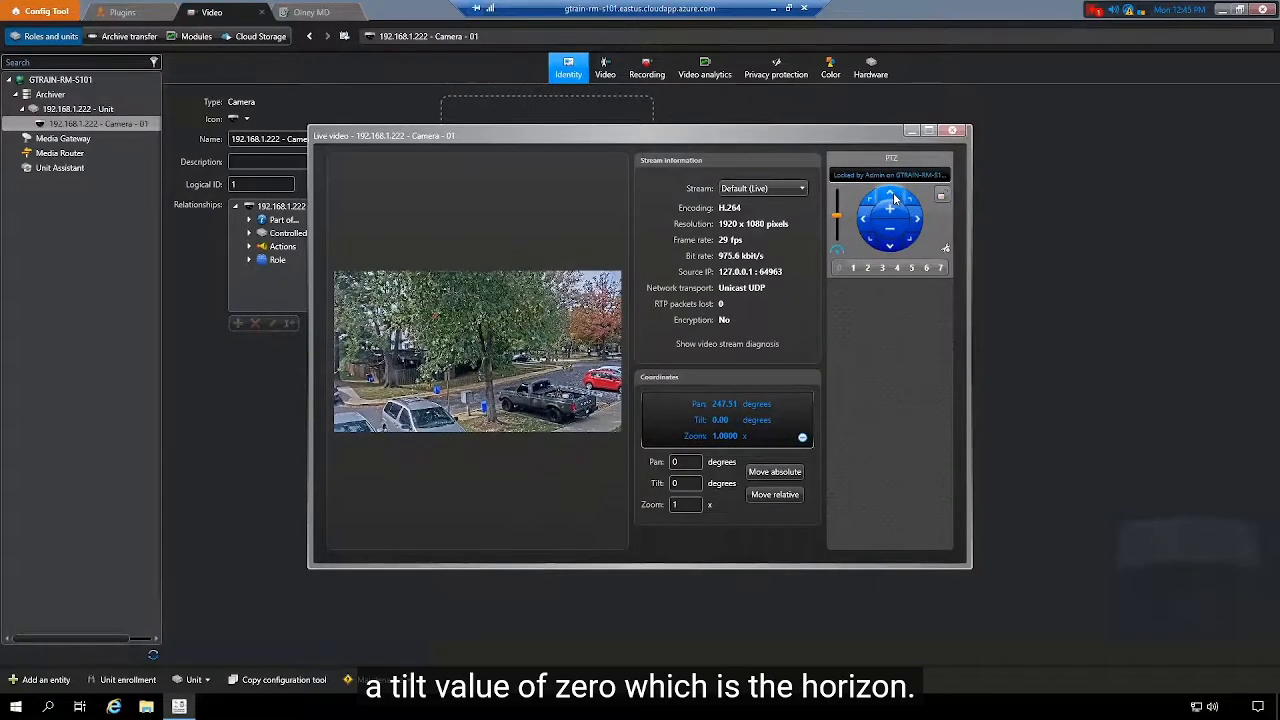
{"action": "left_click", "coordinate": [891, 247]}
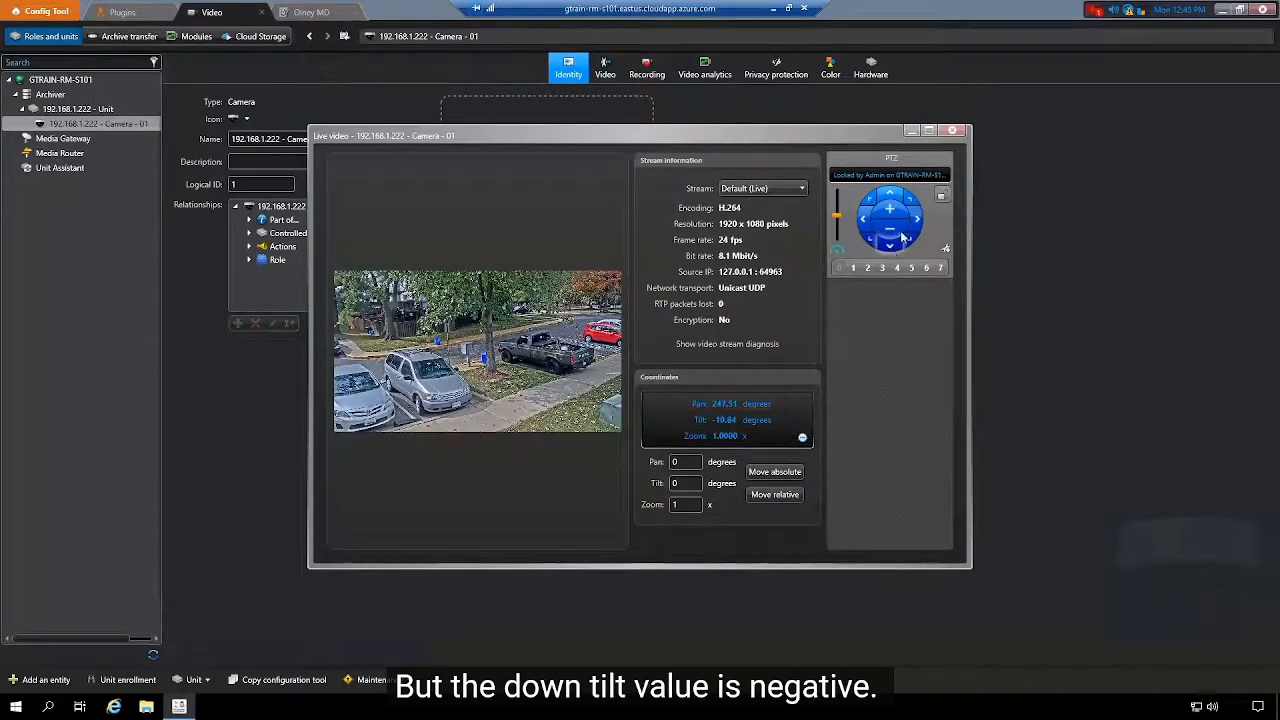
{"action": "left_click", "coordinate": [957, 130]}
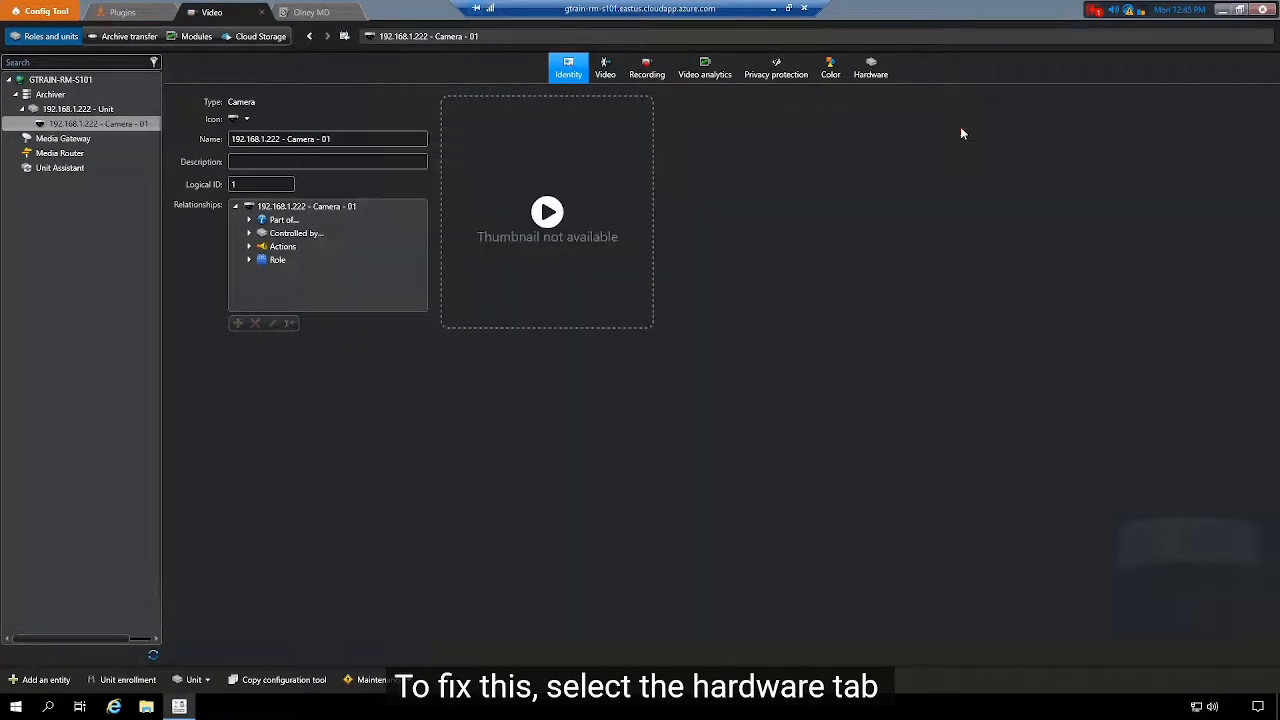
{"action": "left_click", "coordinate": [876, 72]}
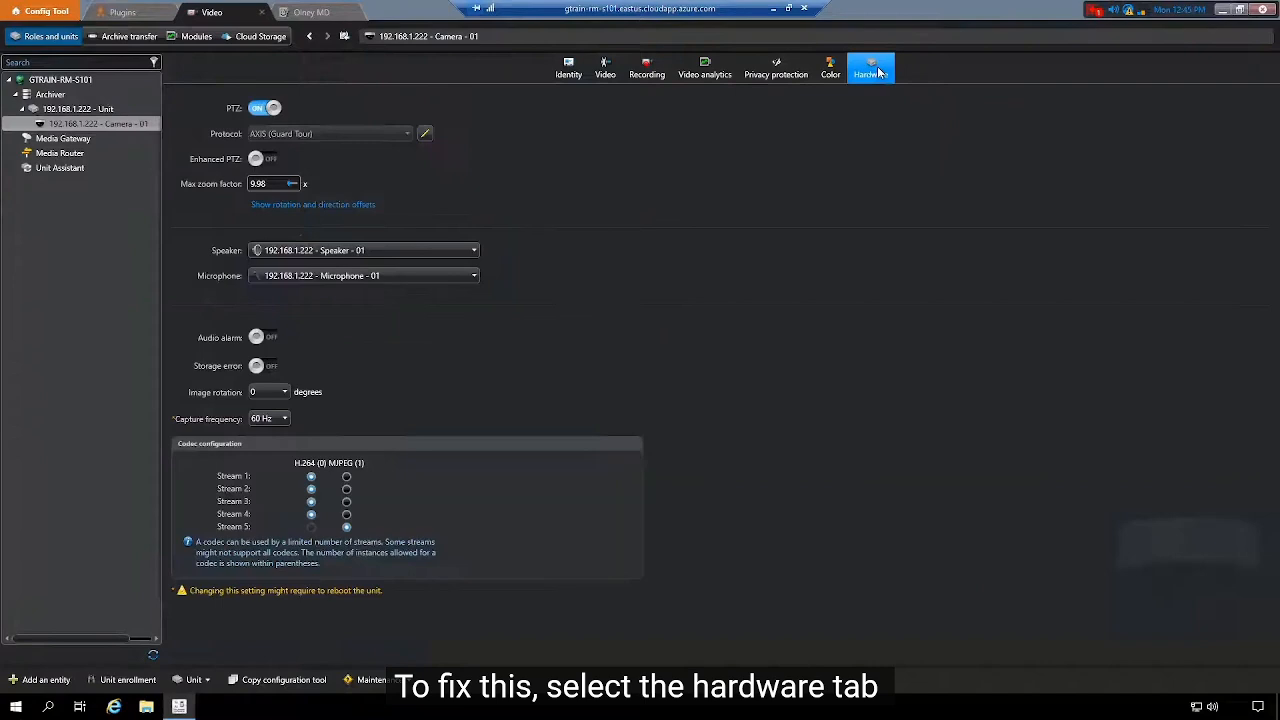
Step: Enable Invert rotation direction under Tilt offset for Camera - 01 and apply it
{"action": "left_click", "coordinate": [337, 206]}
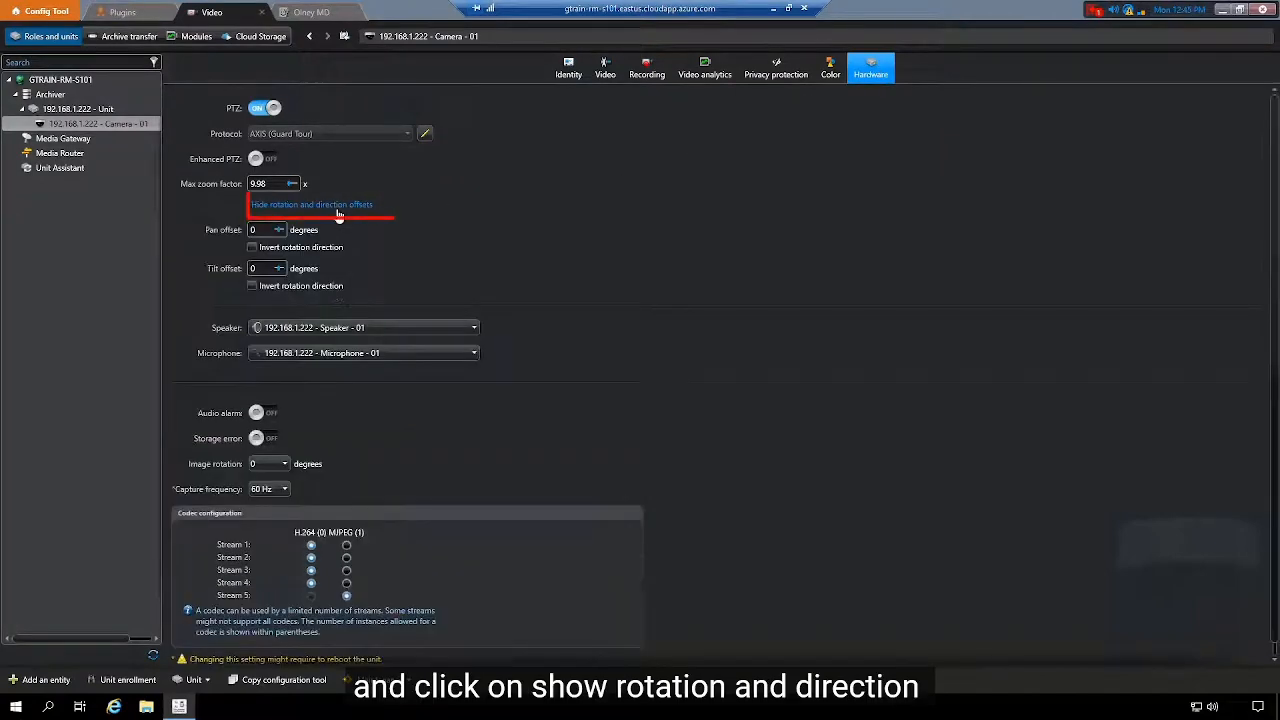
{"action": "left_click", "coordinate": [252, 286]}
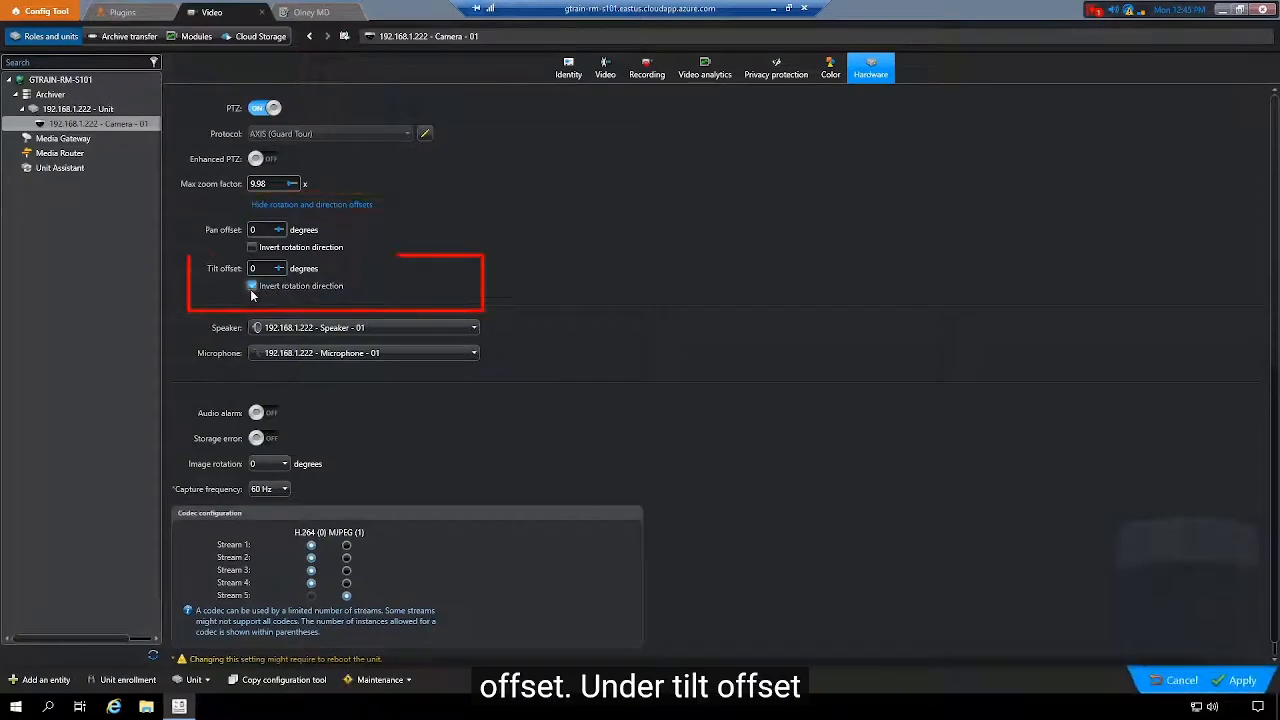
{"action": "left_click", "coordinate": [1225, 684]}
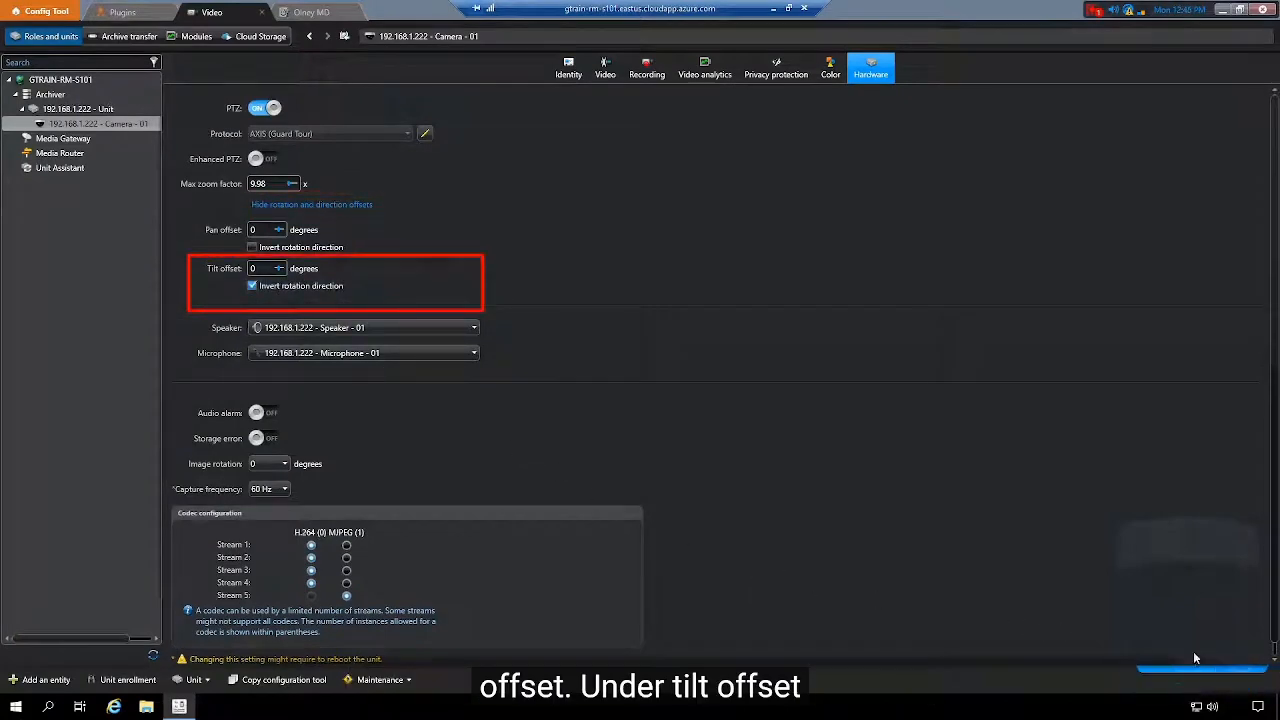
Step: Verify in the live video window that tilting down now reads a positive tilt
{"action": "left_click", "coordinate": [70, 124]}
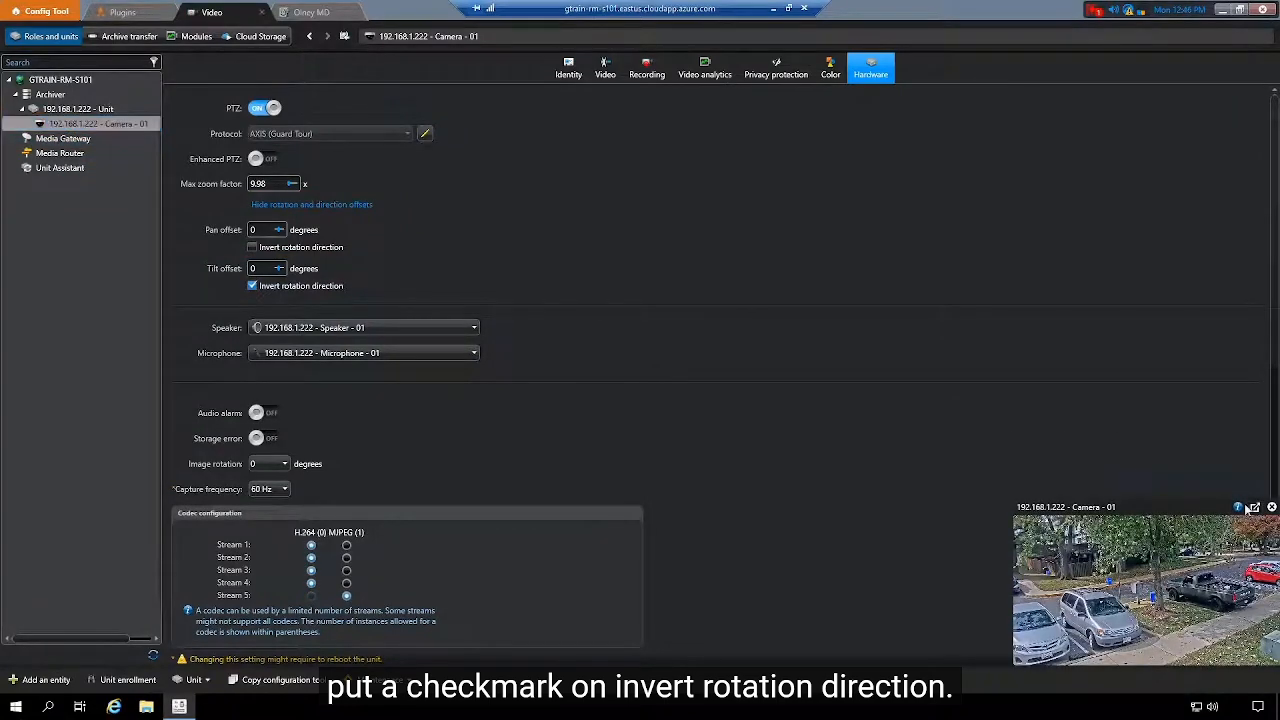
{"action": "left_click", "coordinate": [1255, 507]}
{"action": "left_click", "coordinate": [889, 243]}
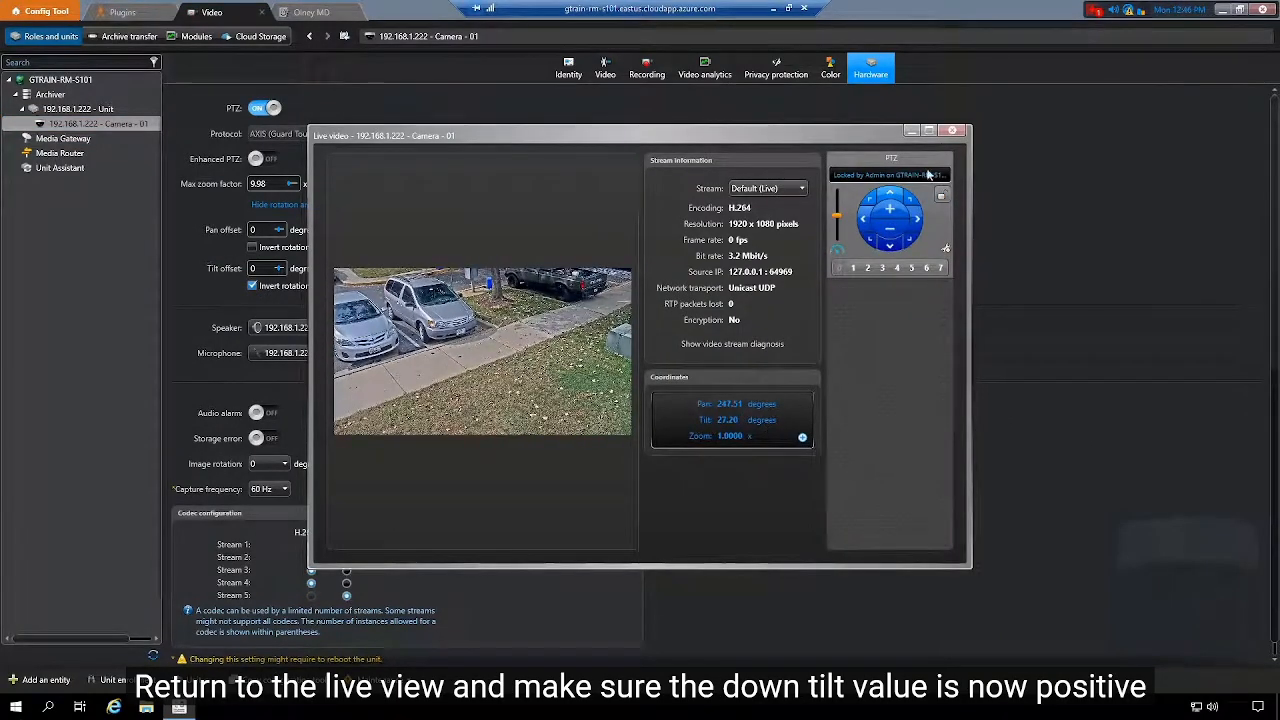
{"action": "left_click", "coordinate": [952, 131]}
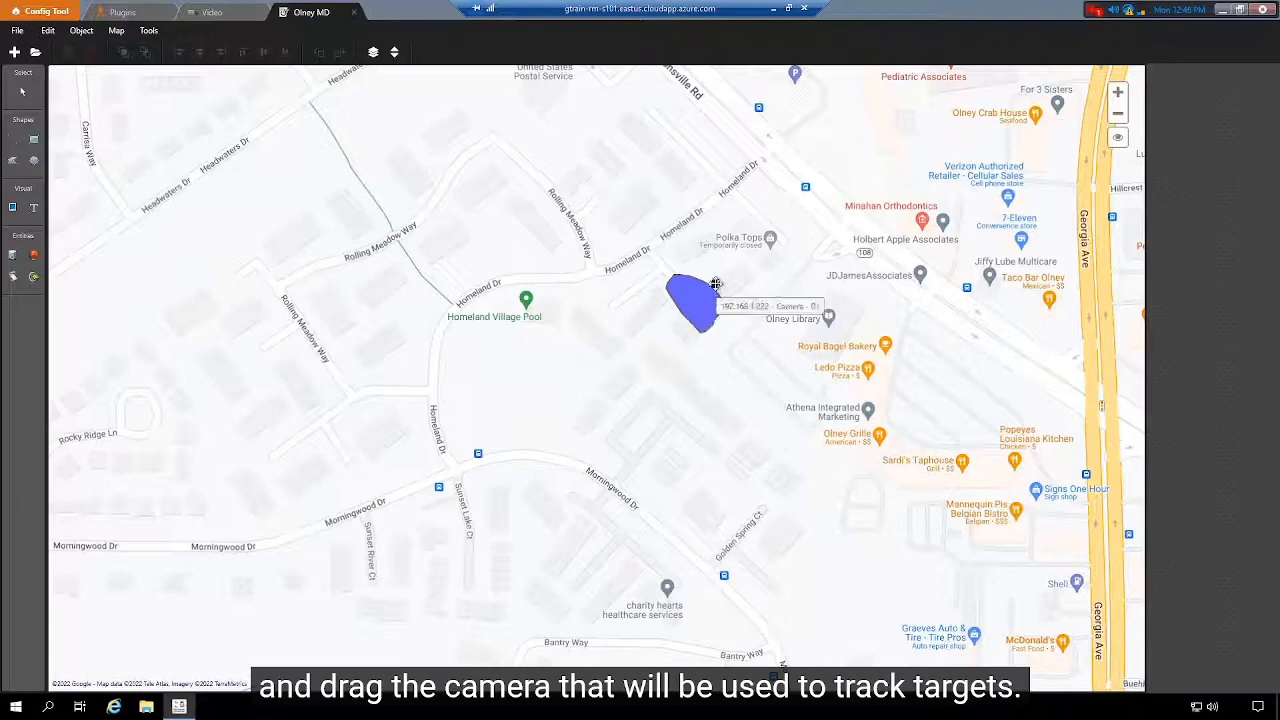
Step: Select the PTZ camera on the Olney MD map and show its field of view
{"action": "left_click", "coordinate": [713, 285]}
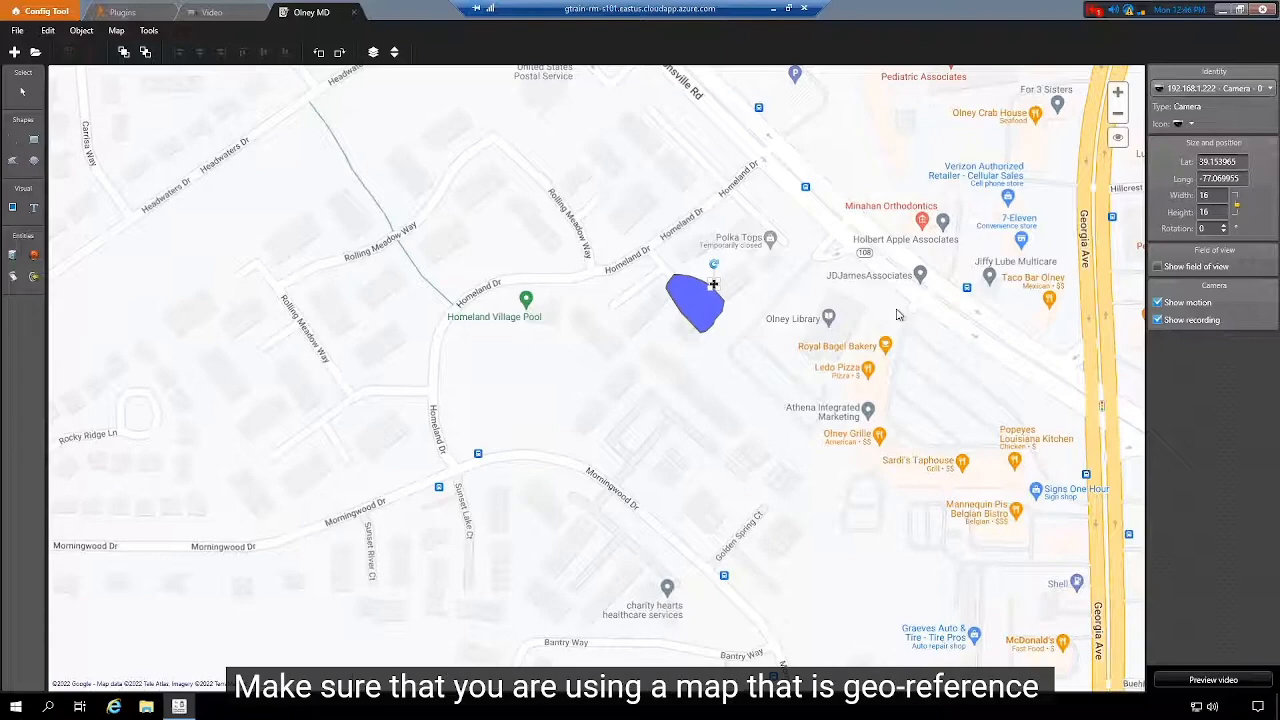
{"action": "left_click", "coordinate": [771, 365]}
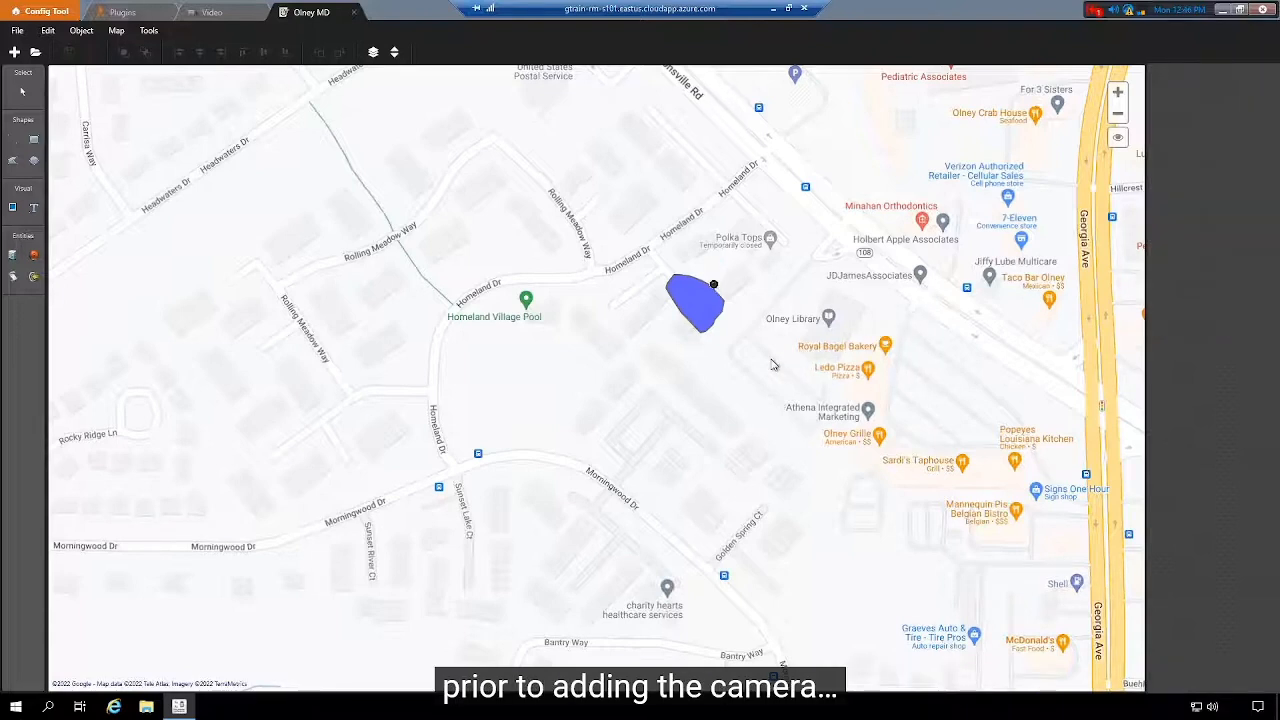
{"action": "left_click", "coordinate": [712, 284]}
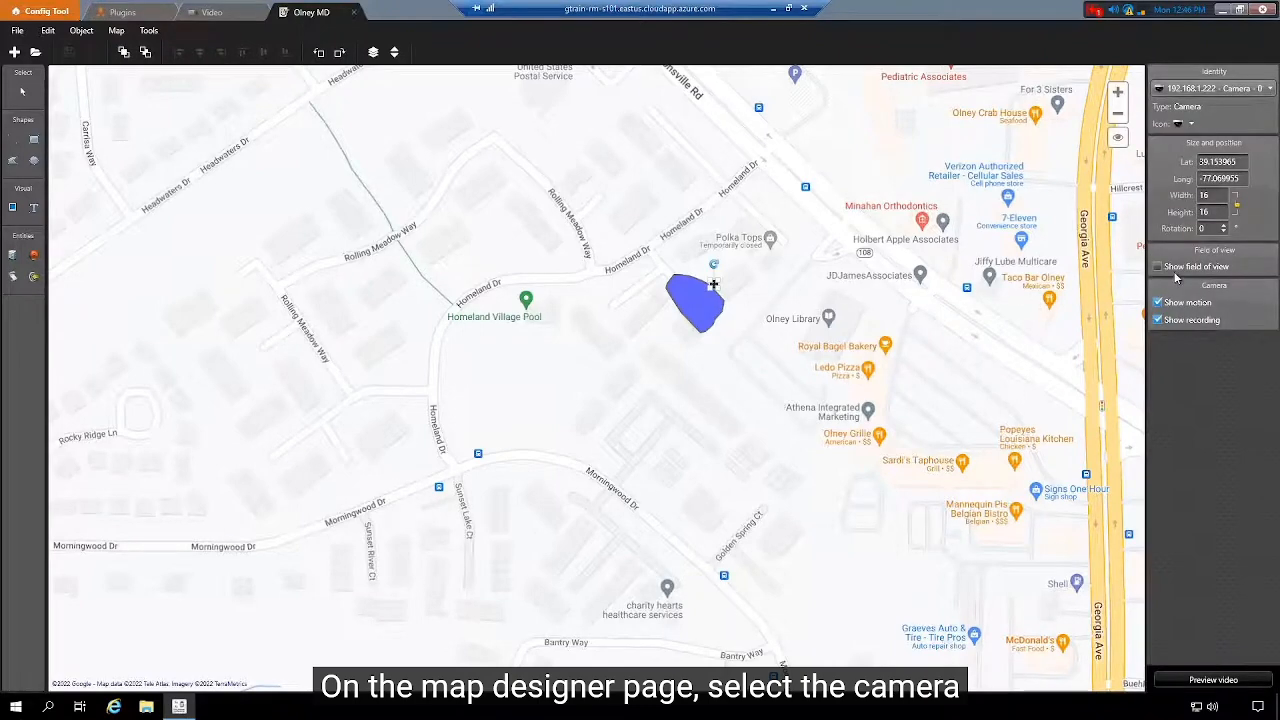
{"action": "left_click", "coordinate": [1172, 269]}
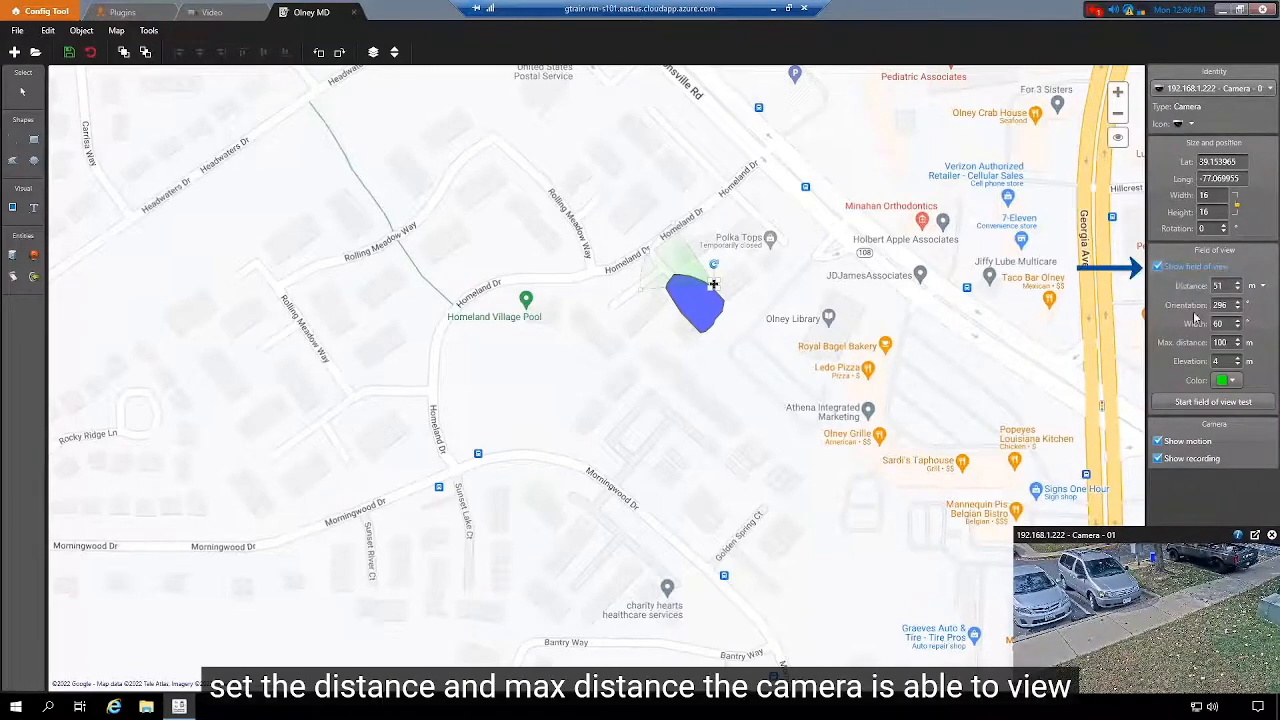
Step: In live video, tilt the camera up and pan right then left to about 287.31°
{"action": "left_click", "coordinate": [1255, 540]}
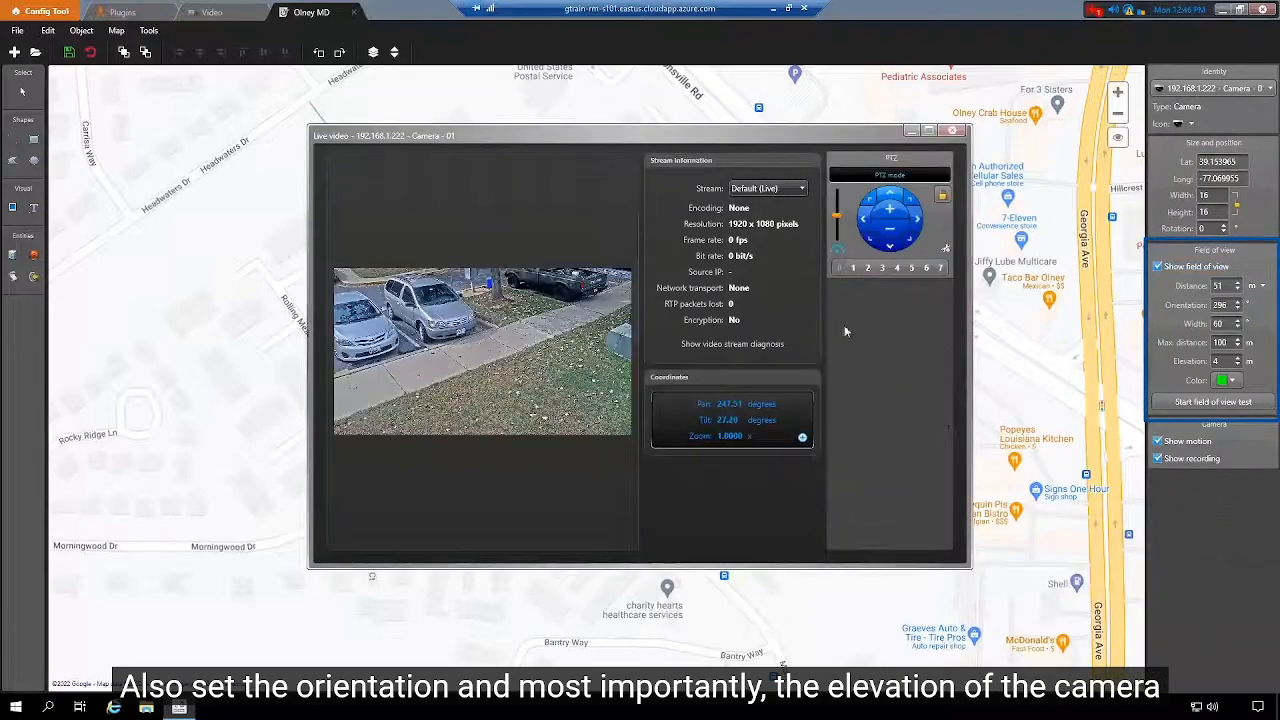
{"action": "left_click_drag", "start_coordinate": [709, 139], "coordinate": [590, 367]}
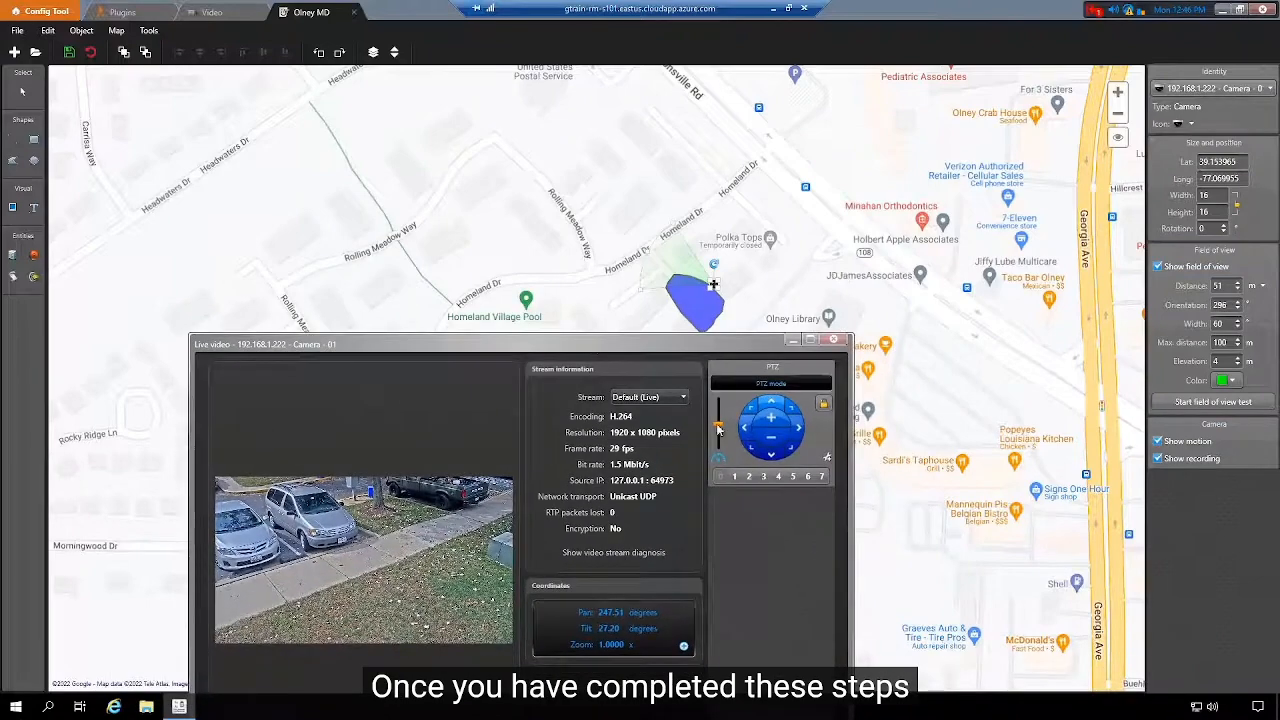
{"action": "left_click", "coordinate": [776, 405]}
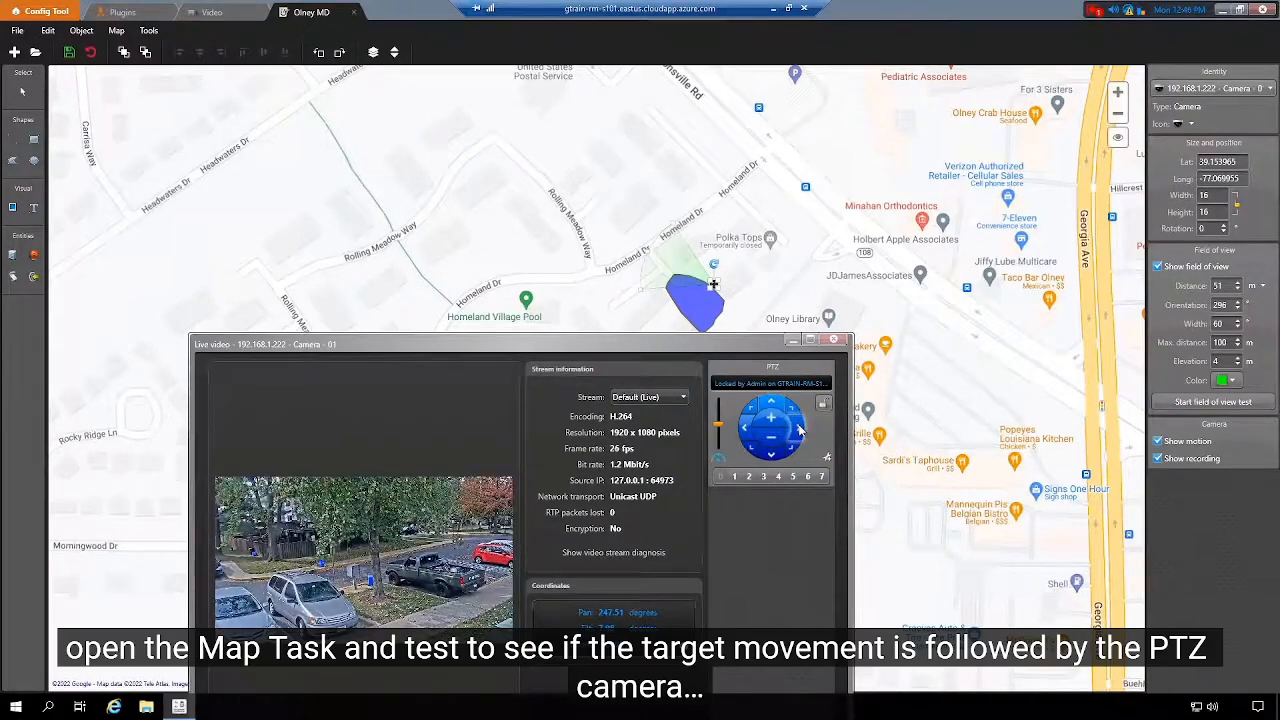
{"action": "left_click", "coordinate": [800, 430]}
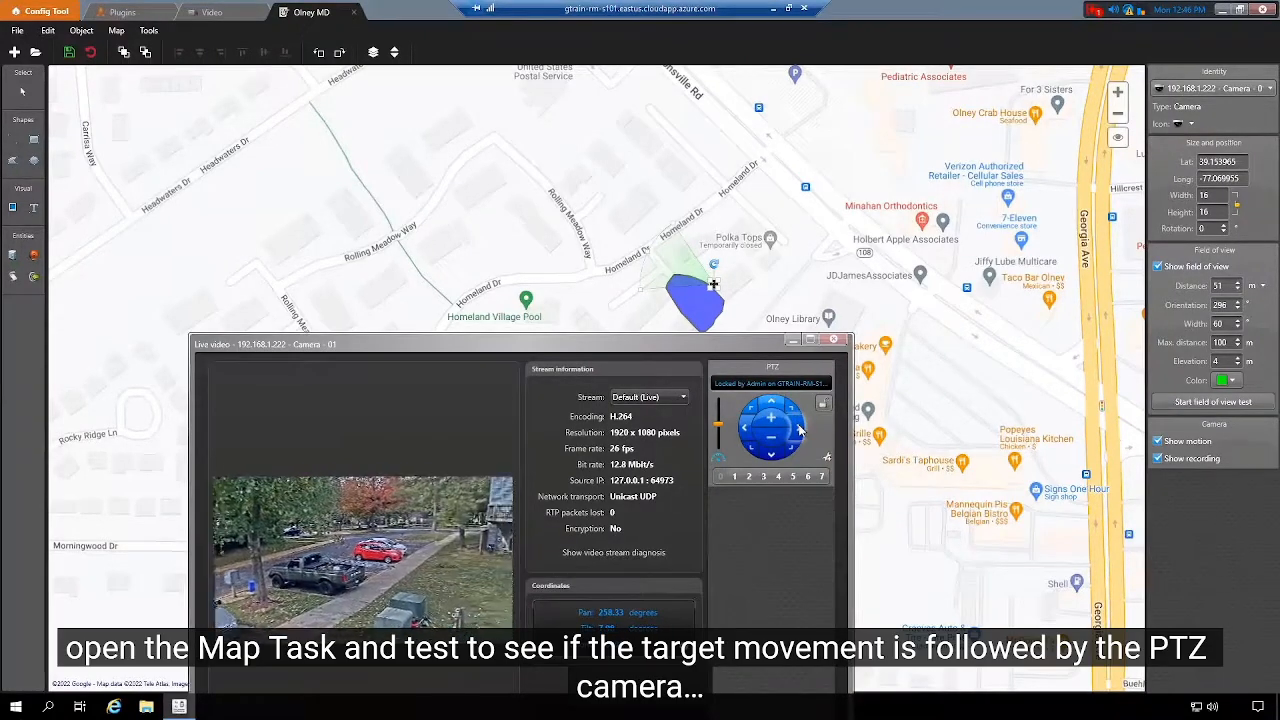
{"action": "left_click", "coordinate": [744, 430]}
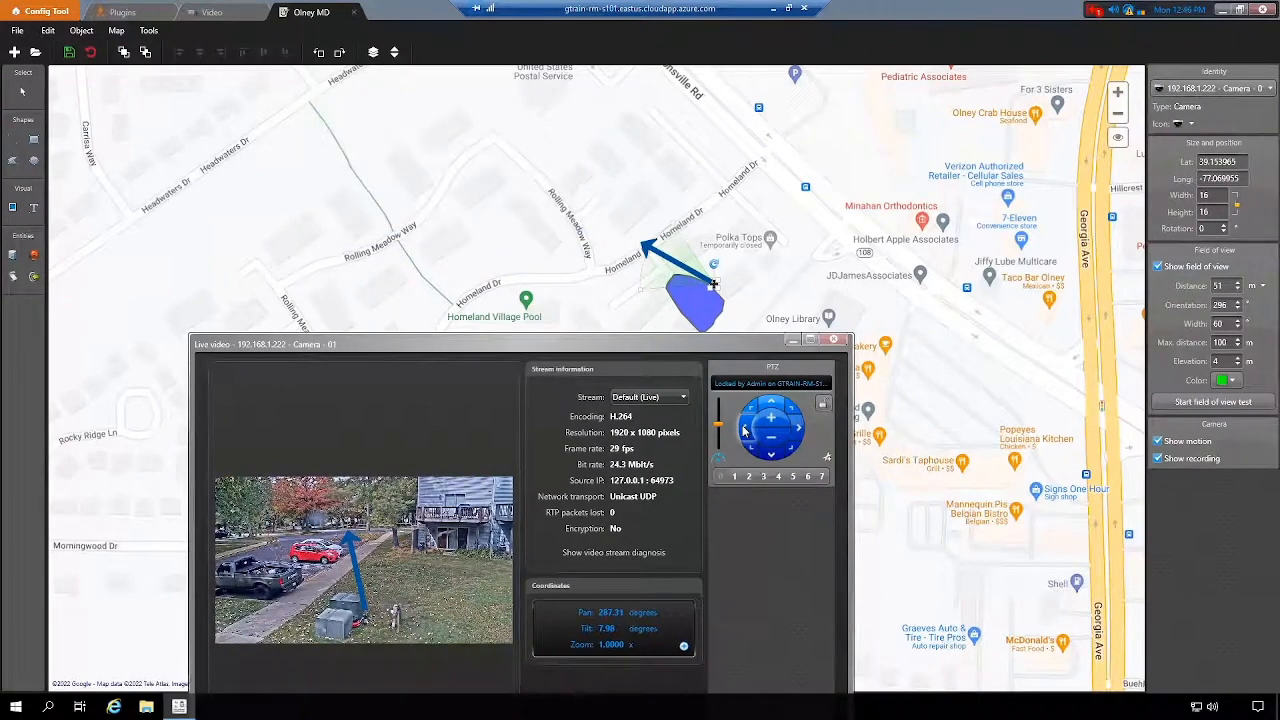
{"action": "left_click", "coordinate": [836, 341]}
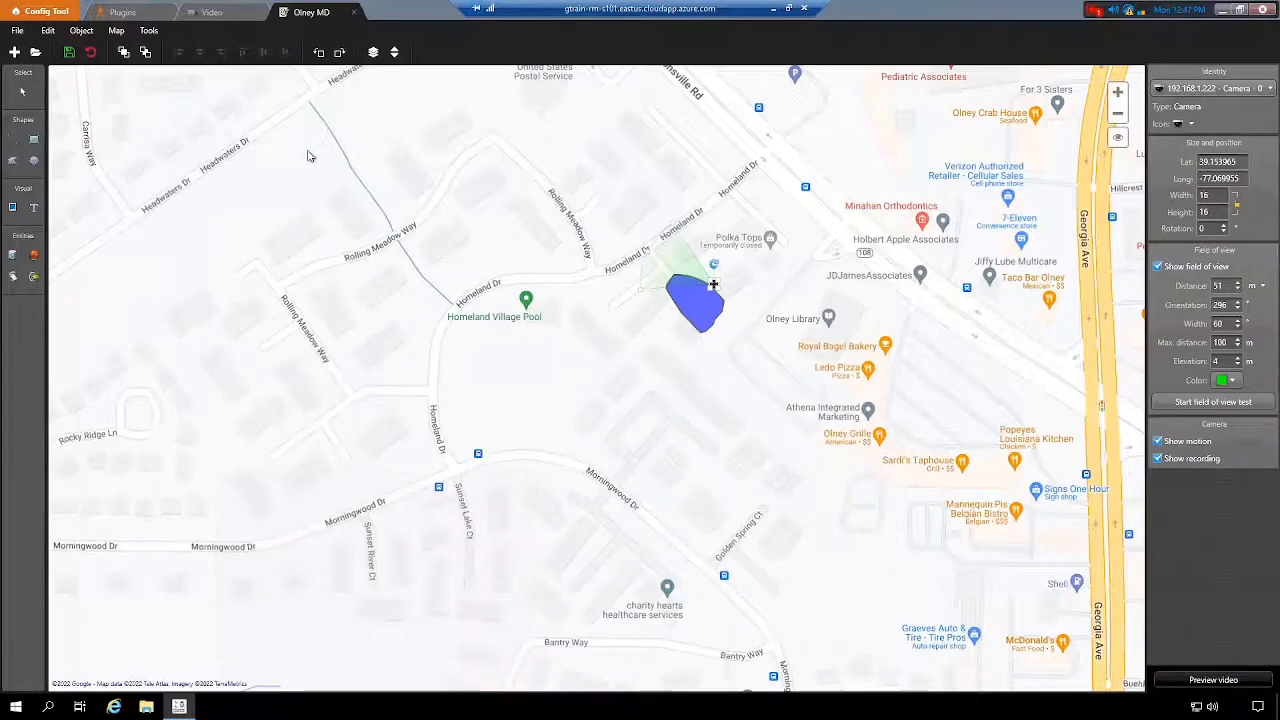
Step: Deselect the camera in Config Tool and play the 'Bonus: Setting up local container registry' video
{"action": "left_click", "coordinate": [70, 54]}
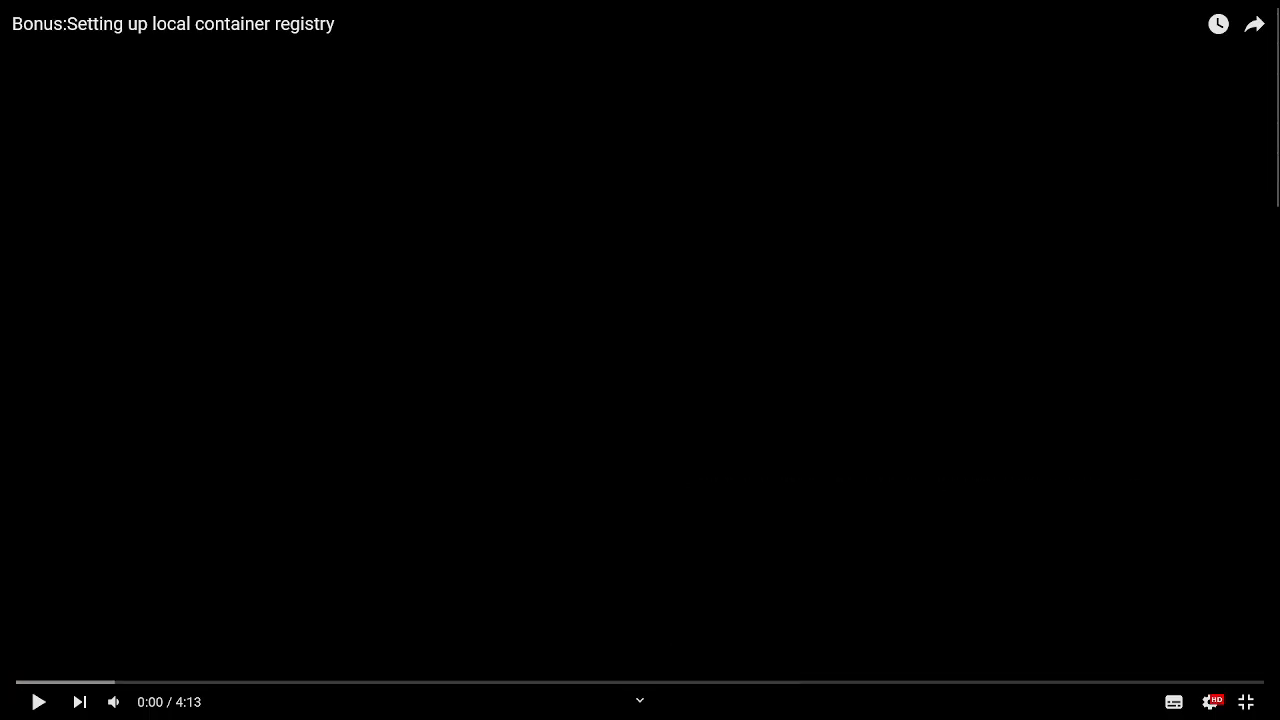
{"action": "left_click", "coordinate": [36, 704]}
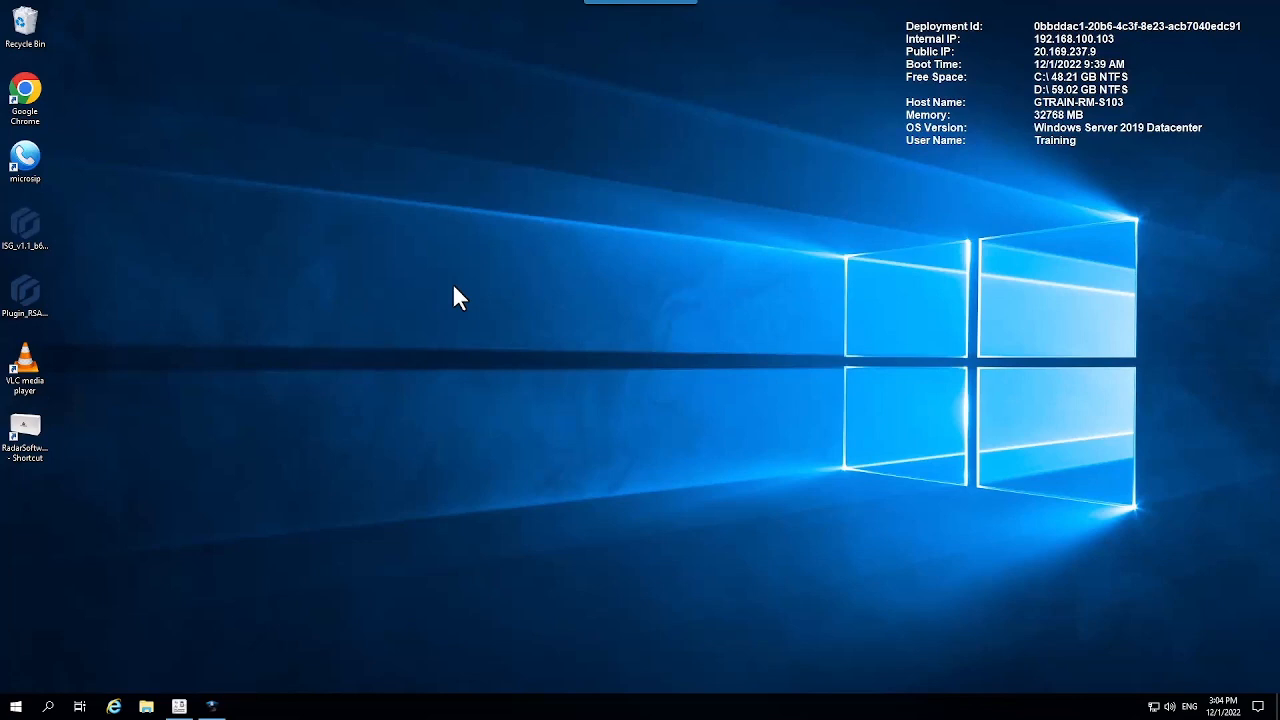
{"action": "double_click", "coordinate": [38, 88]}
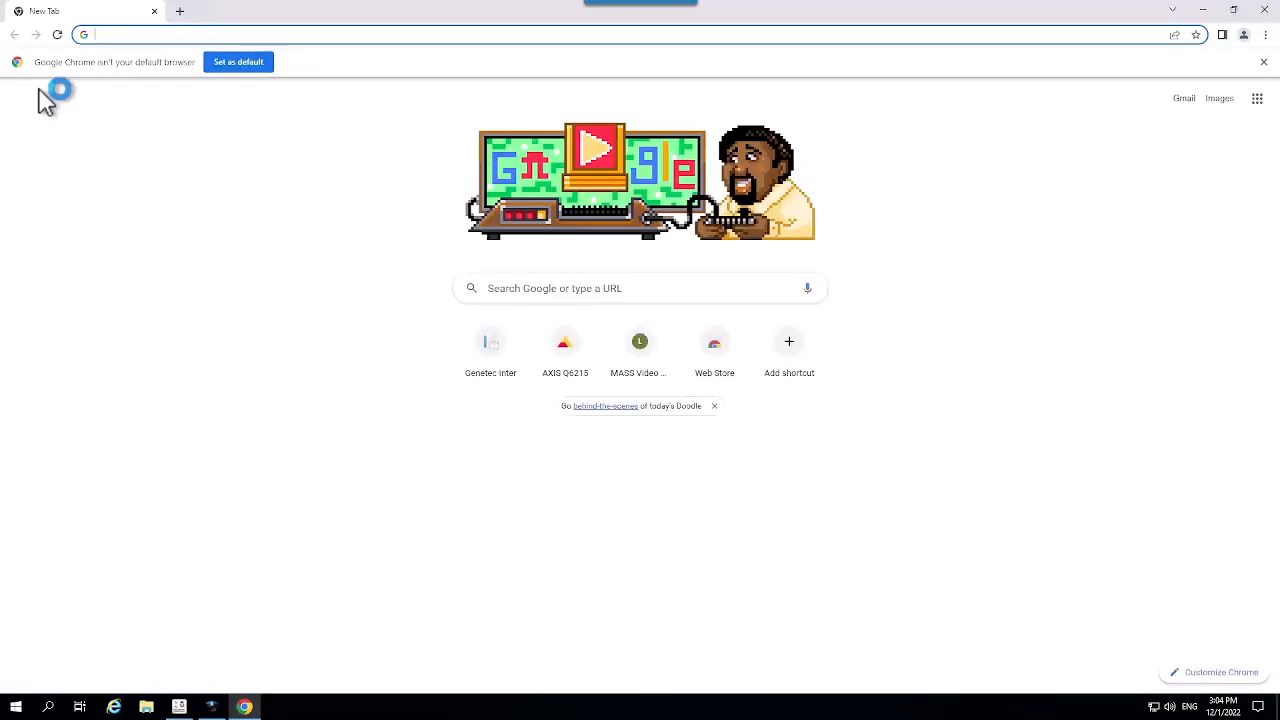
{"action": "left_click", "coordinate": [128, 33]}
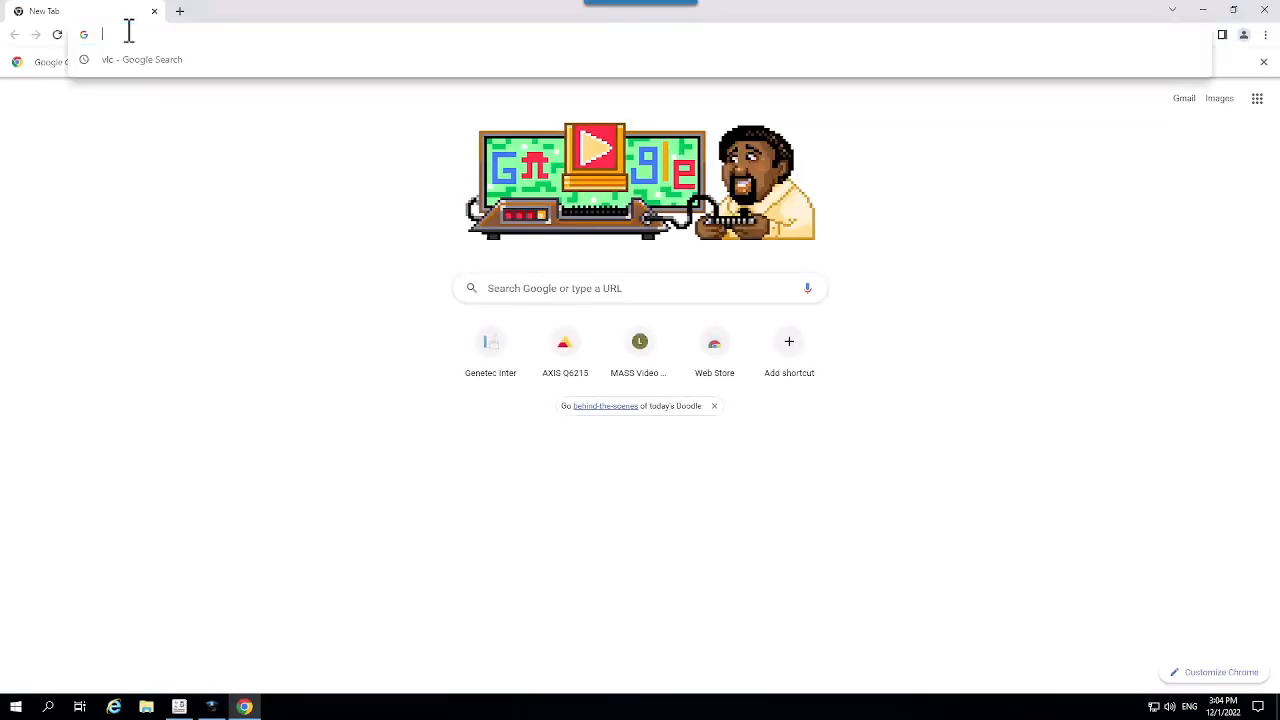
{"action": "type", "text": "https://192.168.100.103:4242"}
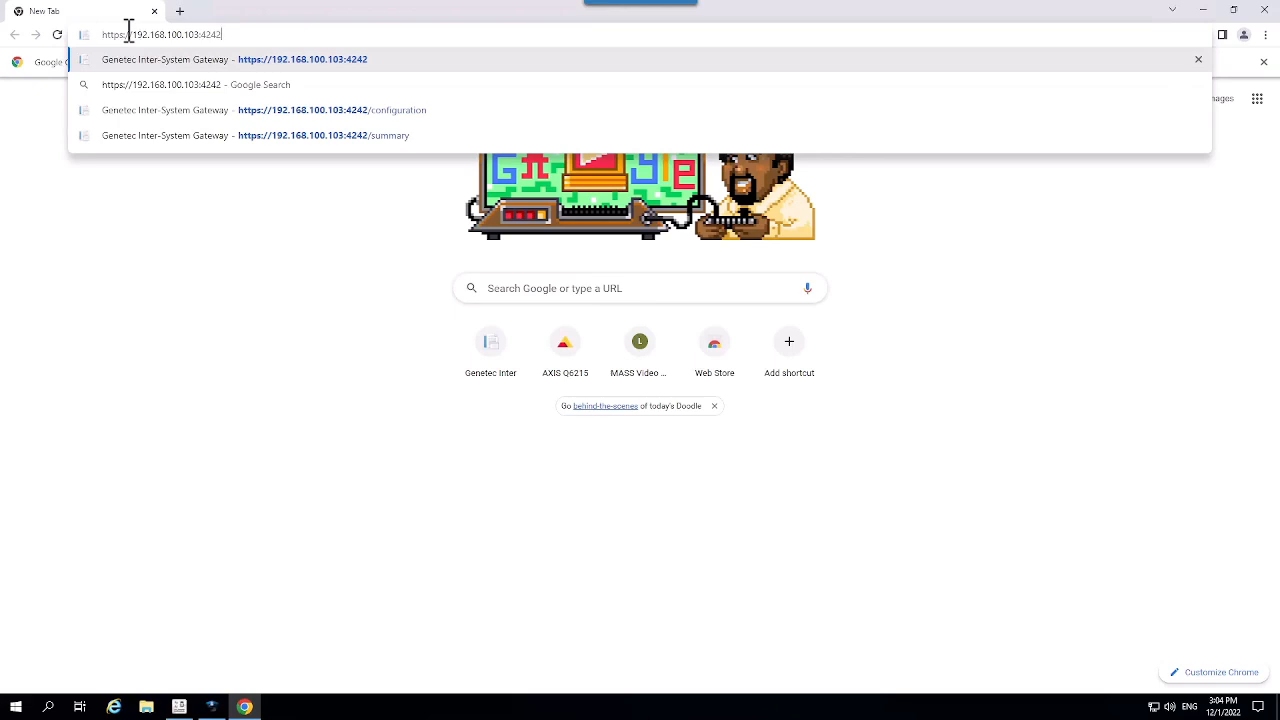
{"action": "key", "text": "Return"}
{"action": "left_click", "coordinate": [1120, 397]}
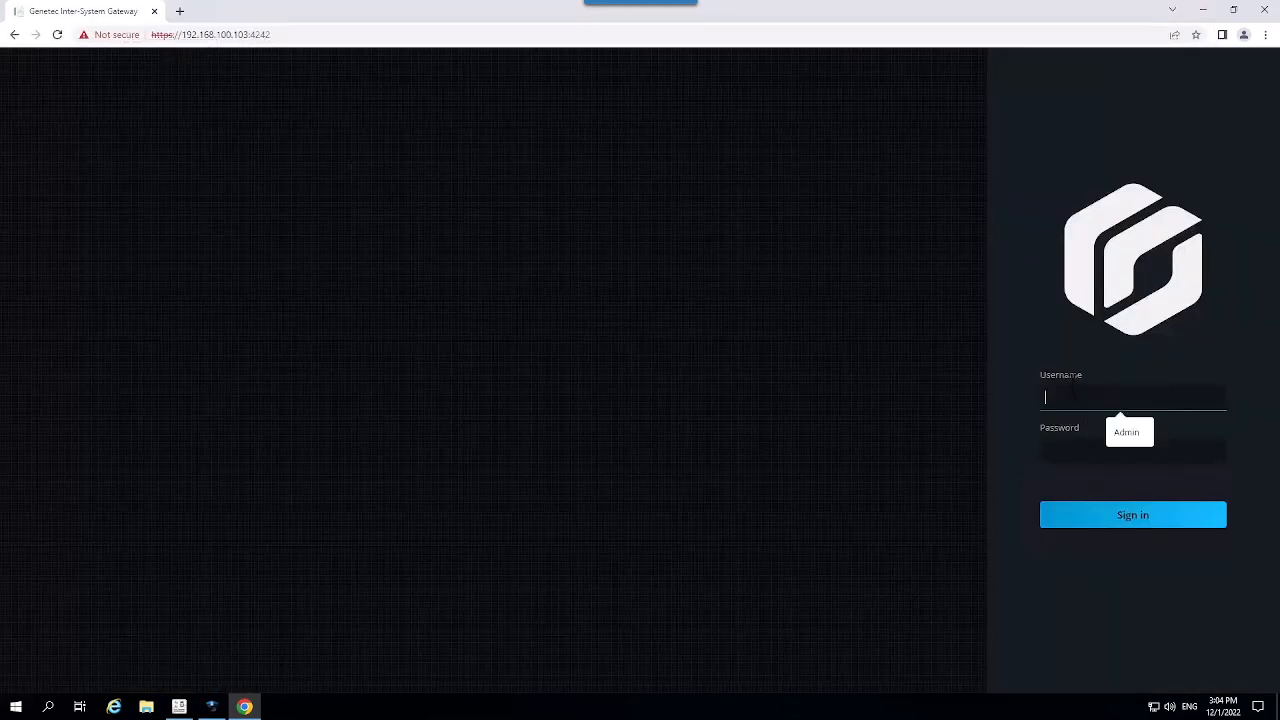
{"action": "type", "text": "isgadmin"}
{"action": "key", "text": "Tab"}
{"action": "type", "text": "••••••••••"}
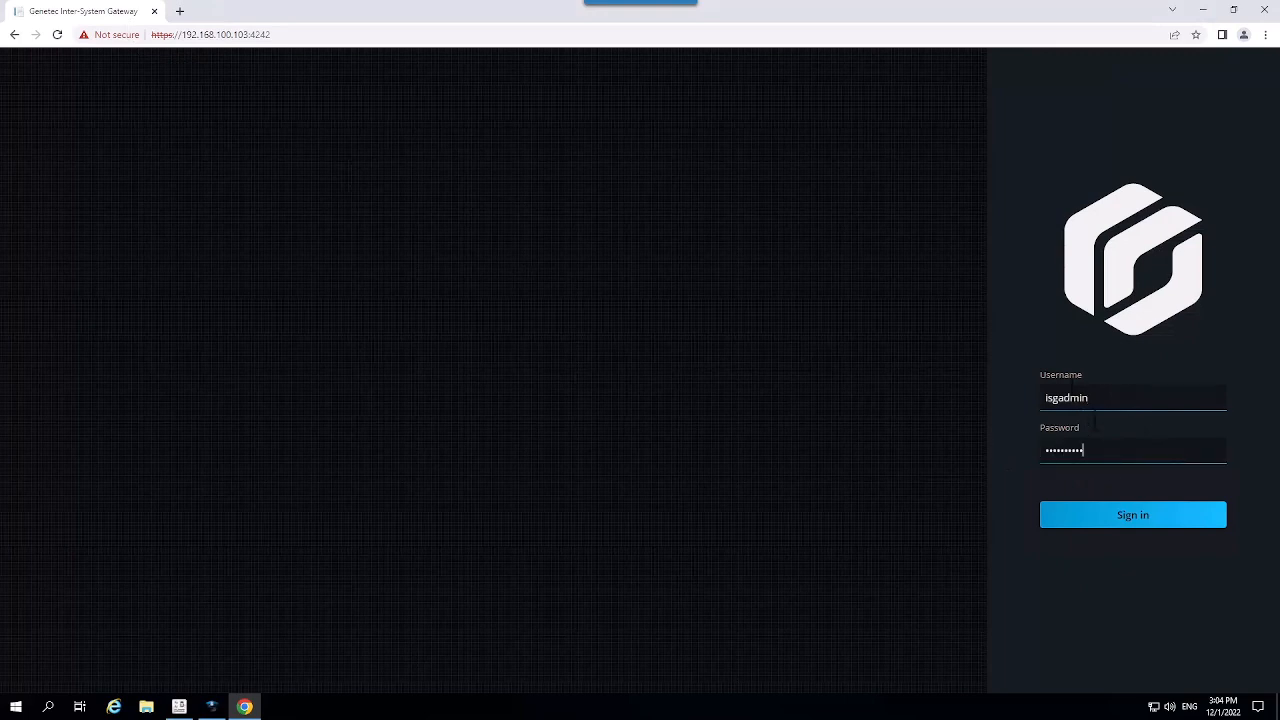
{"action": "left_click", "coordinate": [1110, 524]}
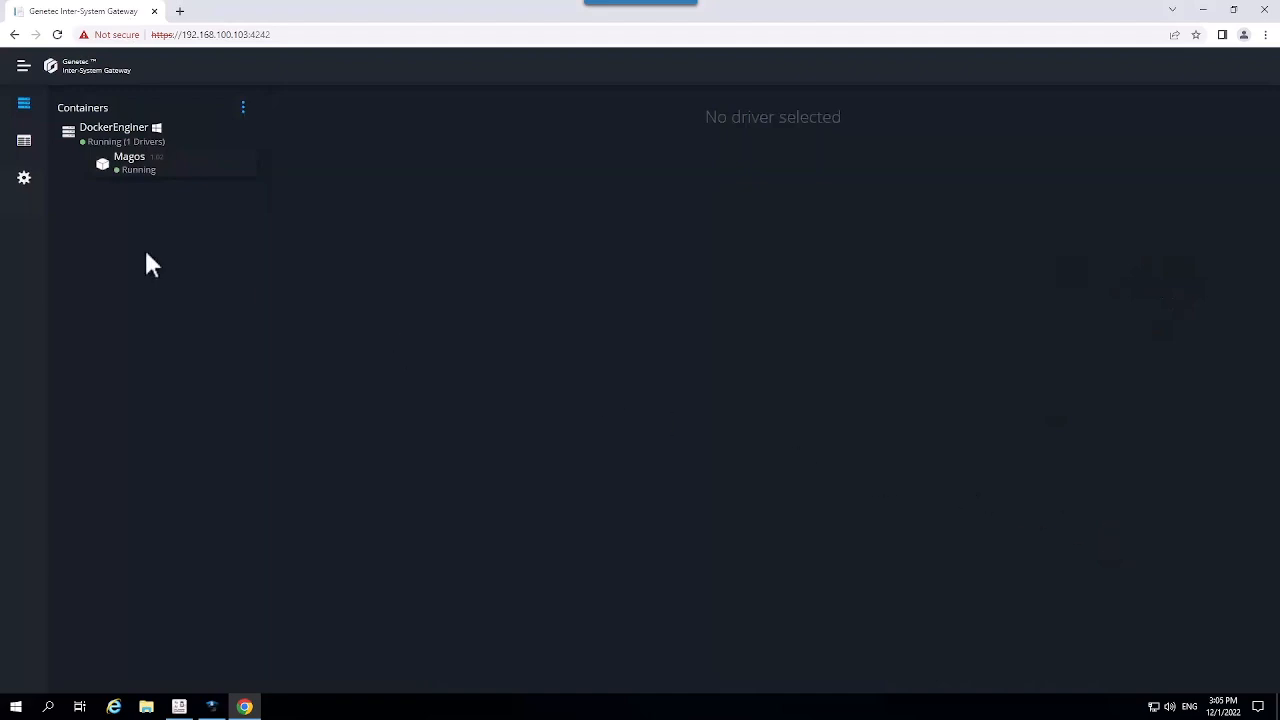
Step: Check the gateway's Docker registry Configuration, return to Containers, and open File Explorer
{"action": "left_click", "coordinate": [24, 179]}
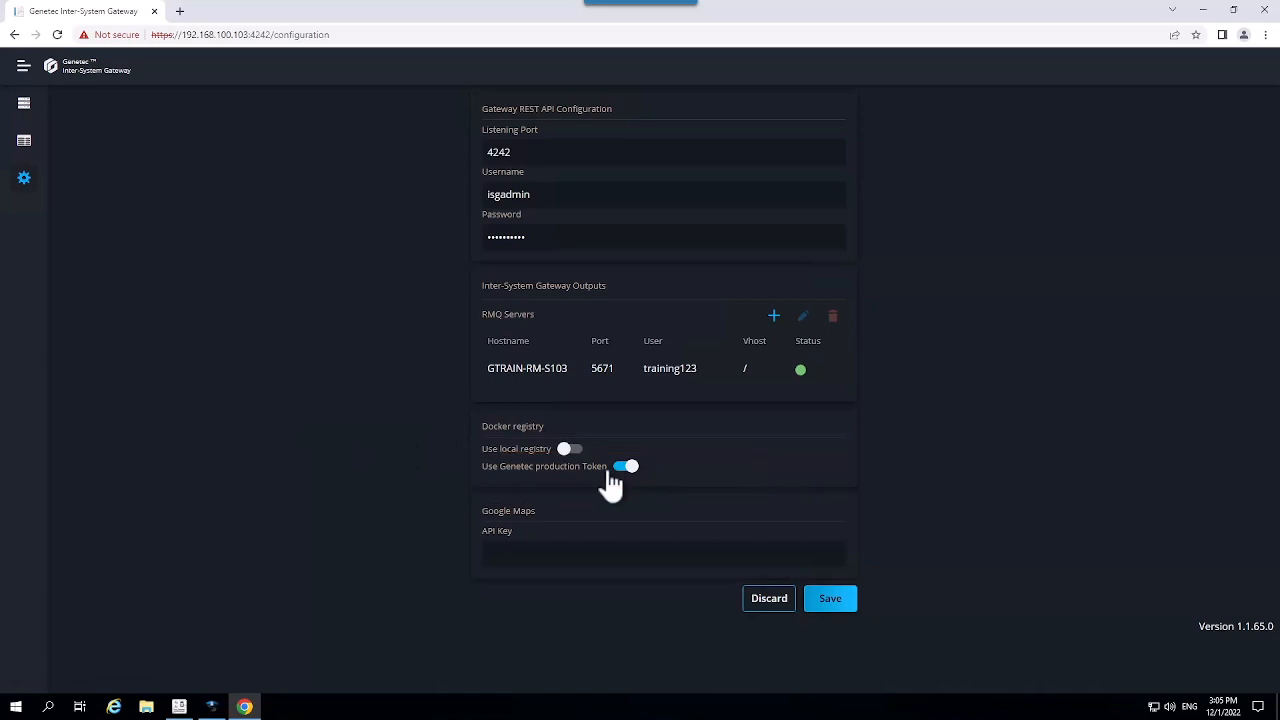
{"action": "left_click", "coordinate": [24, 104]}
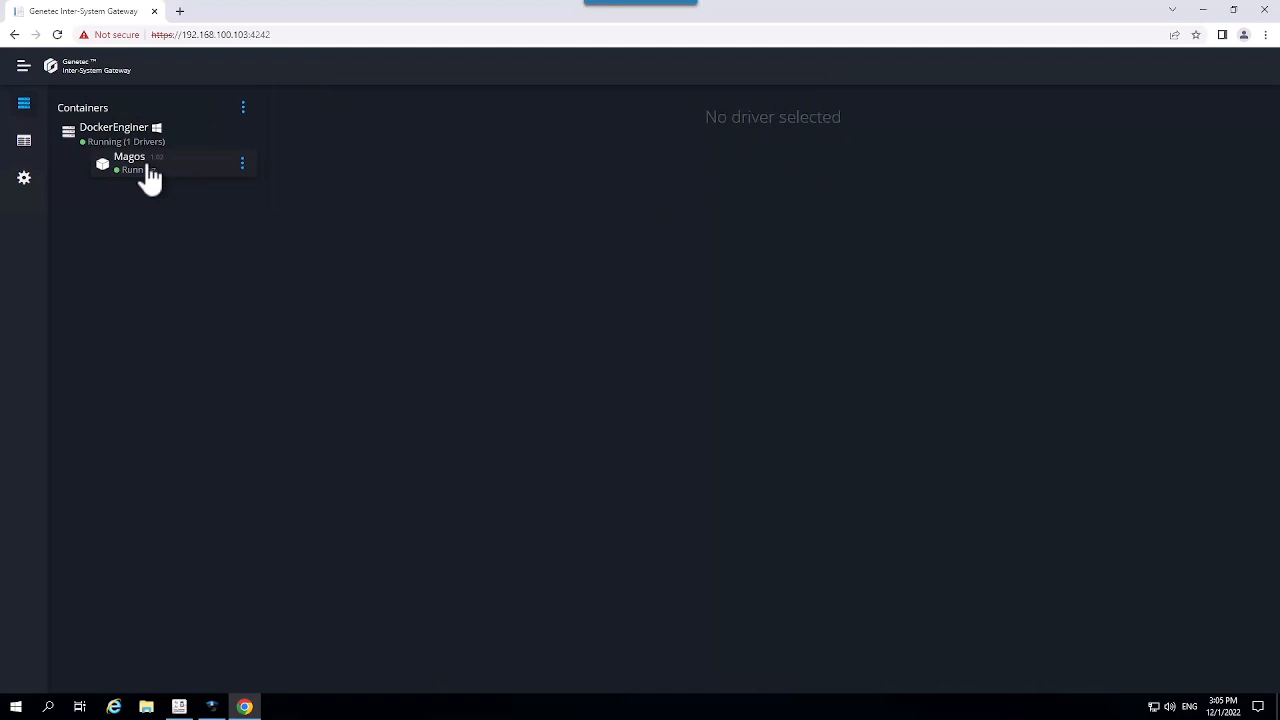
{"action": "left_click", "coordinate": [146, 707]}
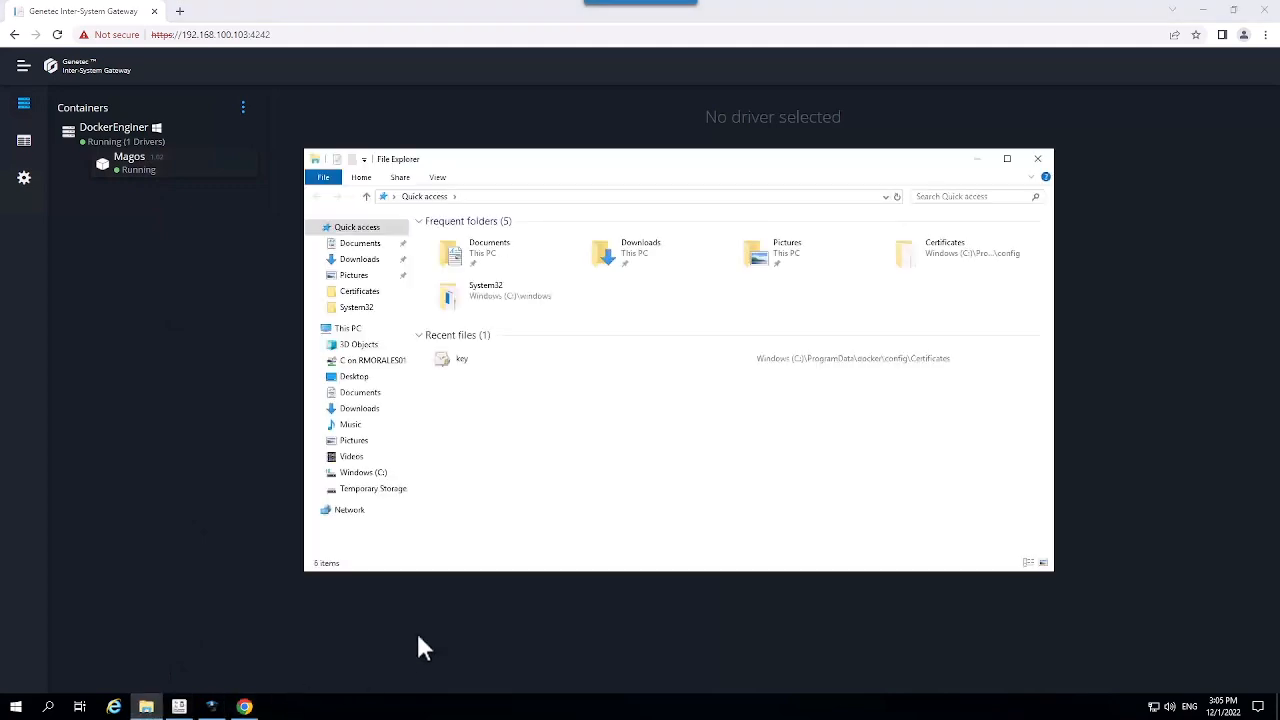
Step: Browse the Windows (C:) drive in File Explorer, then close the window
{"action": "left_click", "coordinate": [368, 472]}
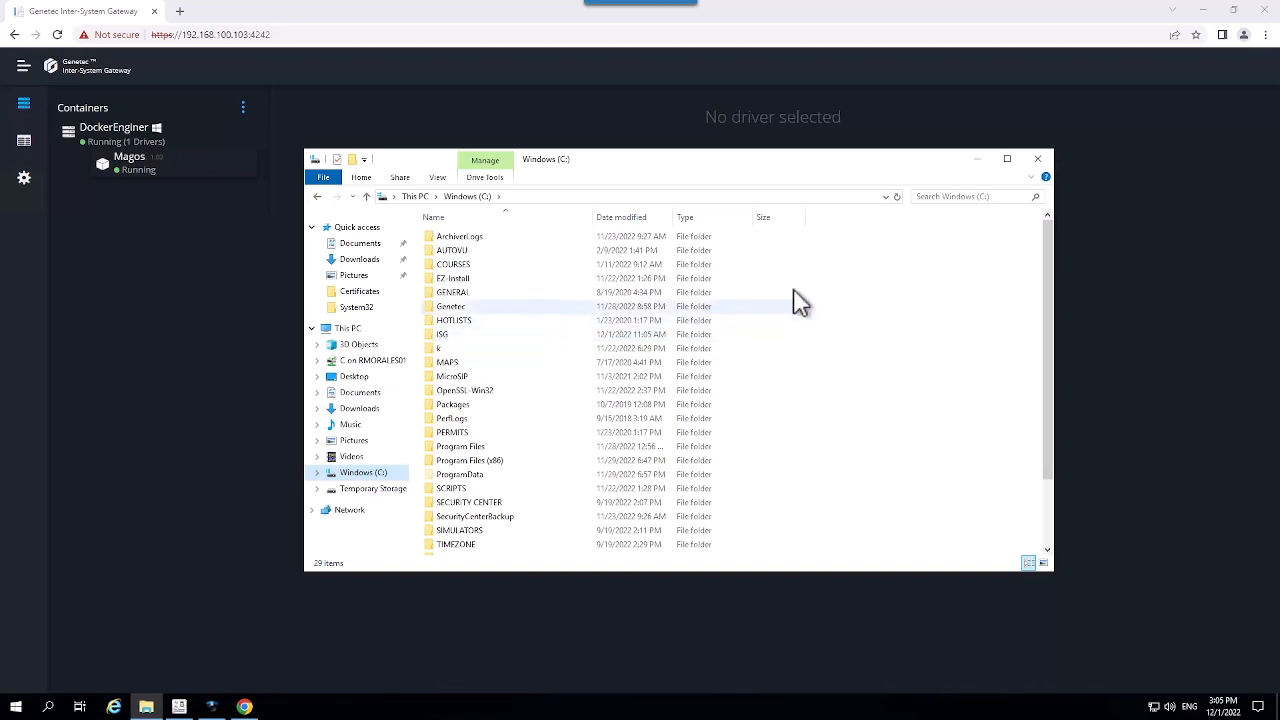
{"action": "left_click", "coordinate": [1043, 160]}
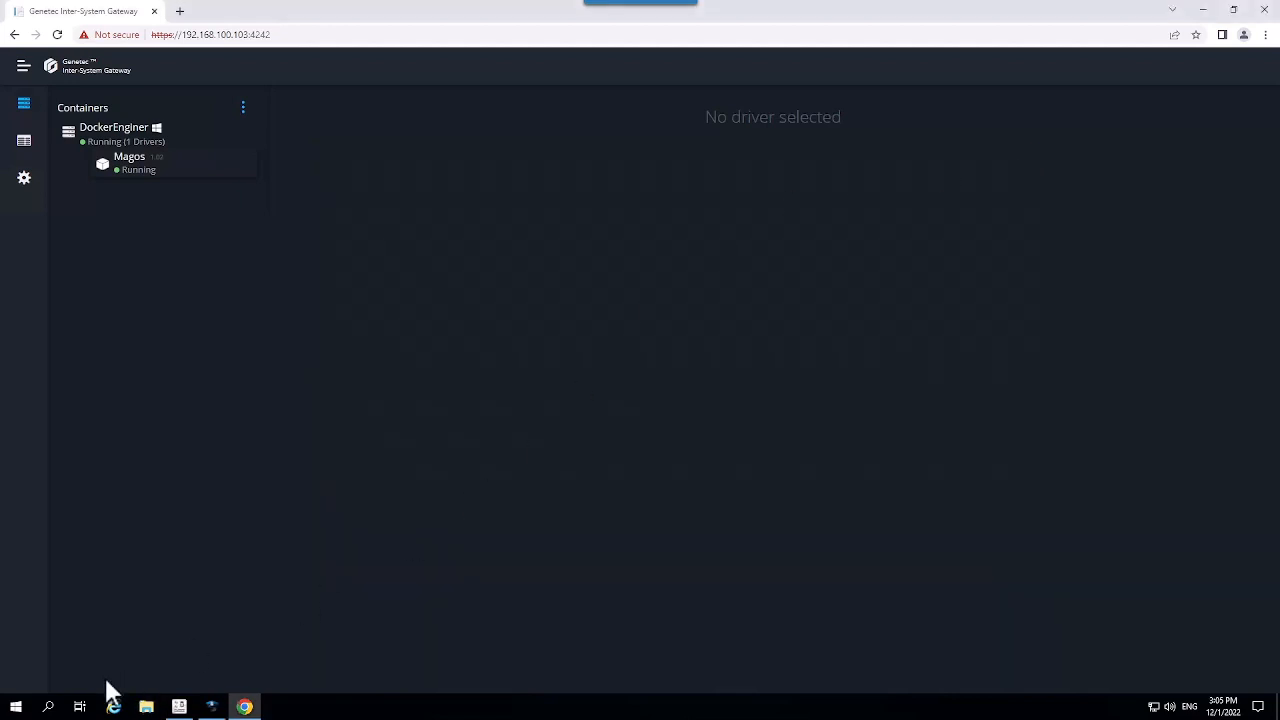
Step: Launch Command Prompt as administrator from Windows search
{"action": "left_click", "coordinate": [47, 707]}
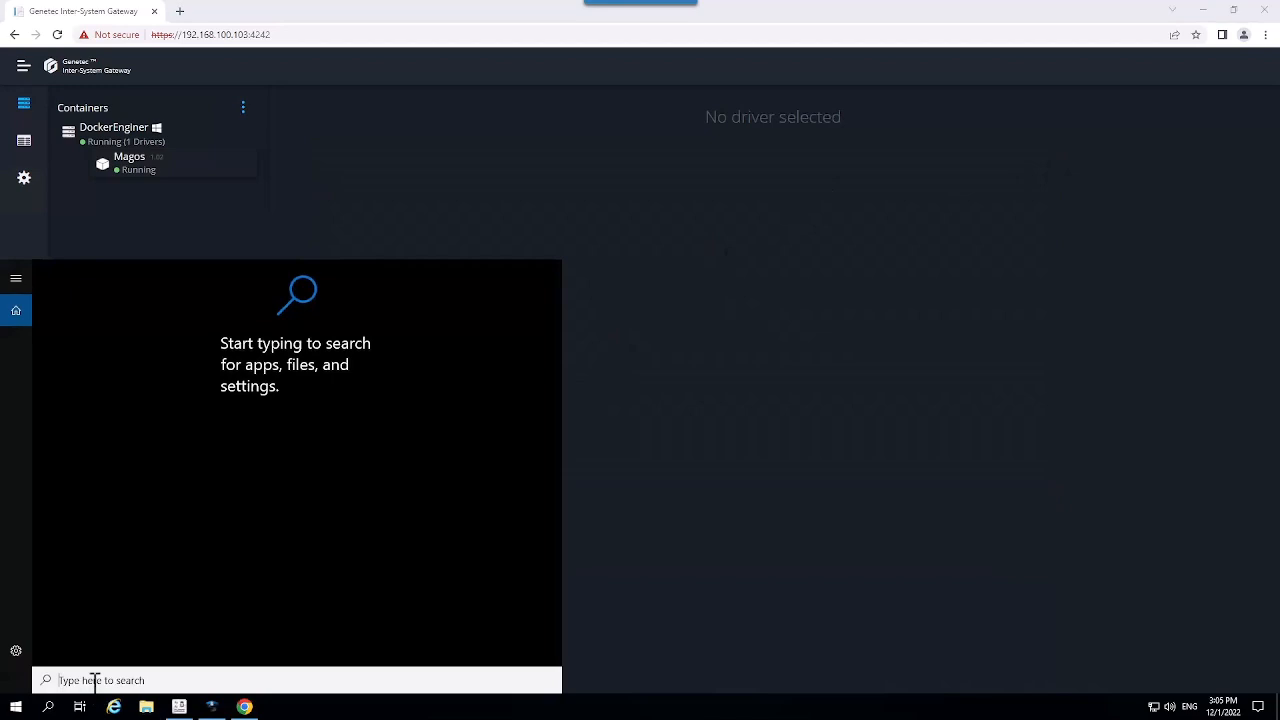
{"action": "type", "text": "cmd"}
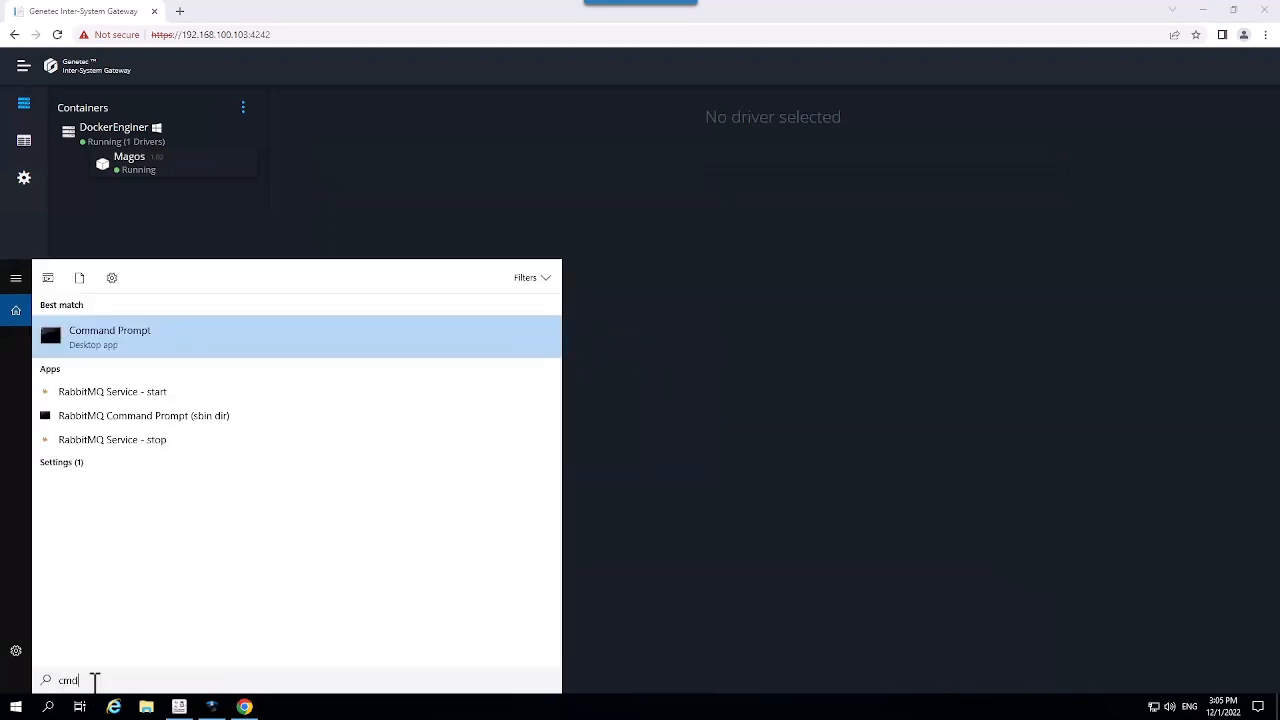
{"action": "right_click", "coordinate": [113, 352]}
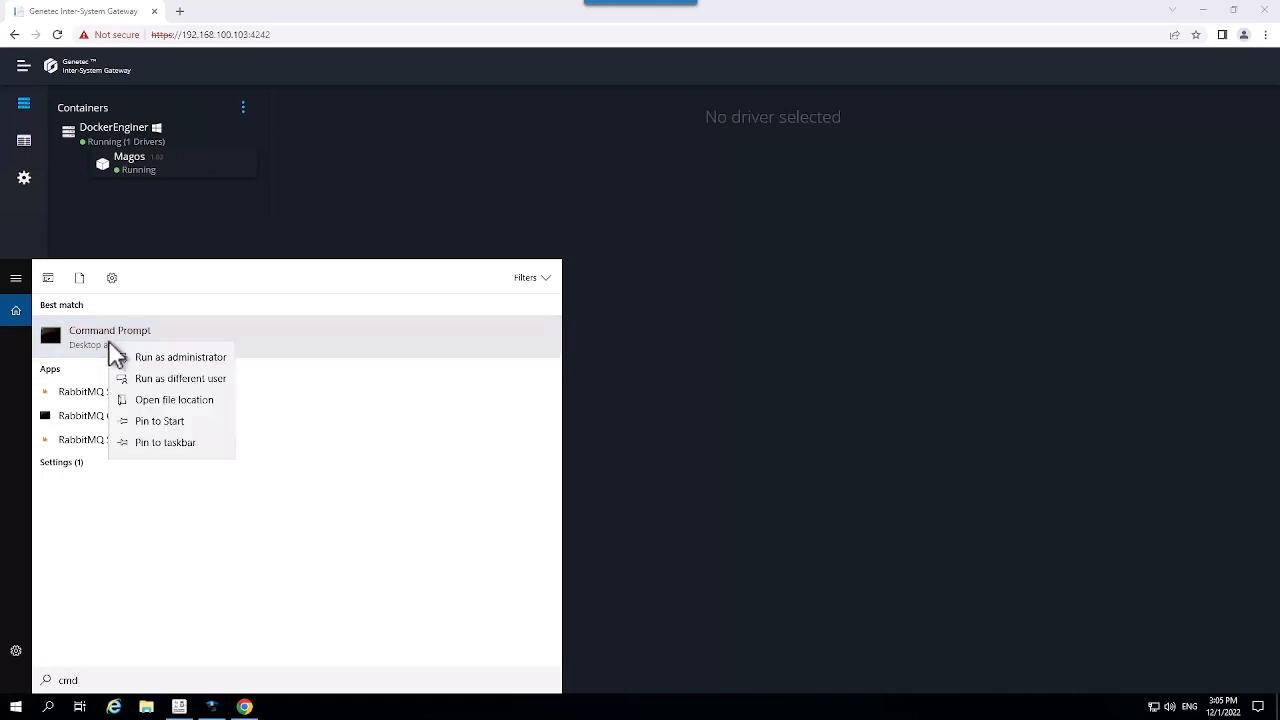
{"action": "left_click", "coordinate": [149, 360]}
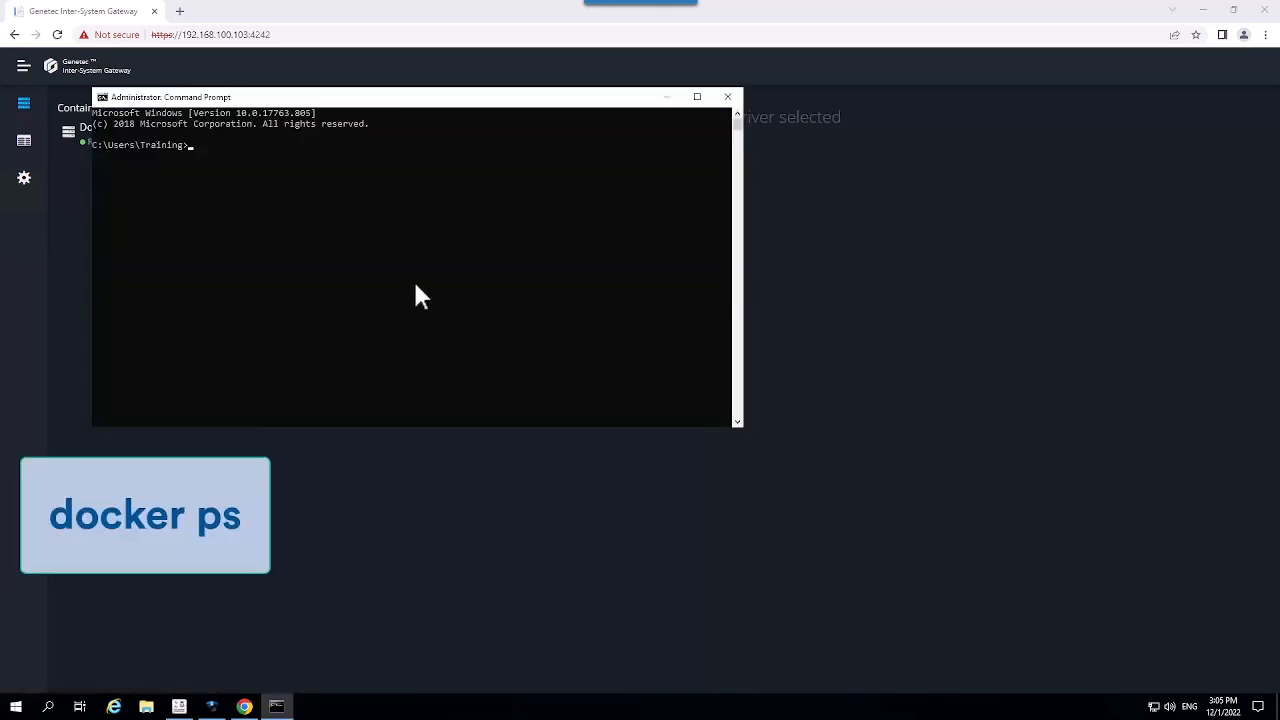
Step: Run docker ps to list the running magos:1.02 container, then cd\ to C:\
{"action": "type", "text": "docker ps"}
{"action": "key", "text": "Return"}
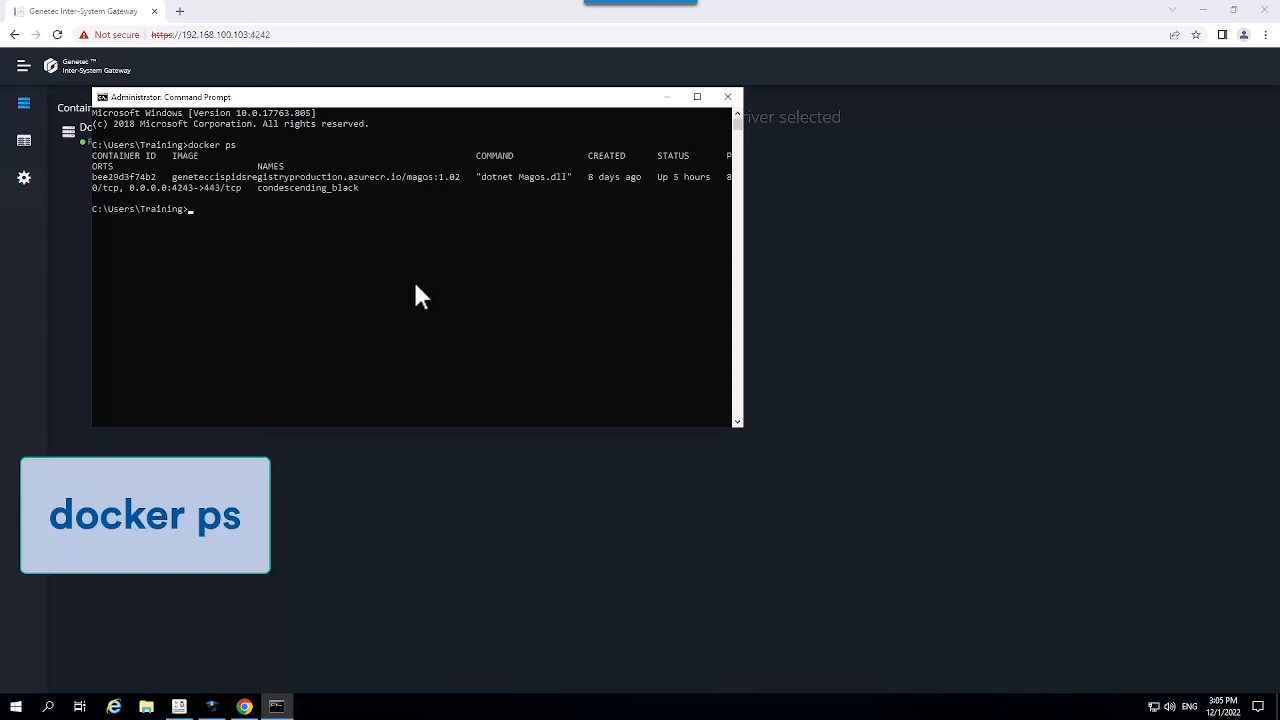
{"action": "left_click", "coordinate": [697, 96]}
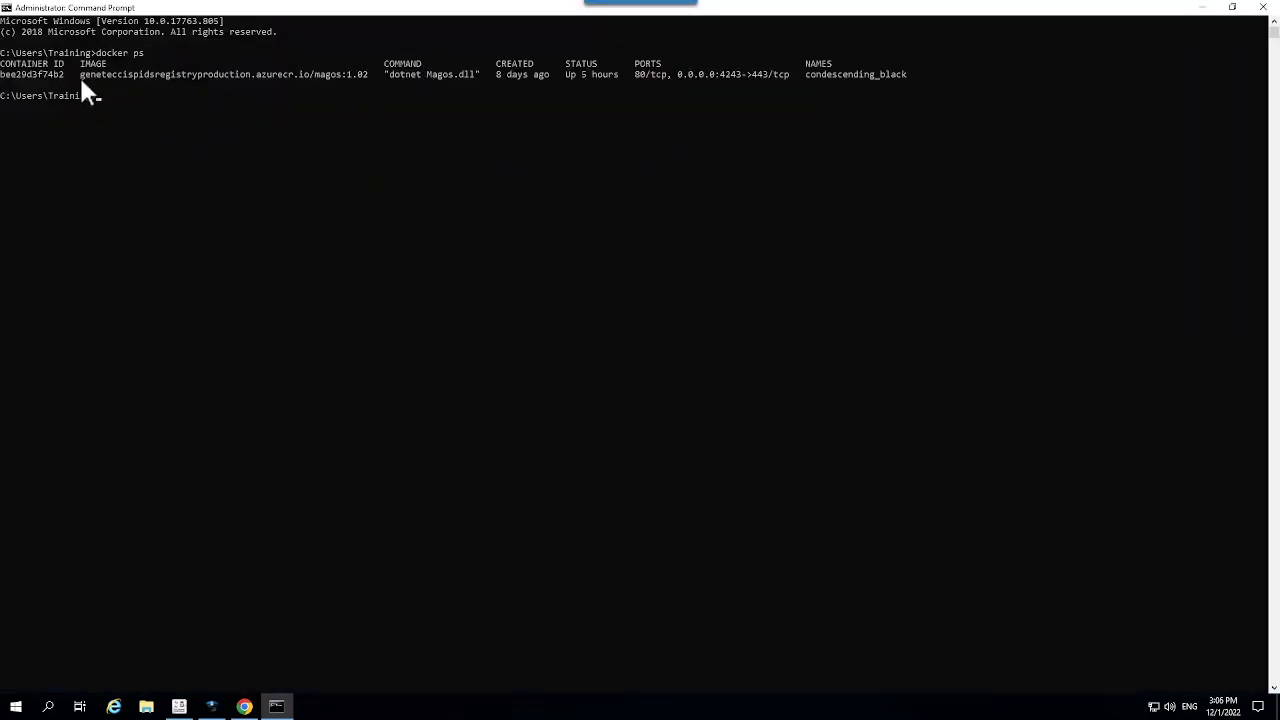
{"action": "left_click_drag", "start_coordinate": [80, 74], "coordinate": [360, 80]}
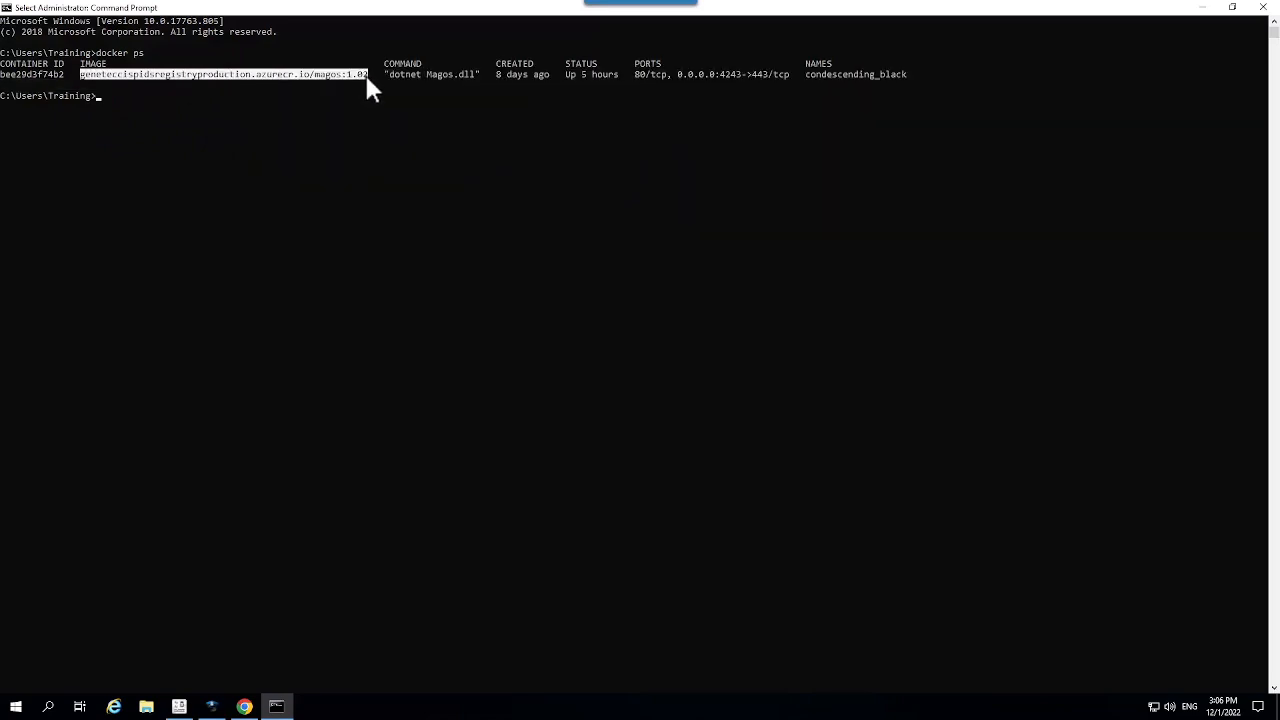
{"action": "left_click", "coordinate": [108, 95]}
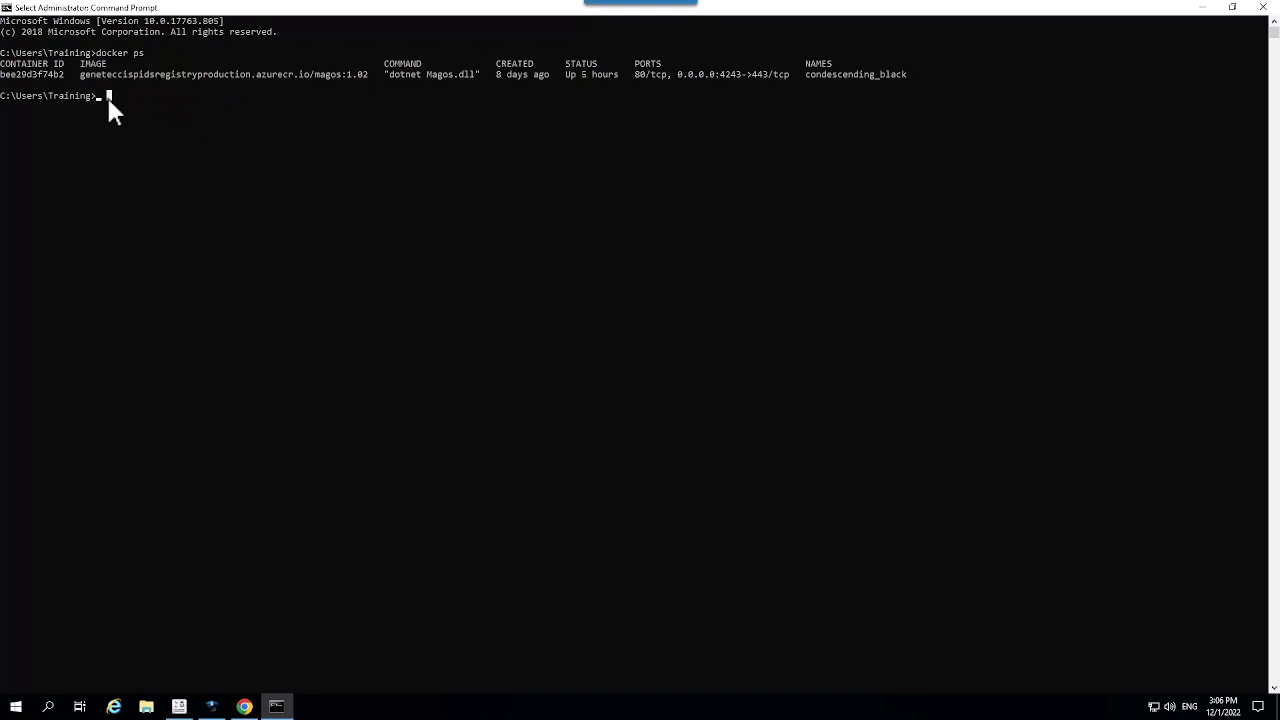
{"action": "type", "text": "cd\\"}
{"action": "key", "text": "Return"}
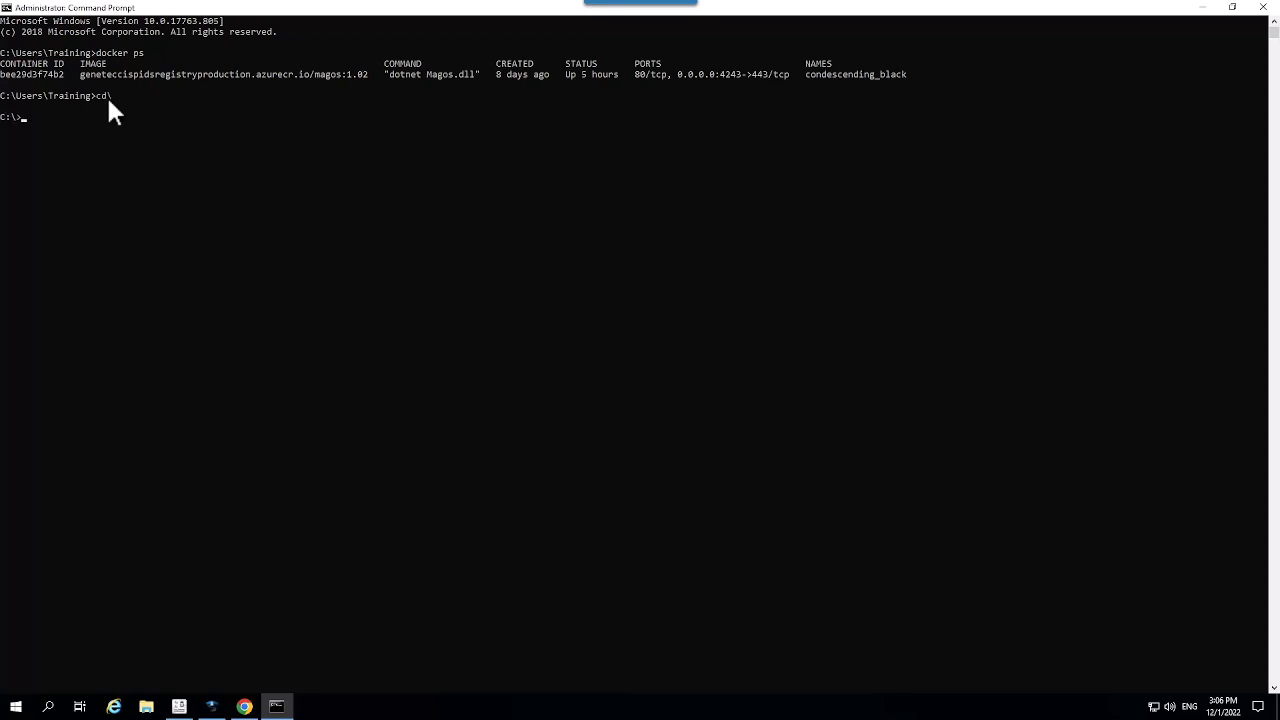
Step: From the C:\ISG folder, export the magos:1.02 image to magos.tar with docker save
{"action": "type", "text": "cd isg"}
{"action": "key", "text": "Return"}
{"action": "type", "text": "docker save --output"}
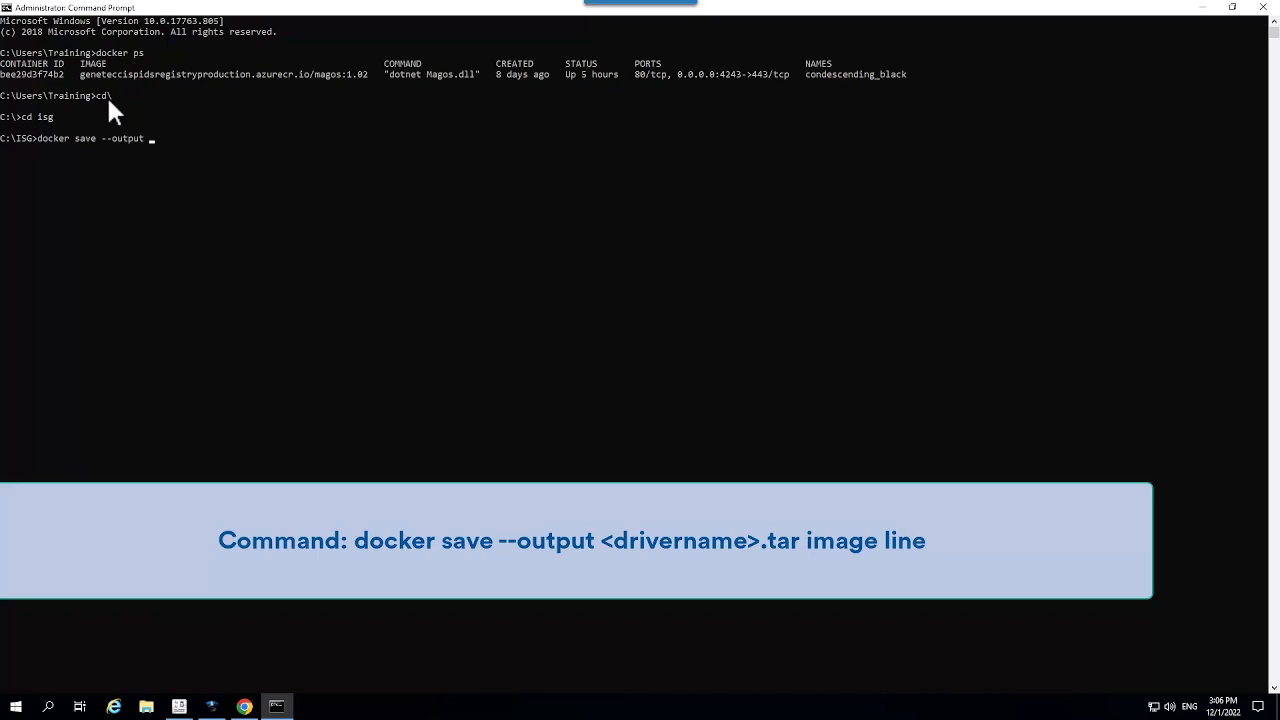
{"action": "type", "text": " magos.tar"}
{"action": "left_click_drag", "start_coordinate": [80, 74], "coordinate": [97, 75]}
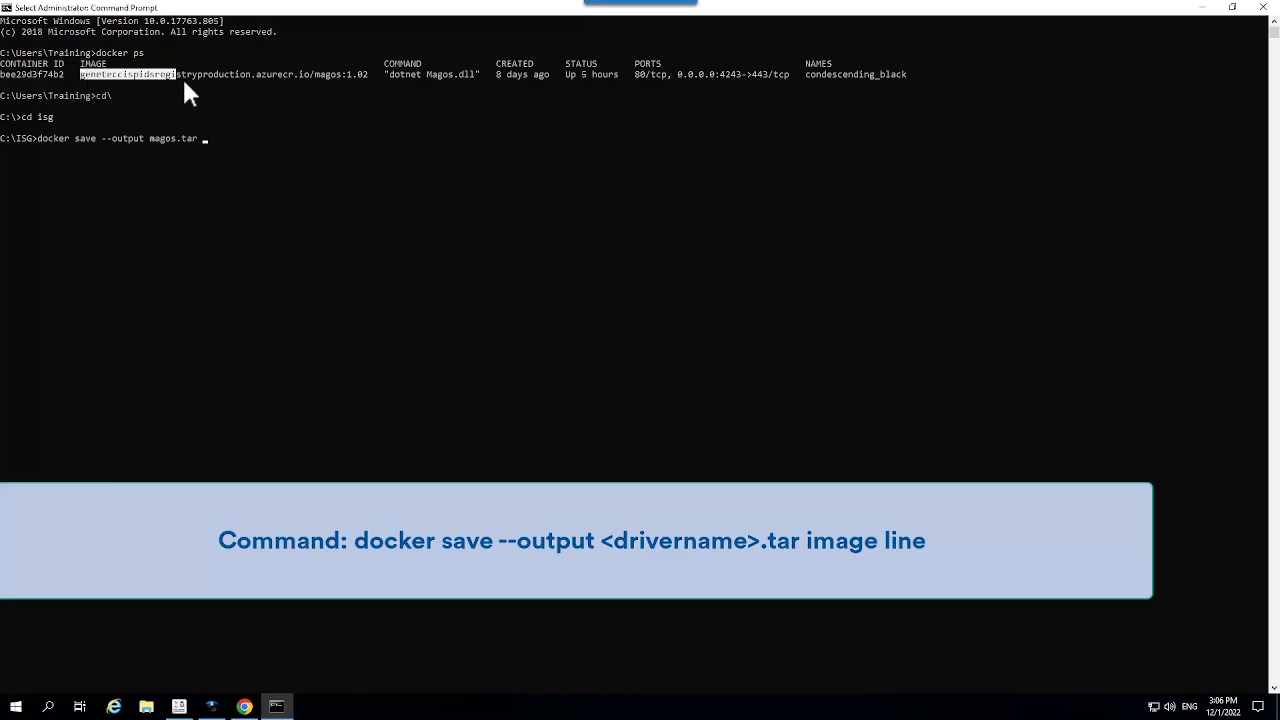
{"action": "left_click_drag", "start_coordinate": [183, 82], "coordinate": [364, 80]}
{"action": "key", "text": "super+c"}
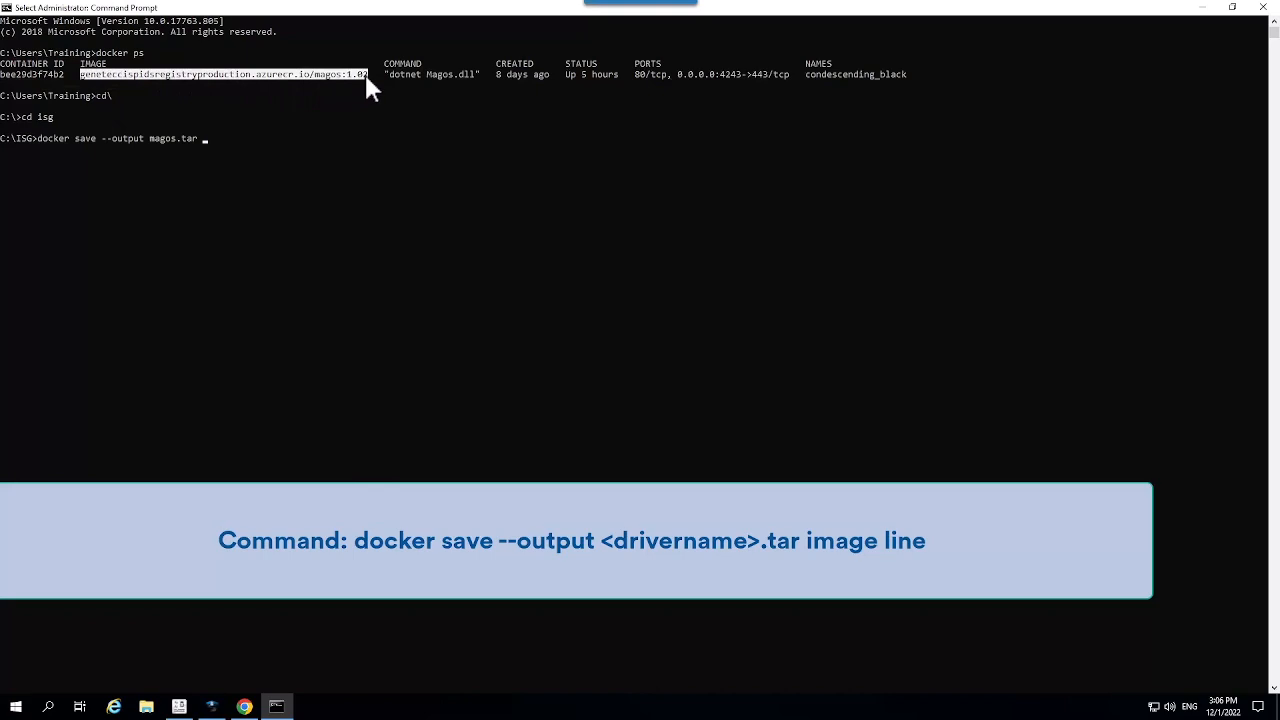
{"action": "right_click", "coordinate": [366, 77]}
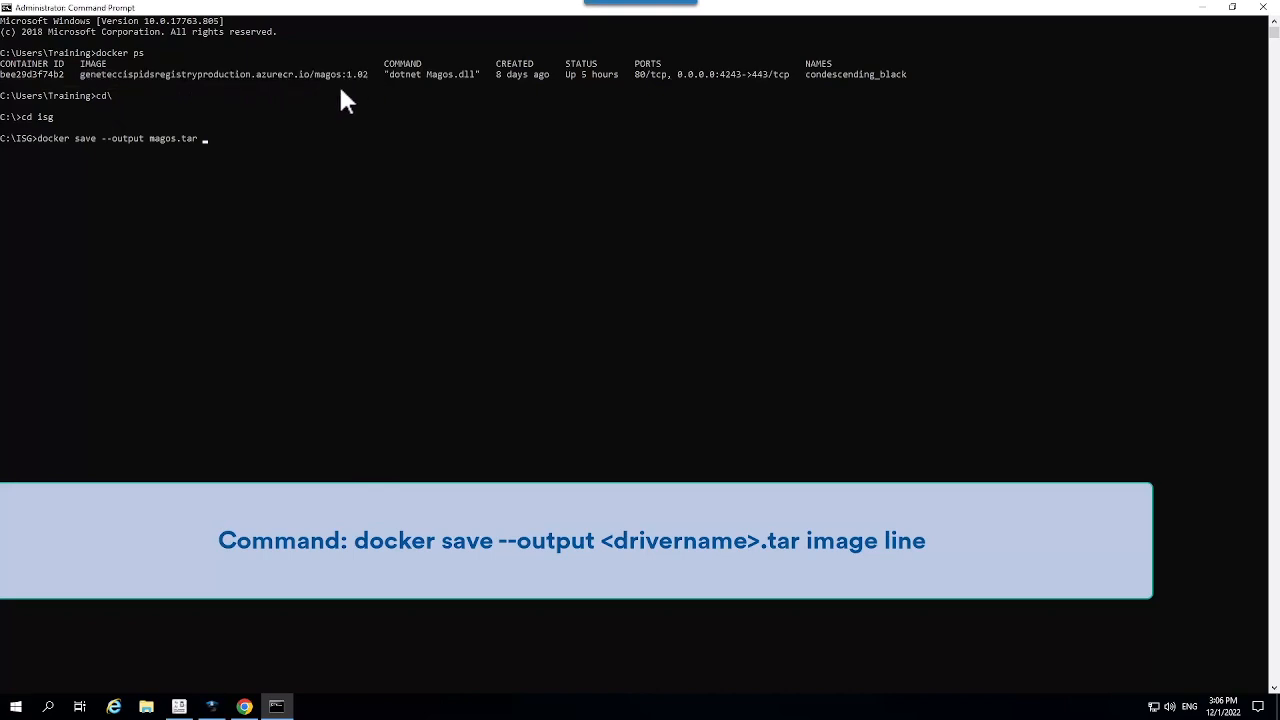
{"action": "right_click", "coordinate": [221, 152]}
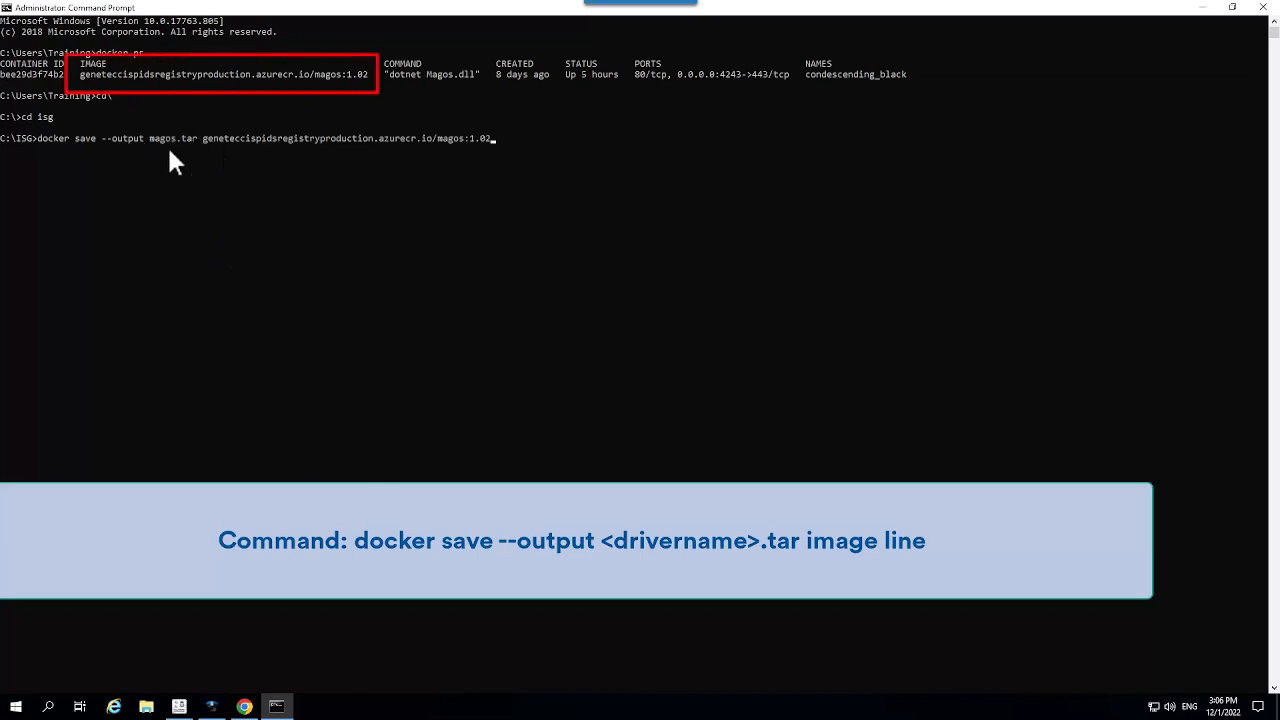
{"action": "key", "text": "Return"}
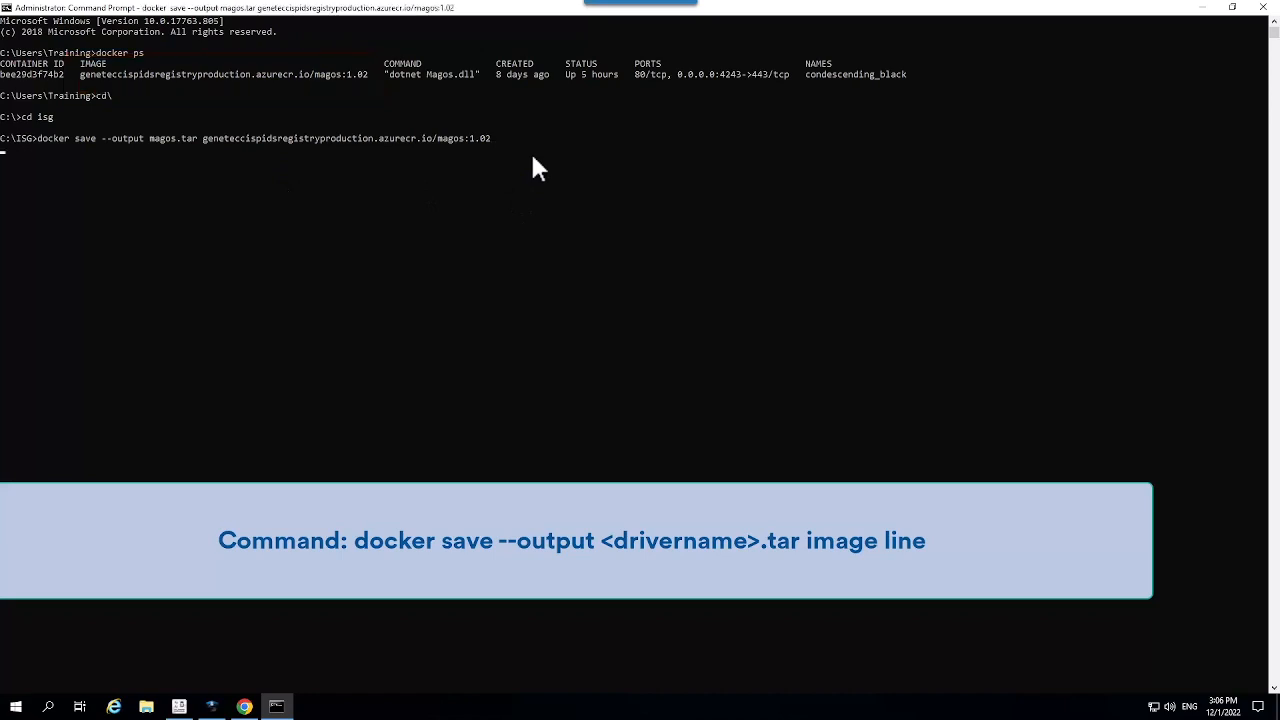
{"action": "left_click", "coordinate": [146, 707]}
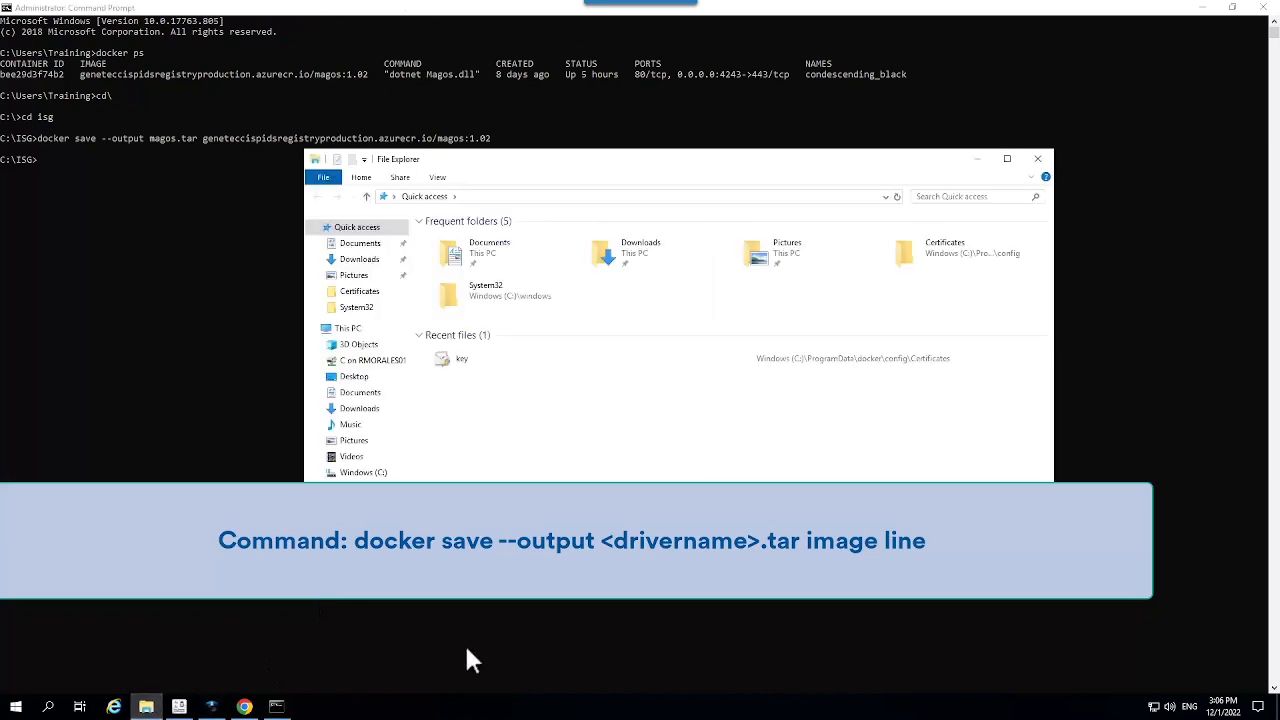
{"action": "left_click", "coordinate": [379, 476]}
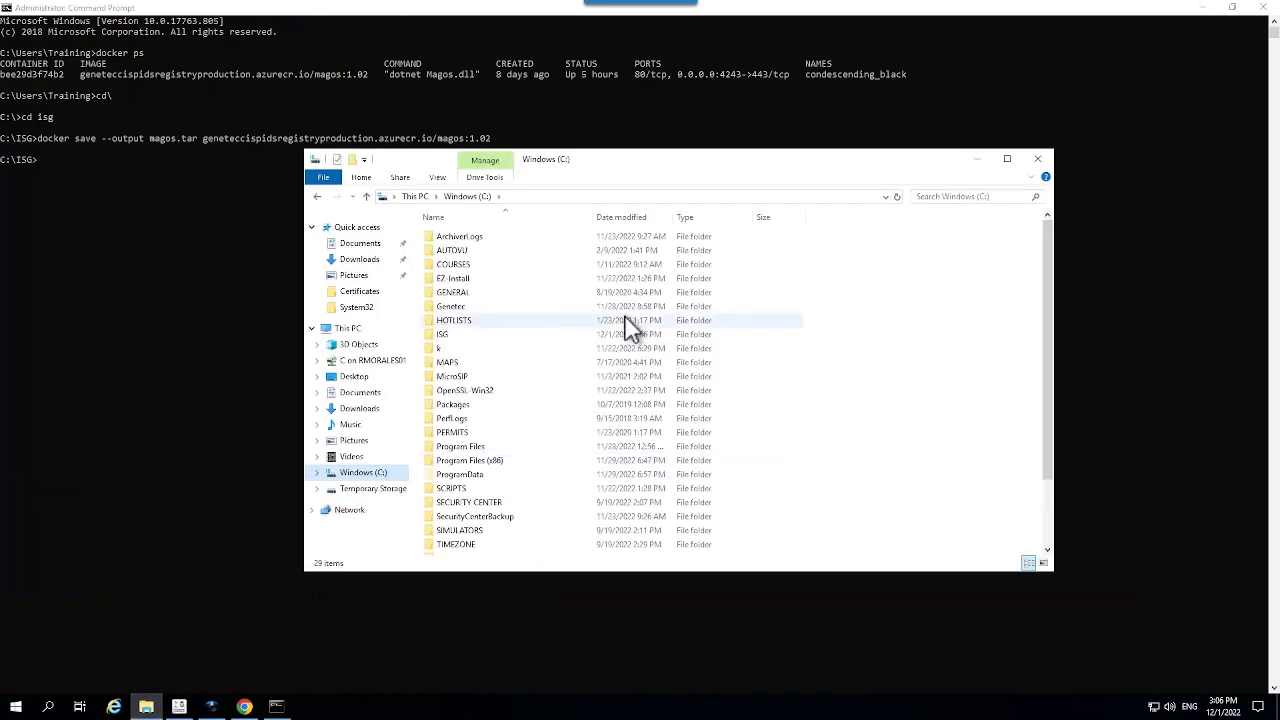
{"action": "left_click", "coordinate": [441, 337]}
{"action": "double_click", "coordinate": [441, 338]}
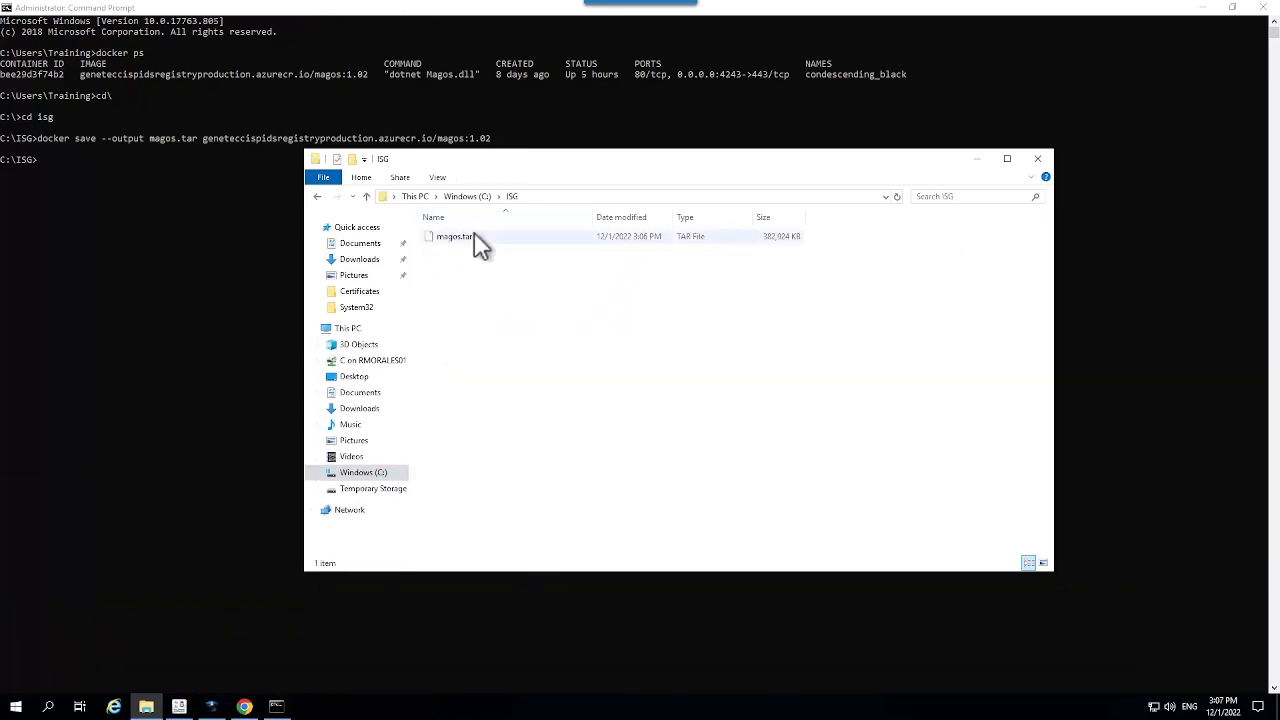
{"action": "left_click", "coordinate": [113, 268]}
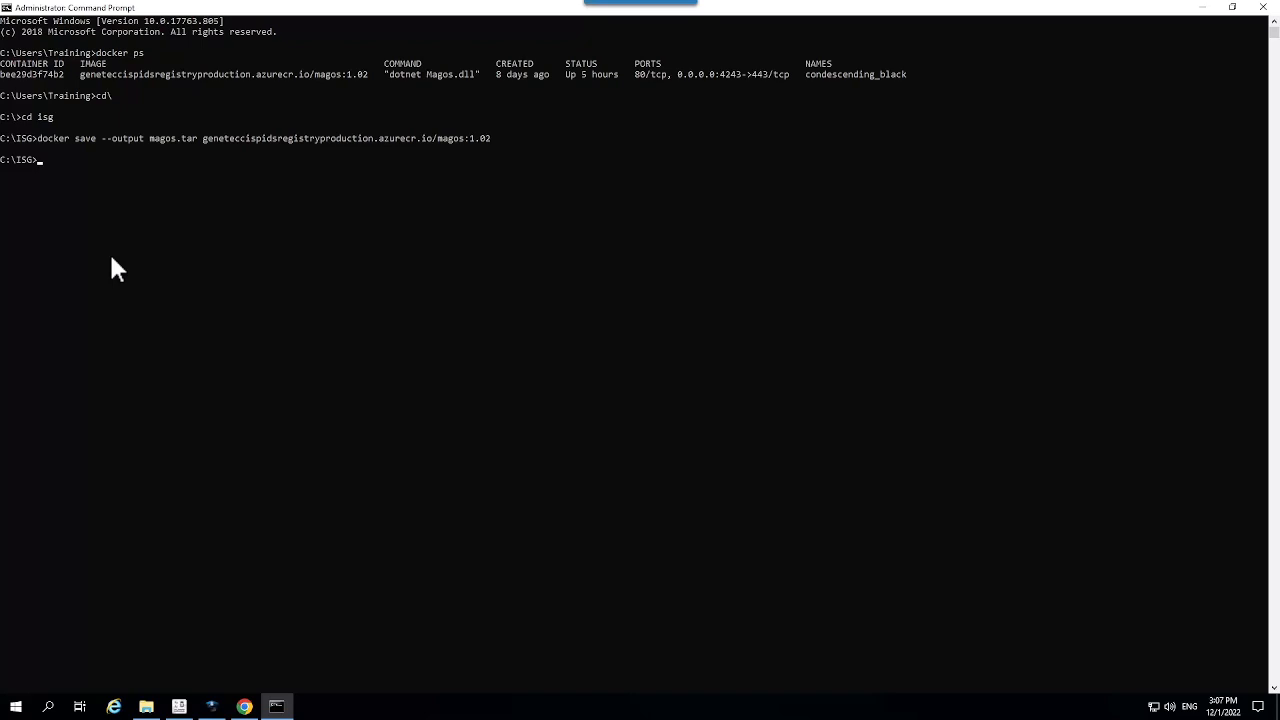
Step: Load magos.tar with docker load, then list images to confirm magos 1.02 at 383MB
{"action": "type", "text": "docker load --input magos.tr"}
{"action": "key", "text": "BackSpace"}
{"action": "type", "text": "ar"}
{"action": "key", "text": "Return"}
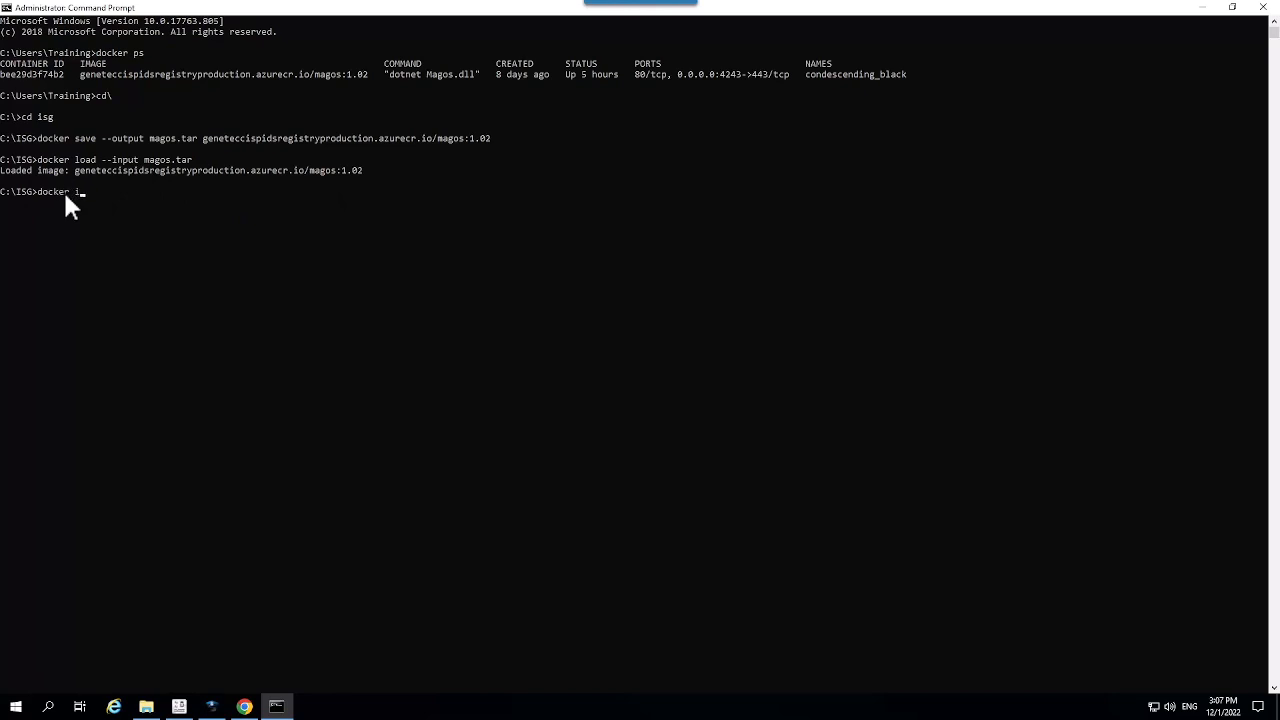
{"action": "type", "text": "es"}
{"action": "key", "text": "Return"}
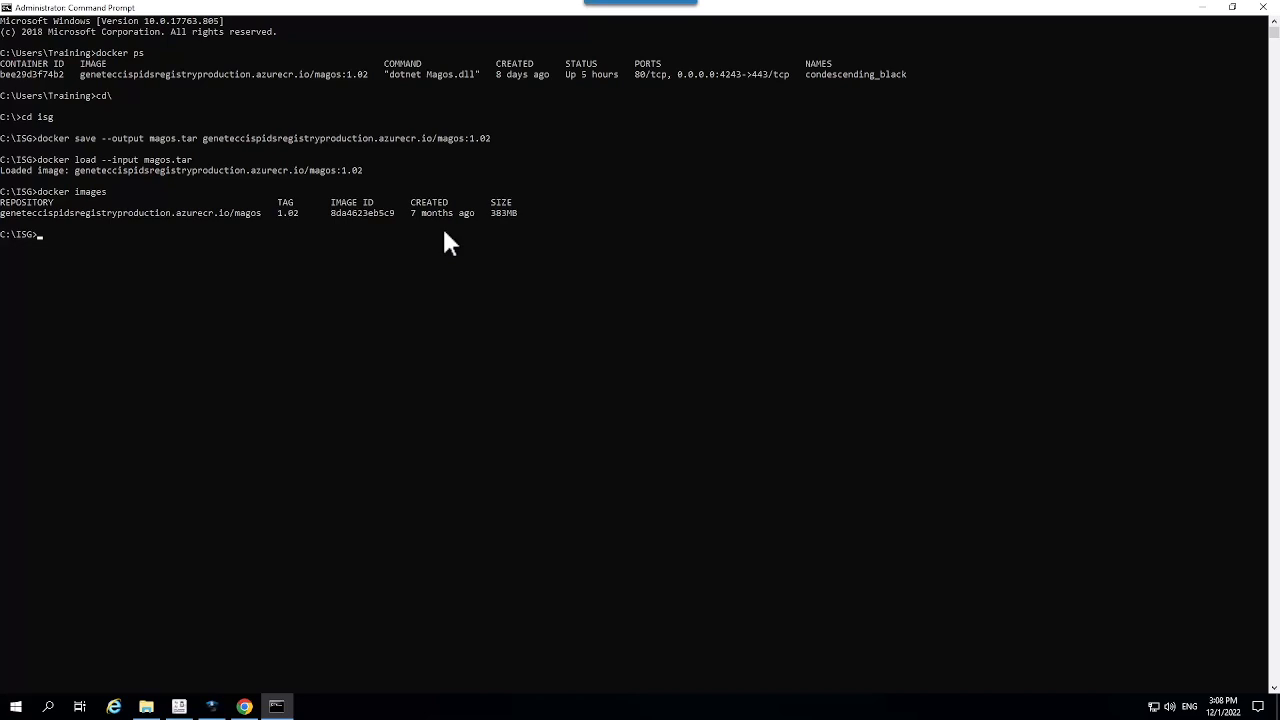
Step: Turn on Use local registry in the gateway settings and save the configuration
{"action": "left_click", "coordinate": [1204, 10]}
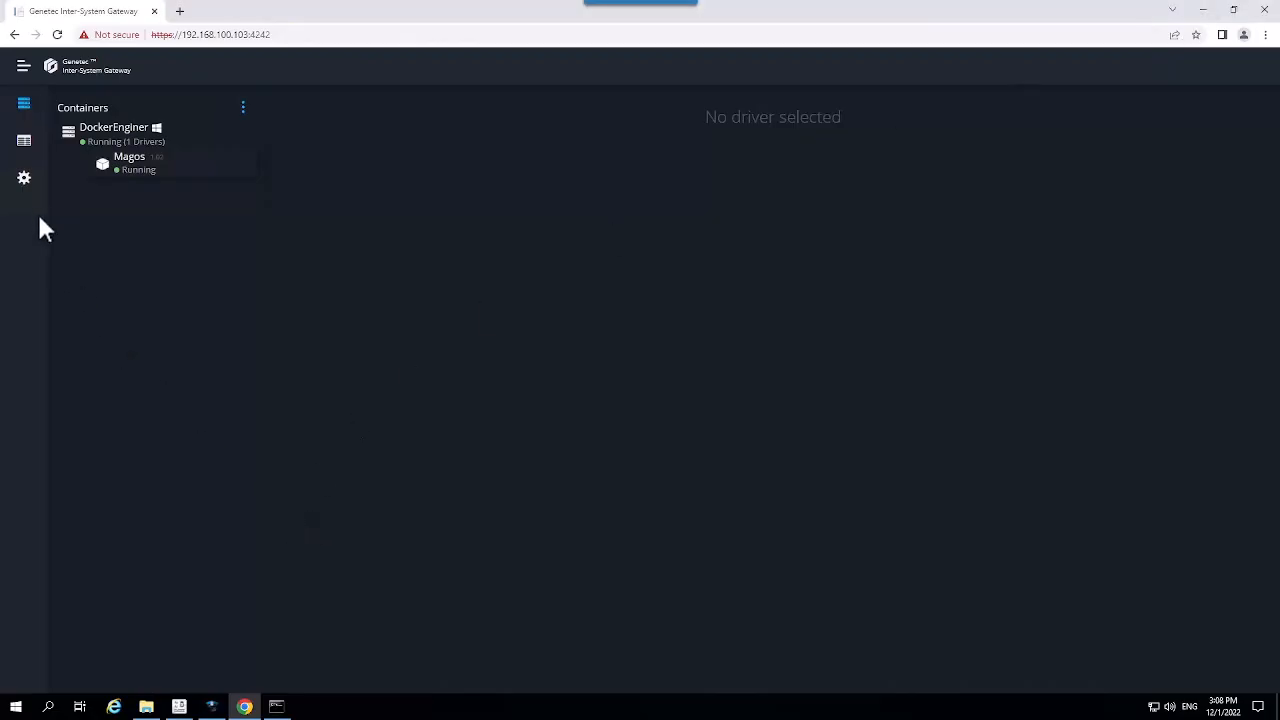
{"action": "left_click", "coordinate": [24, 178]}
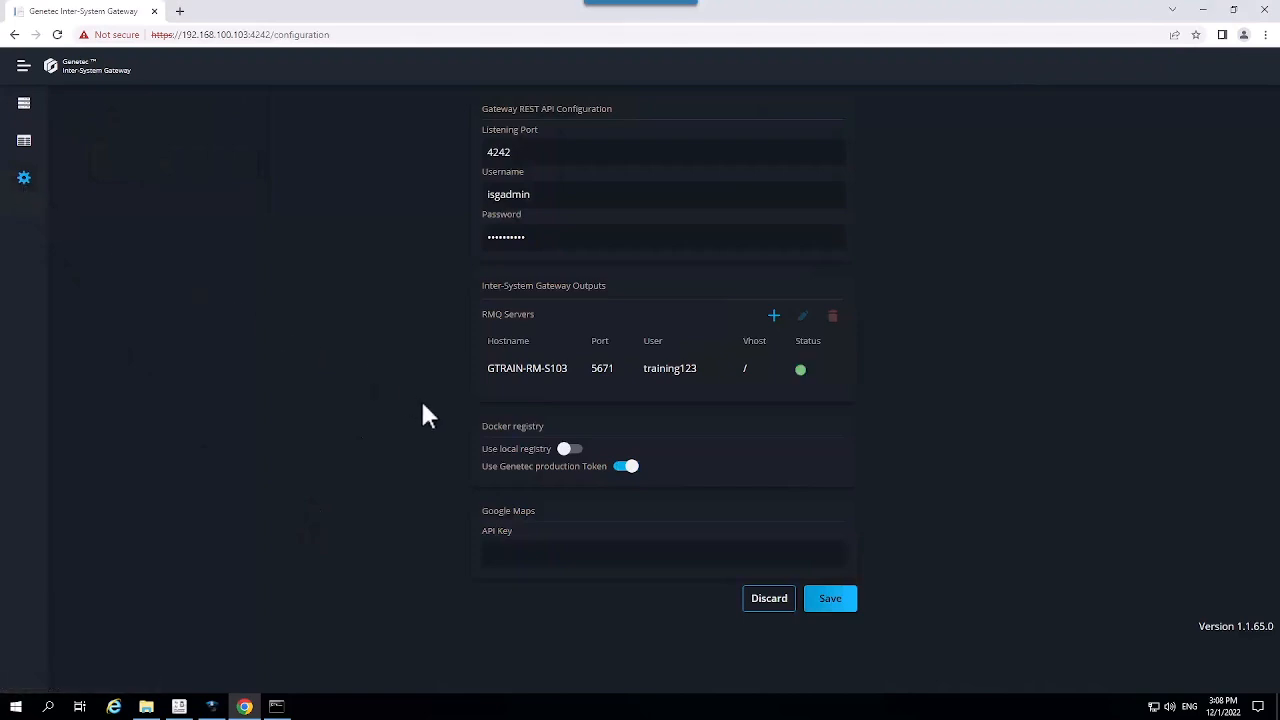
{"action": "left_click", "coordinate": [575, 452]}
{"action": "left_click", "coordinate": [833, 592]}
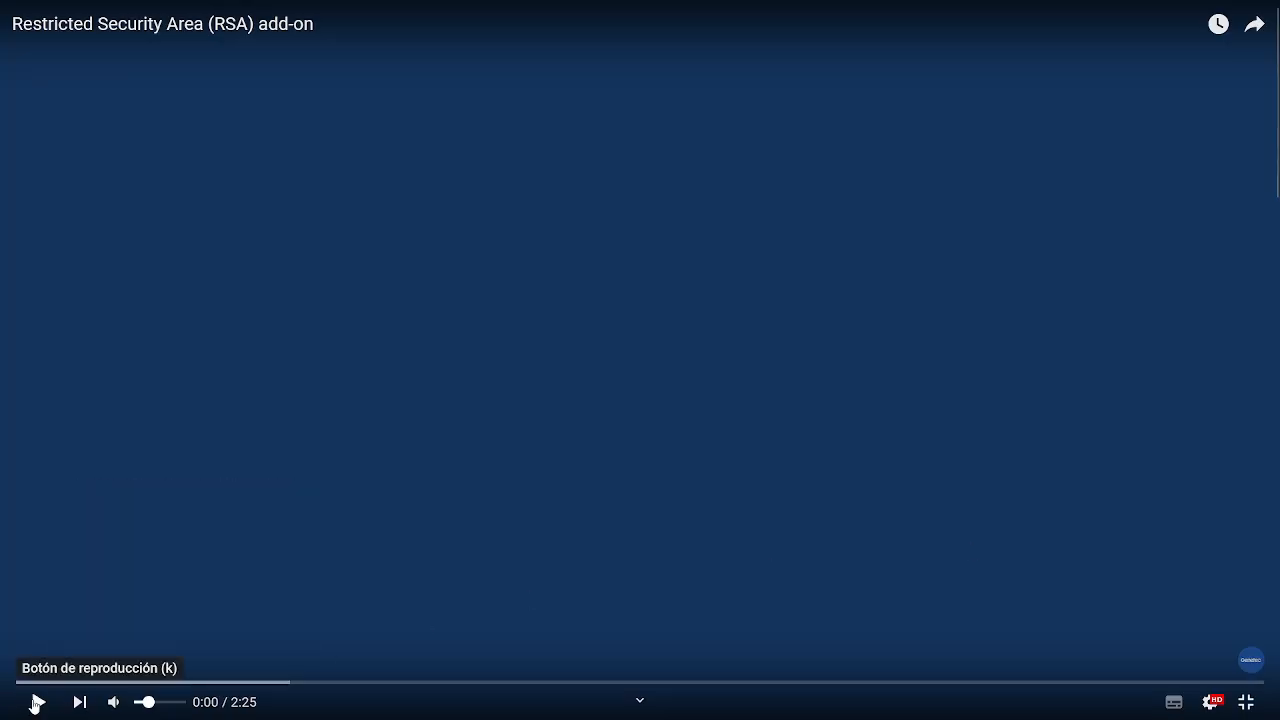
Step: Start playing the Security Desk RSA demo video showing the Airport map
{"action": "left_click", "coordinate": [37, 700]}
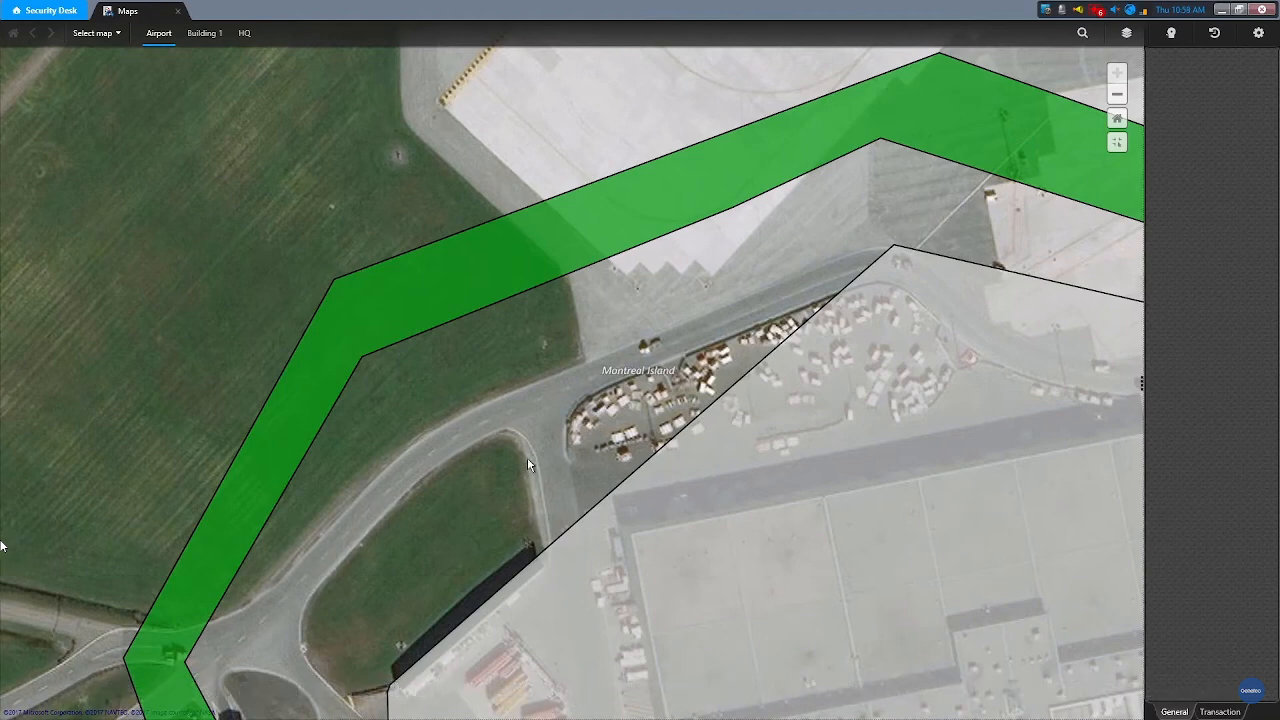
Step: Arm the Warehouse zone from its details popup
{"action": "left_click", "coordinate": [638, 489]}
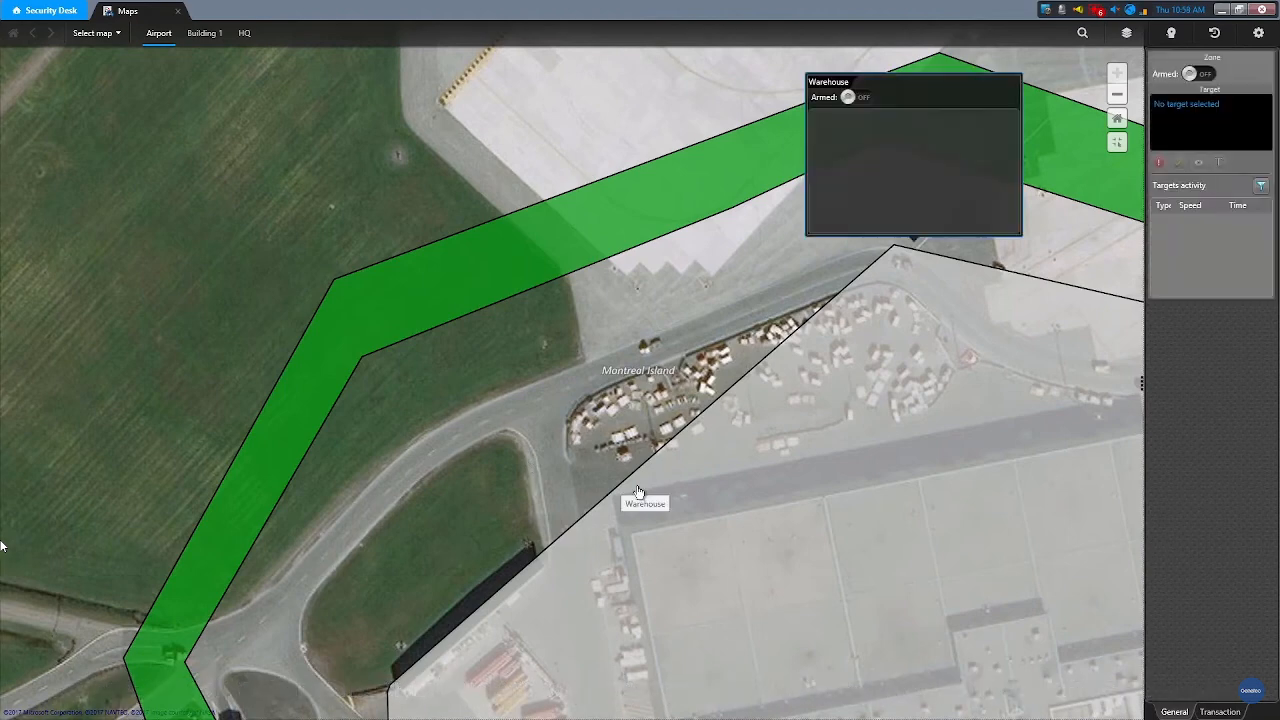
{"action": "left_click", "coordinate": [864, 97]}
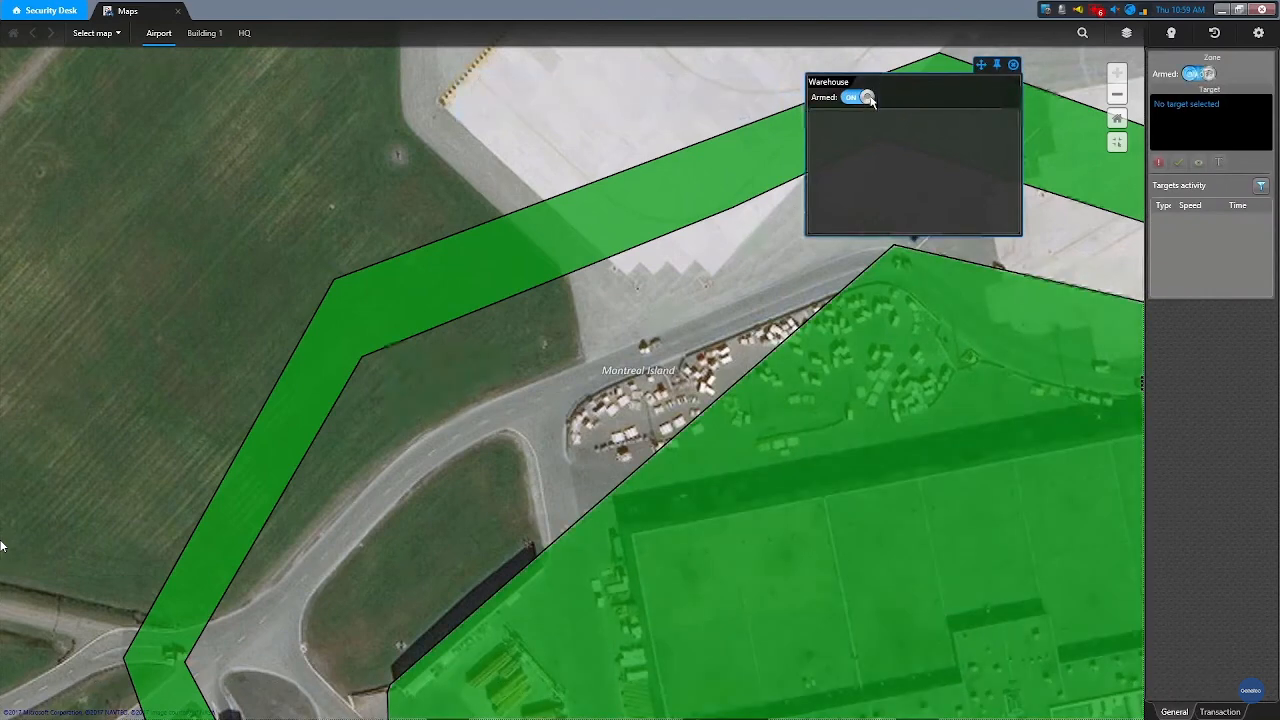
{"action": "left_click", "coordinate": [249, 192]}
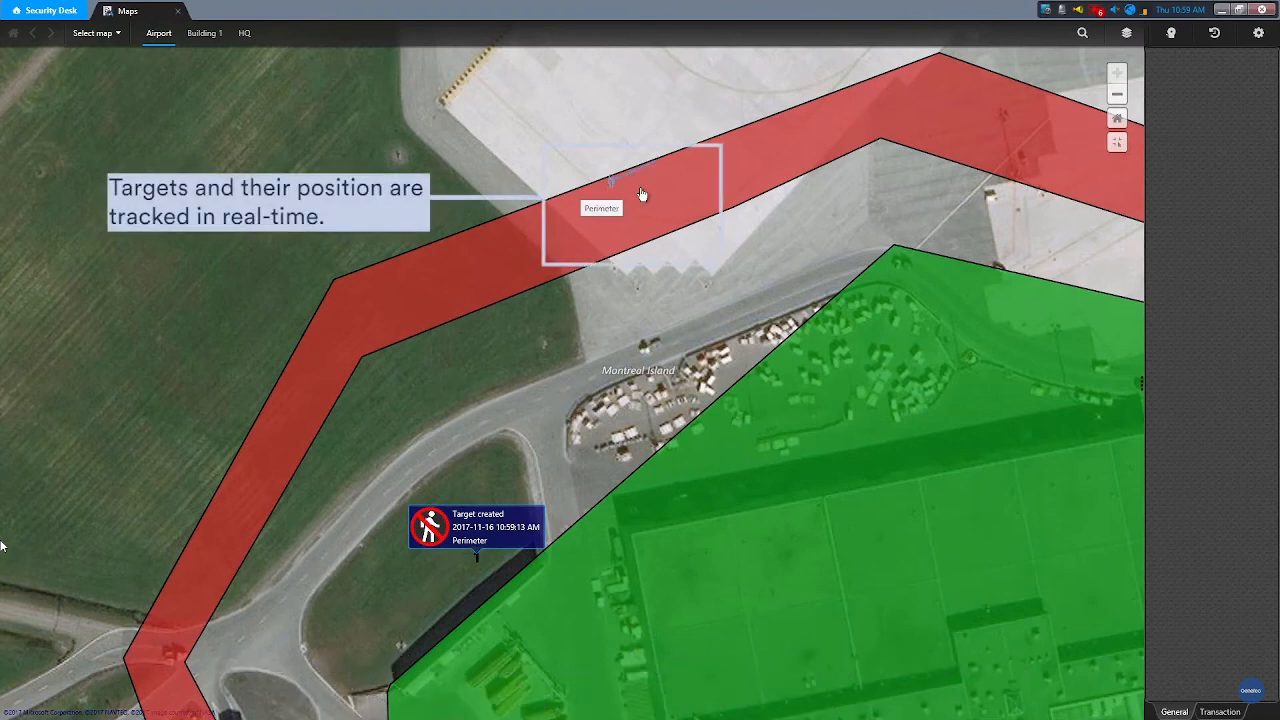
Step: Open camera video for the Perimeter target and the 6.41 km/h Warehouse target
{"action": "left_click", "coordinate": [651, 216]}
{"action": "left_click", "coordinate": [580, 229]}
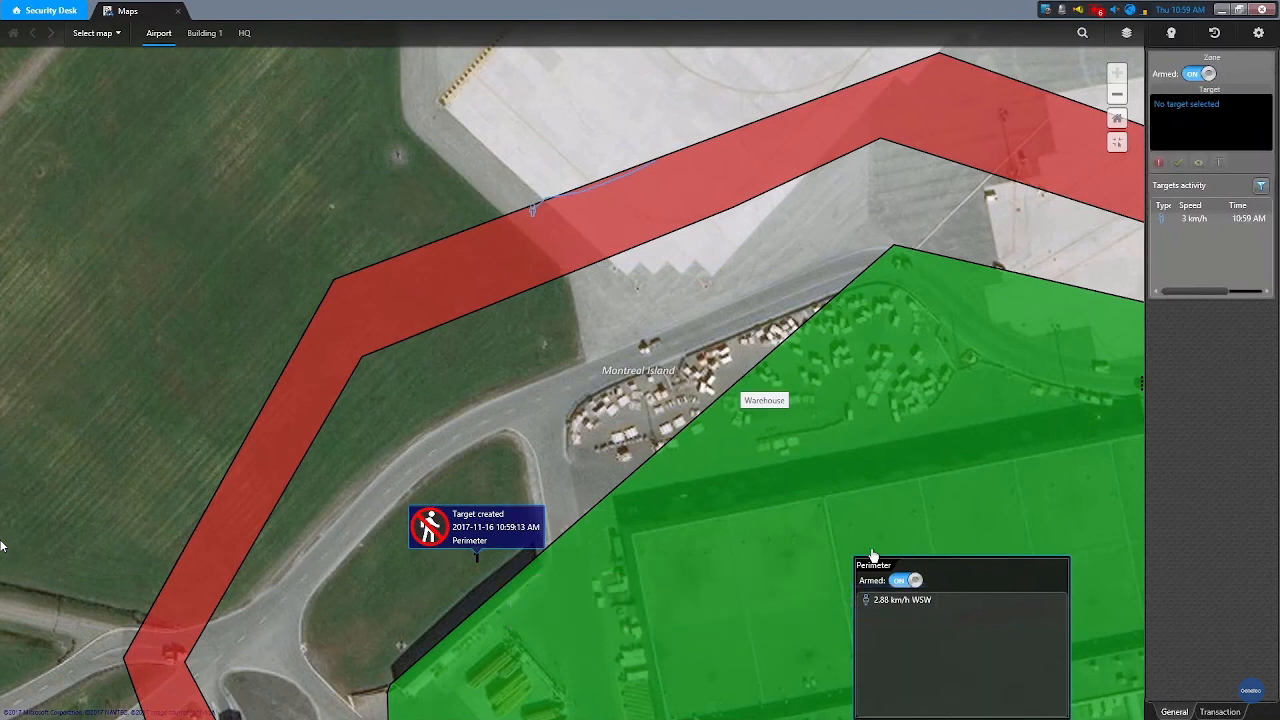
{"action": "left_click", "coordinate": [896, 598]}
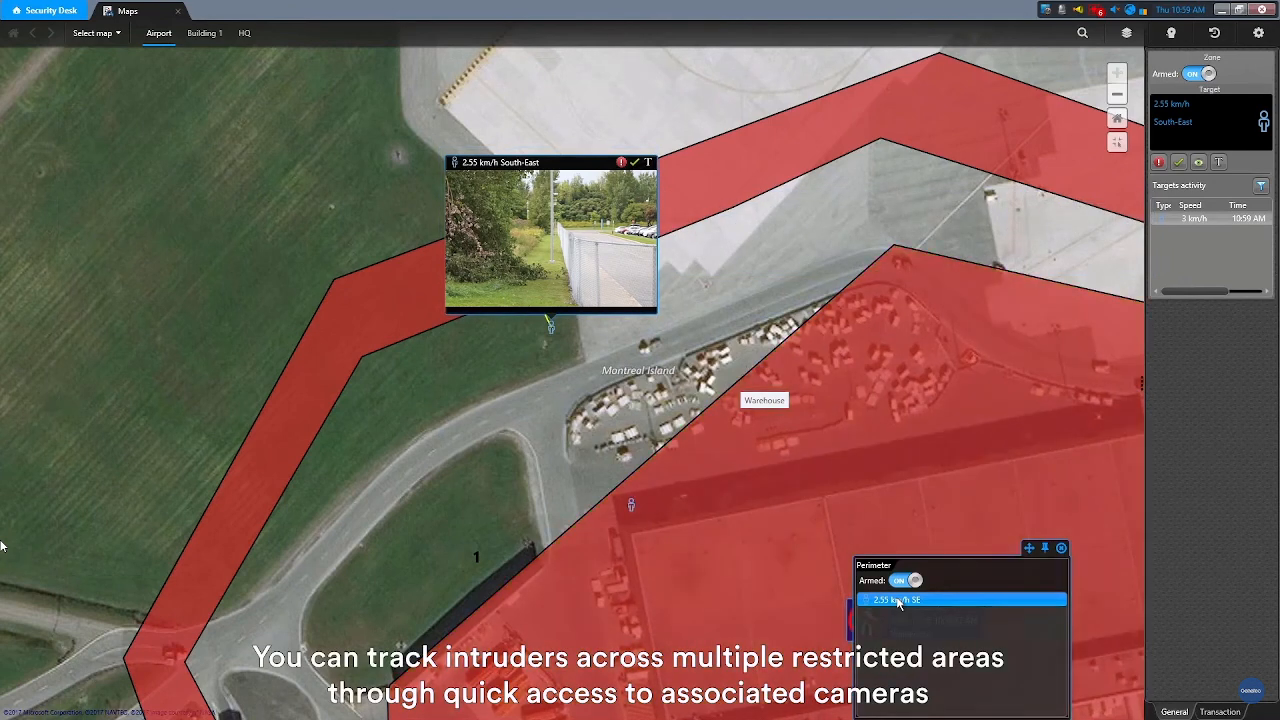
{"action": "left_click", "coordinate": [863, 117]}
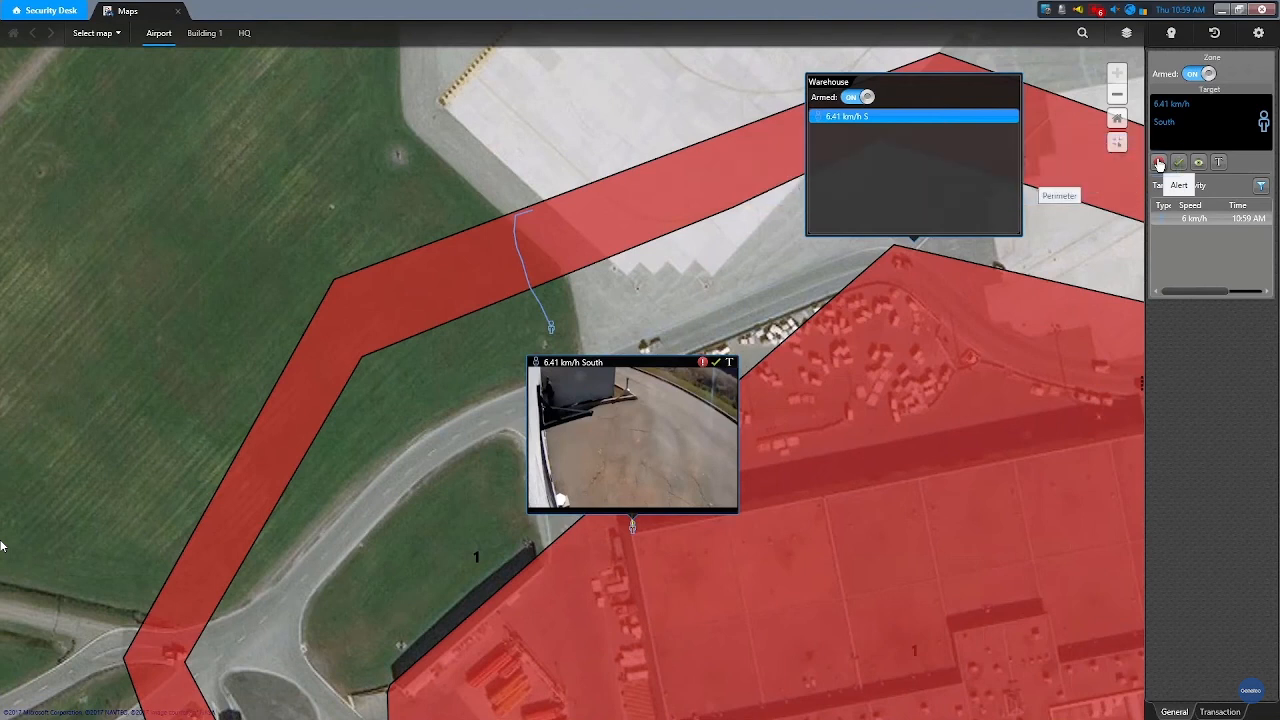
Step: Send an RSA alert for the Warehouse target and view the intrusion alarm's camera video
{"action": "left_click", "coordinate": [1159, 163]}
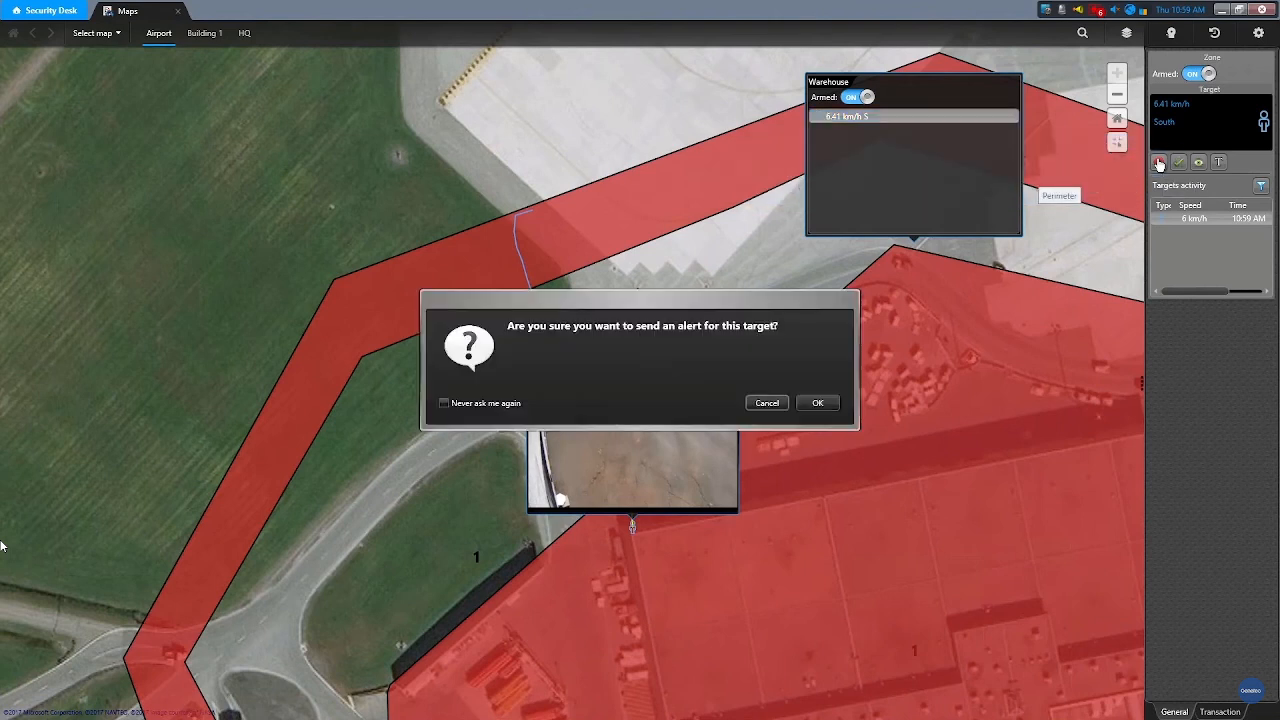
{"action": "left_click", "coordinate": [827, 402]}
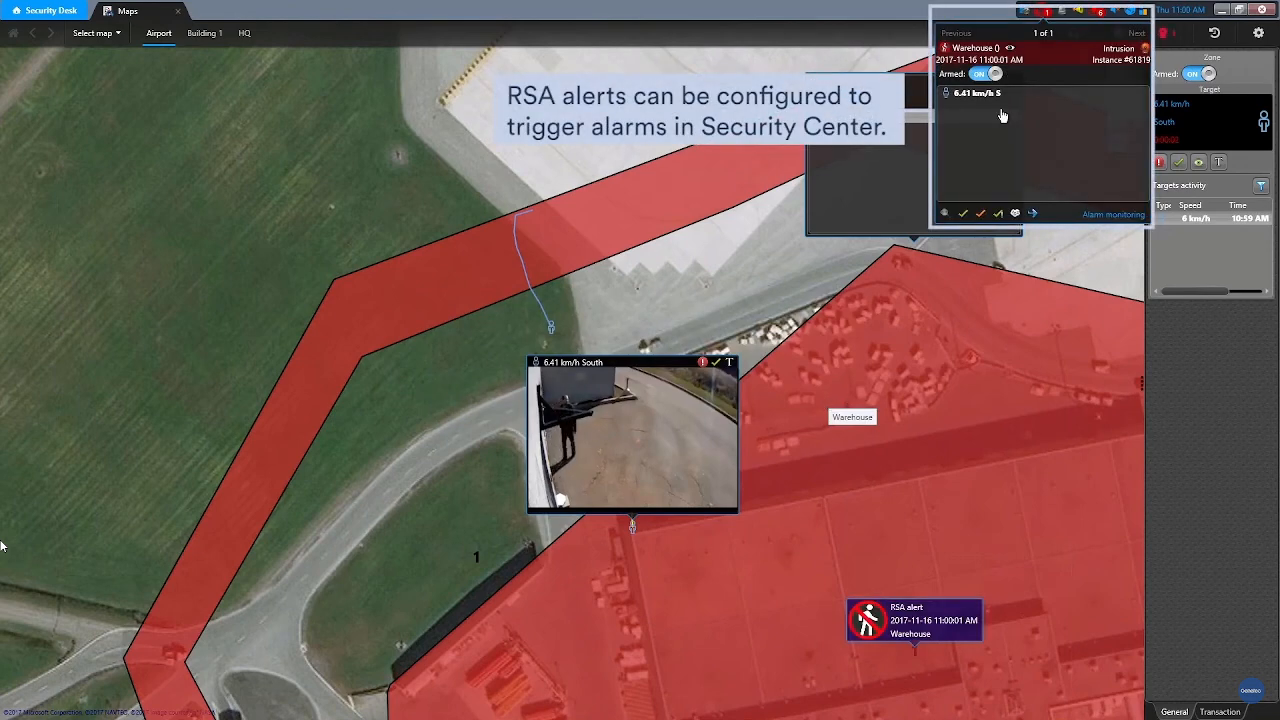
{"action": "left_click", "coordinate": [1028, 62]}
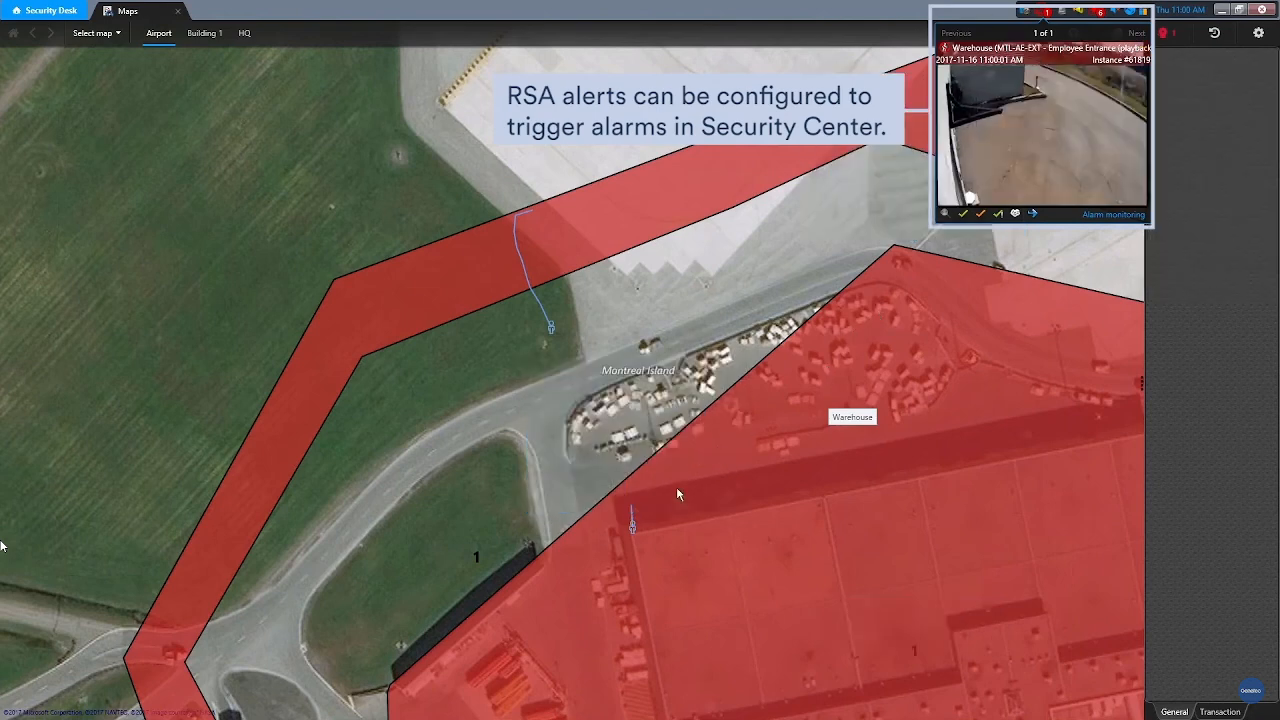
{"action": "right_click", "coordinate": [636, 534]}
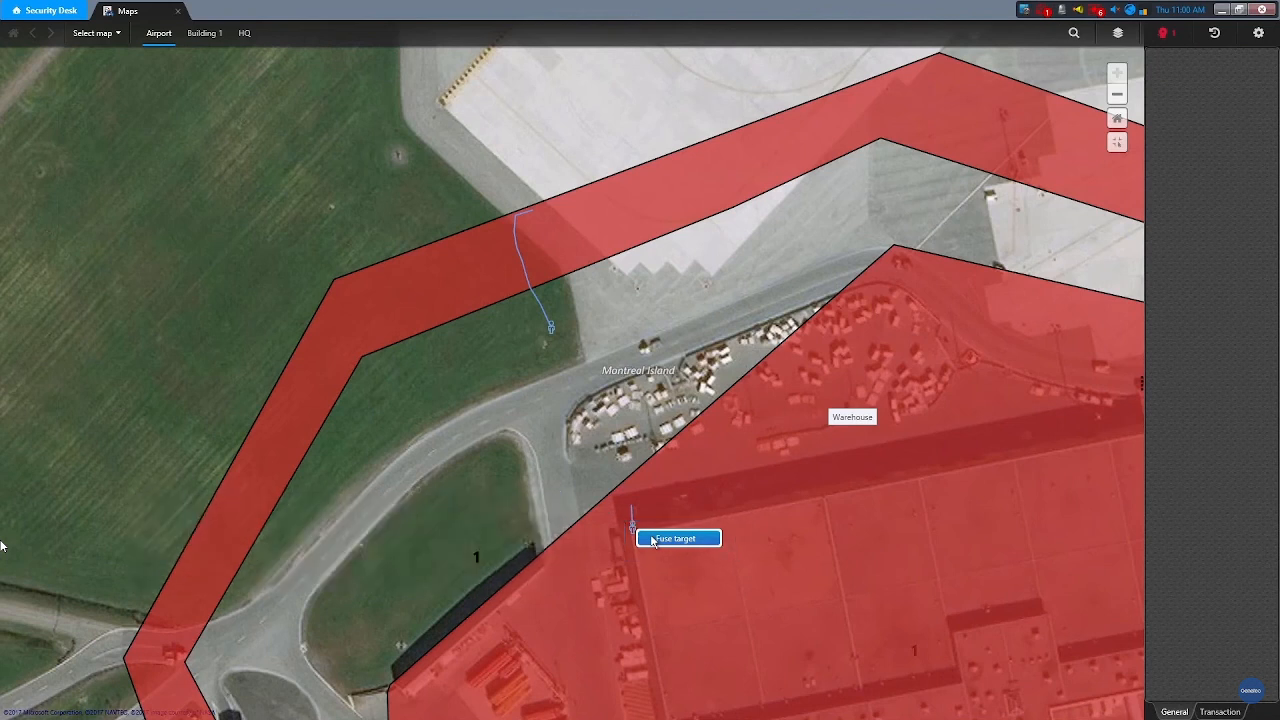
Step: Fuse the Warehouse and Perimeter targets with the description 'Male intruder in warehouse'
{"action": "left_click", "coordinate": [652, 540]}
{"action": "right_click", "coordinate": [551, 328]}
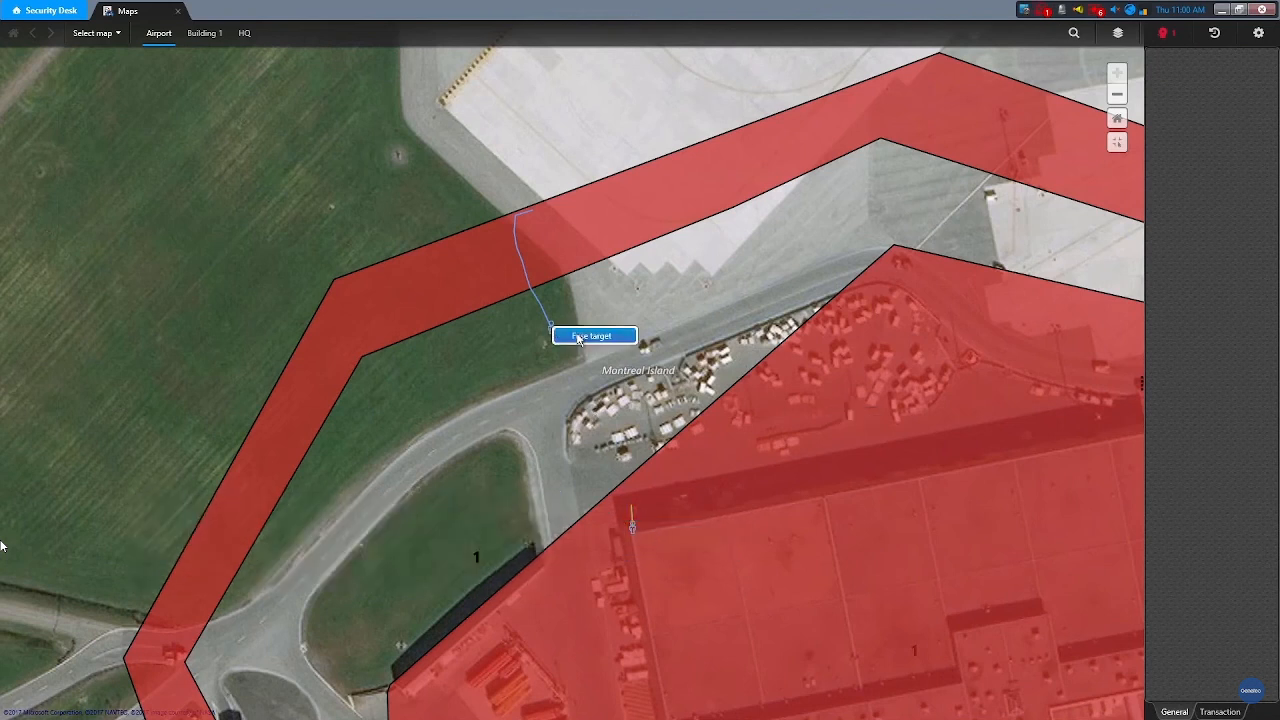
{"action": "left_click", "coordinate": [570, 336]}
{"action": "left_click", "coordinate": [585, 337]}
{"action": "type", "text": "M"}
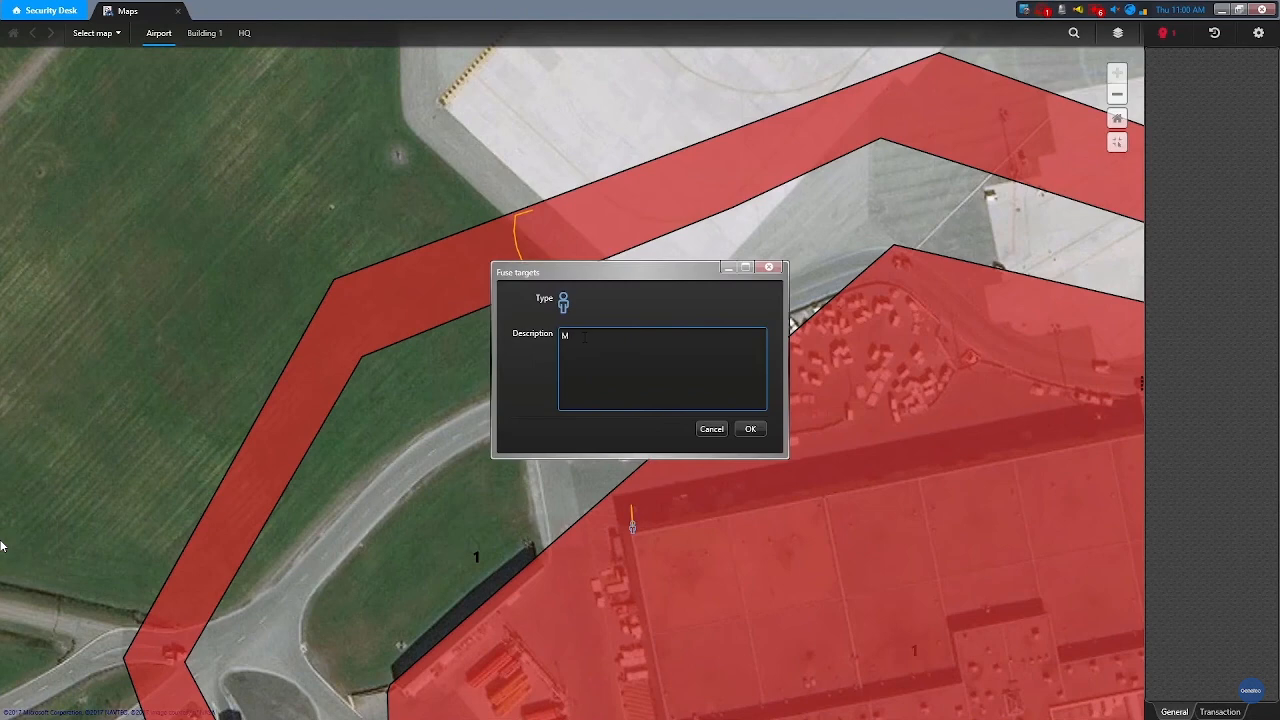
{"action": "type", "text": "ale intruder in warehouse"}
{"action": "left_click", "coordinate": [748, 429]}
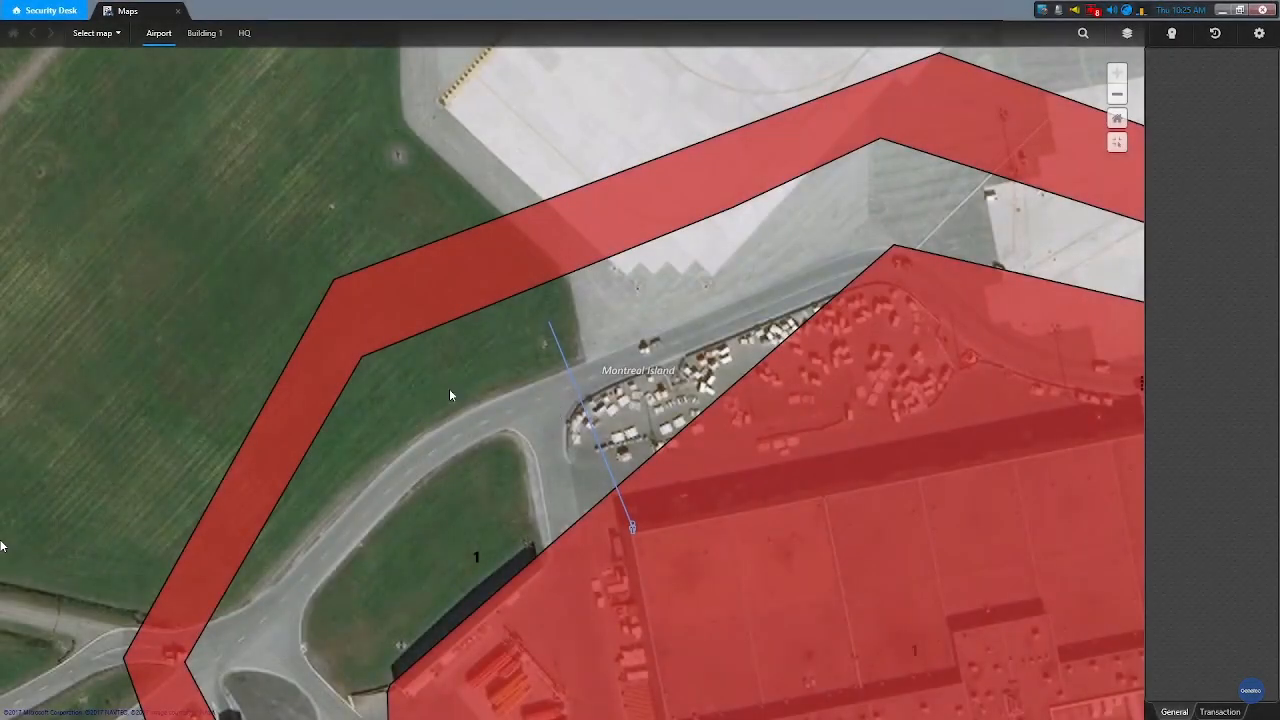
Step: Acknowledge the 6.41 km/h target in the Warehouse zone and confirm
{"action": "left_click", "coordinate": [741, 475]}
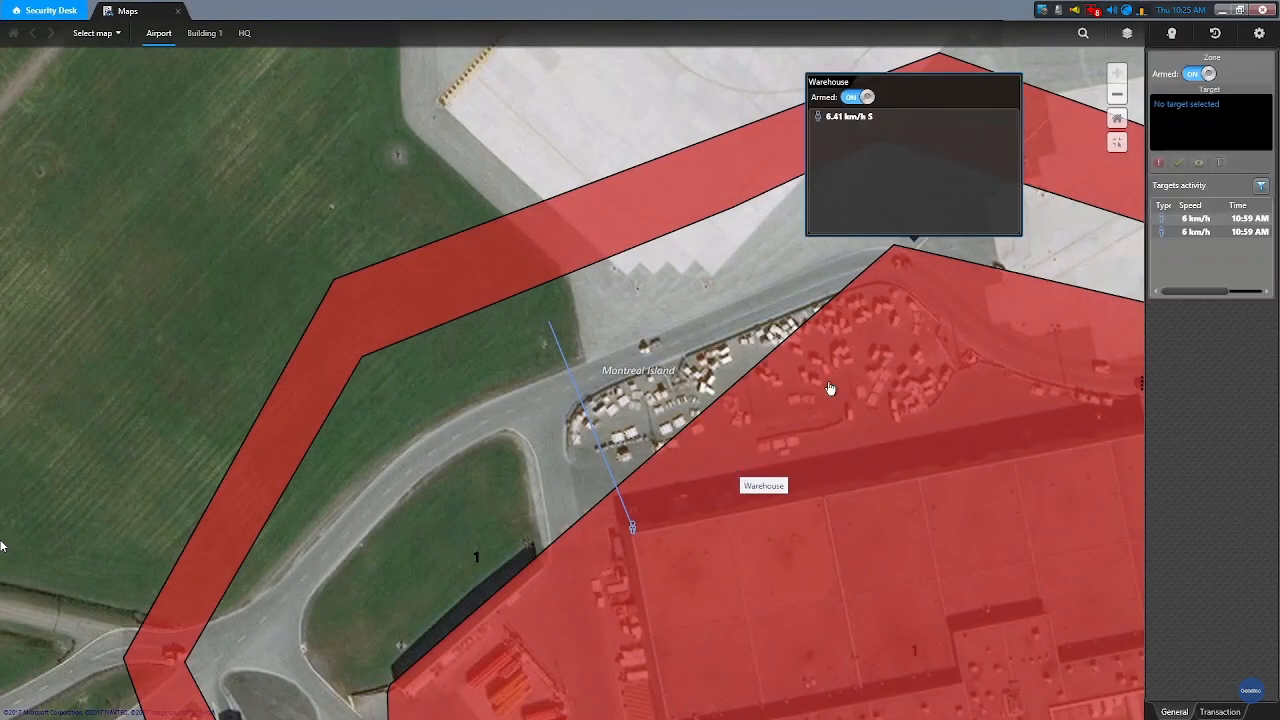
{"action": "left_click", "coordinate": [854, 117]}
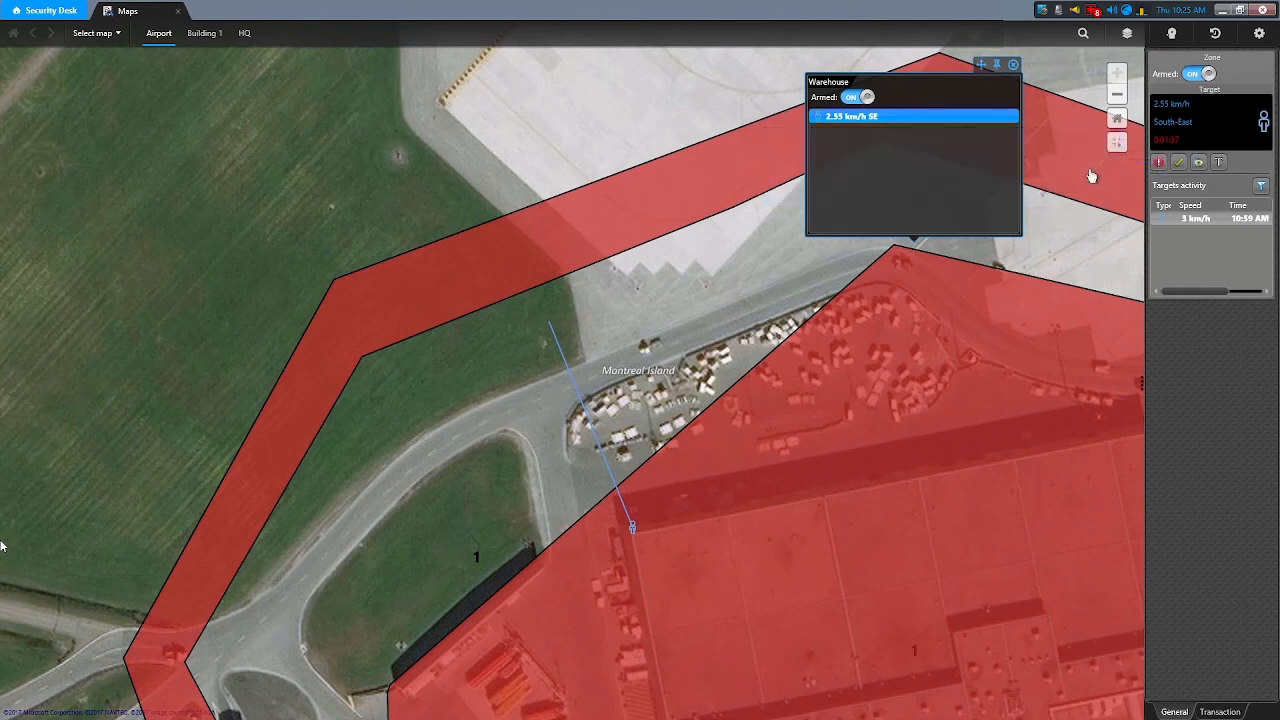
{"action": "left_click", "coordinate": [1179, 162]}
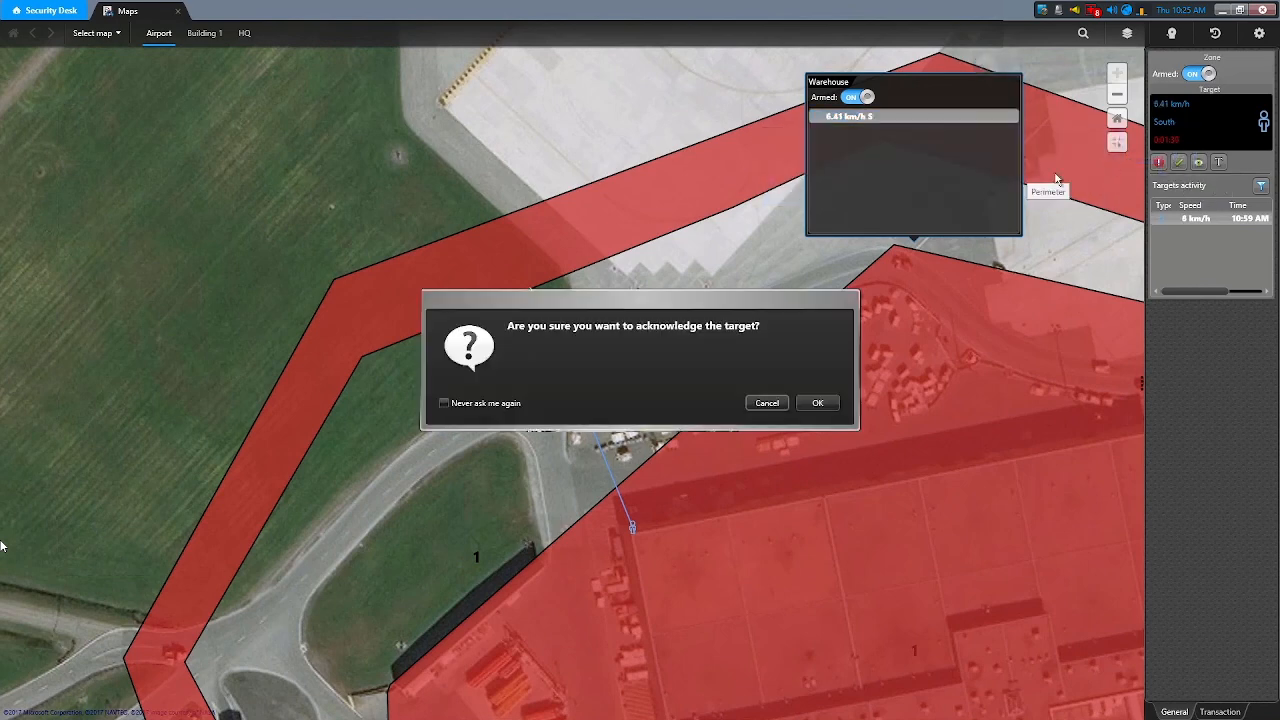
{"action": "left_click", "coordinate": [826, 404]}
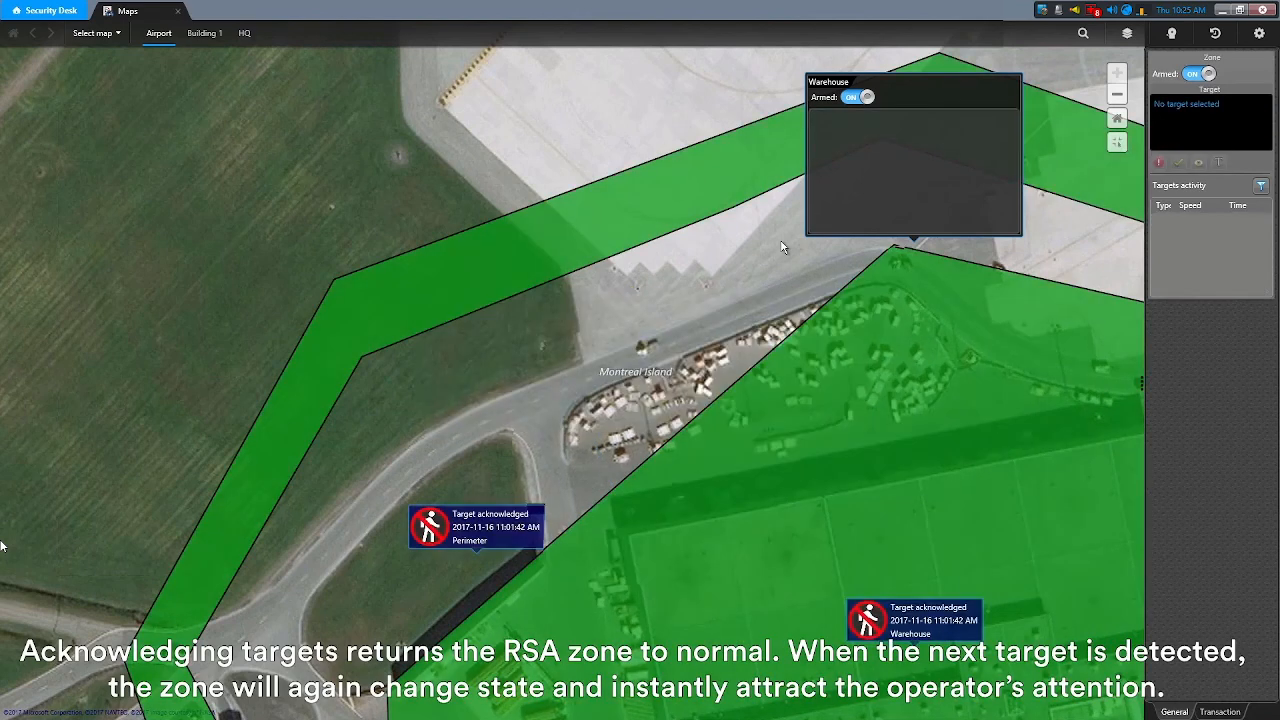